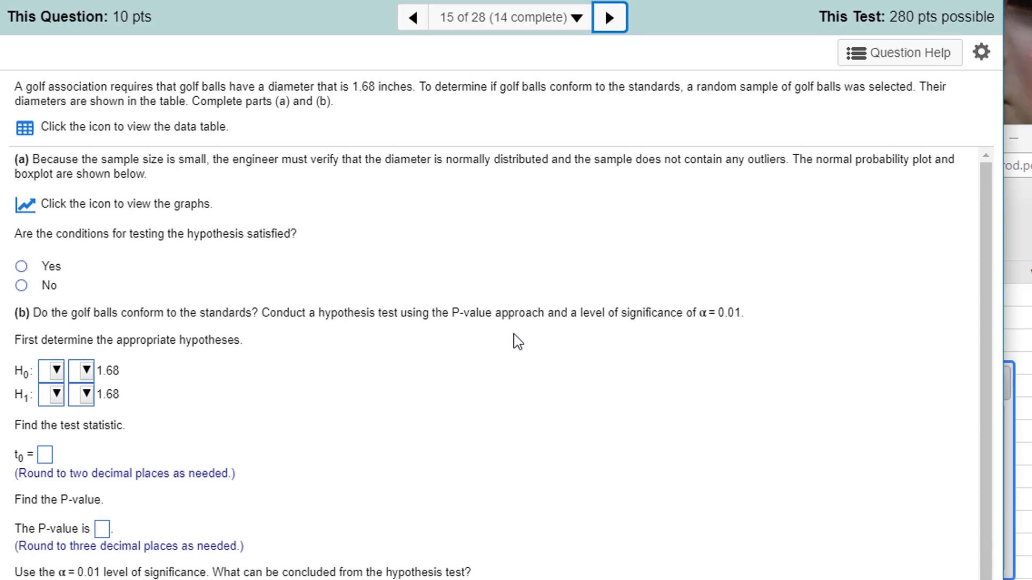
Step: Open the golf ball diameter data table and move its window clear of the question's answer fields
{"action": "left_click", "coordinate": [27, 134]}
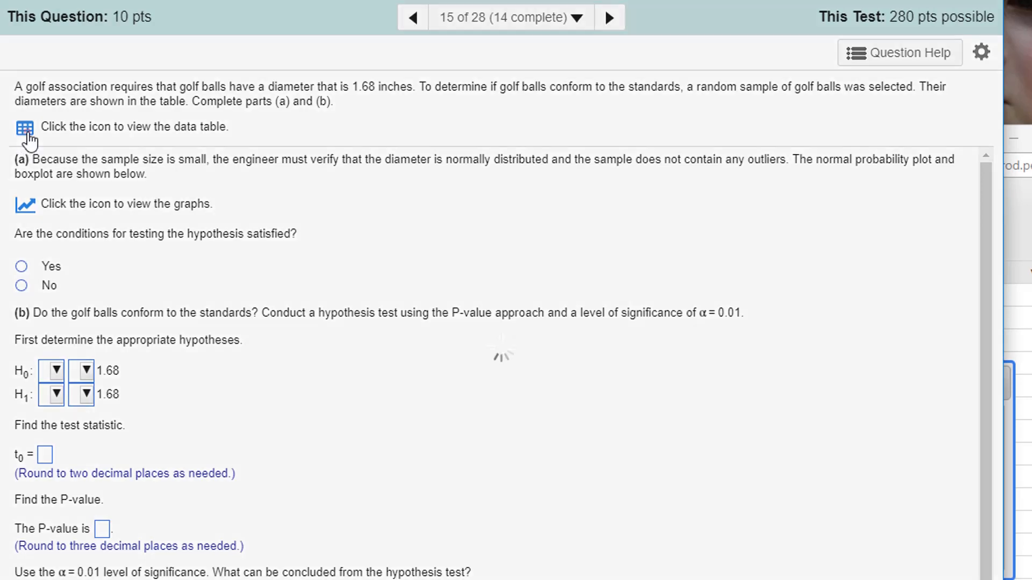
{"action": "left_click_drag", "start_coordinate": [572, 275], "coordinate": [669, 213]}
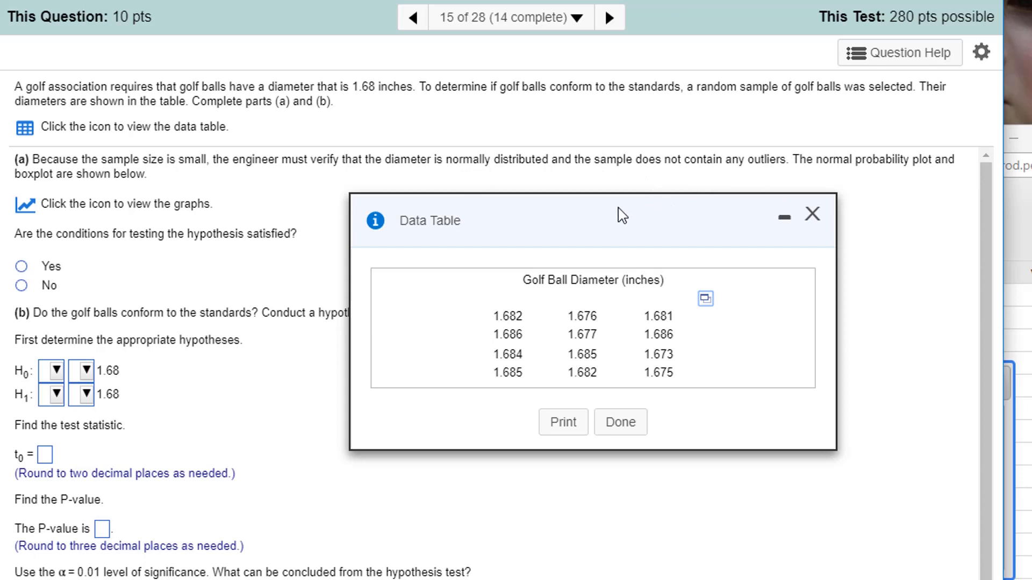
{"action": "left_click_drag", "start_coordinate": [621, 209], "coordinate": [715, 196]}
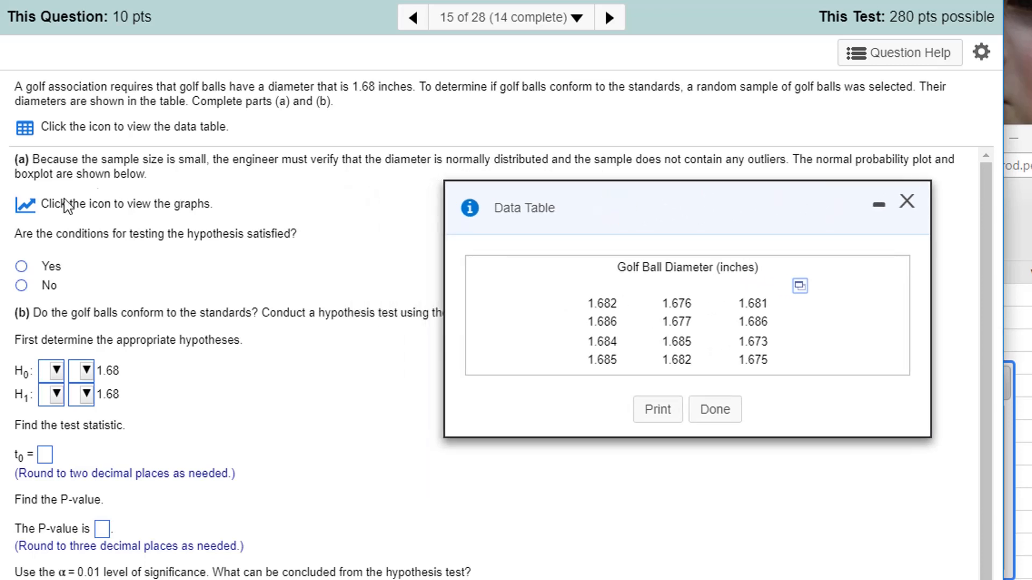
Step: View the normal probability plot and boxplot, then answer Yes to whether the conditions for testing the hypothesis are satisfied
{"action": "left_click", "coordinate": [25, 210]}
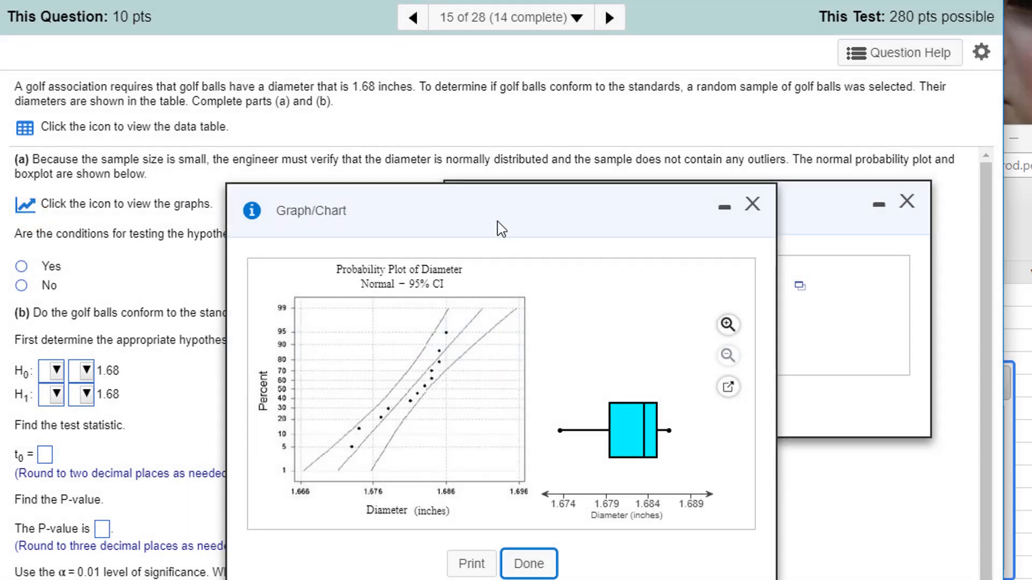
{"action": "left_click_drag", "start_coordinate": [487, 201], "coordinate": [560, 167]}
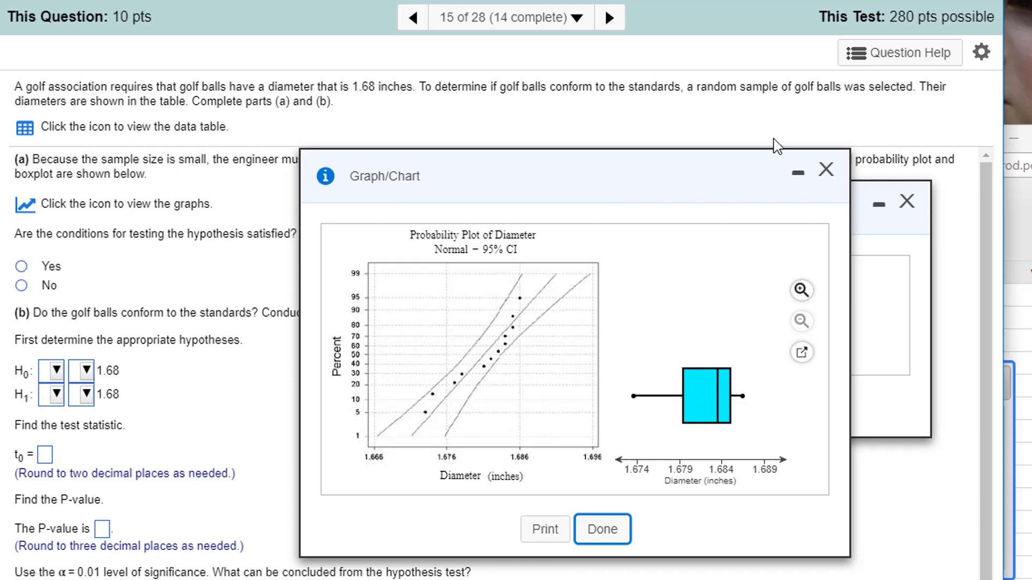
{"action": "left_click", "coordinate": [825, 168]}
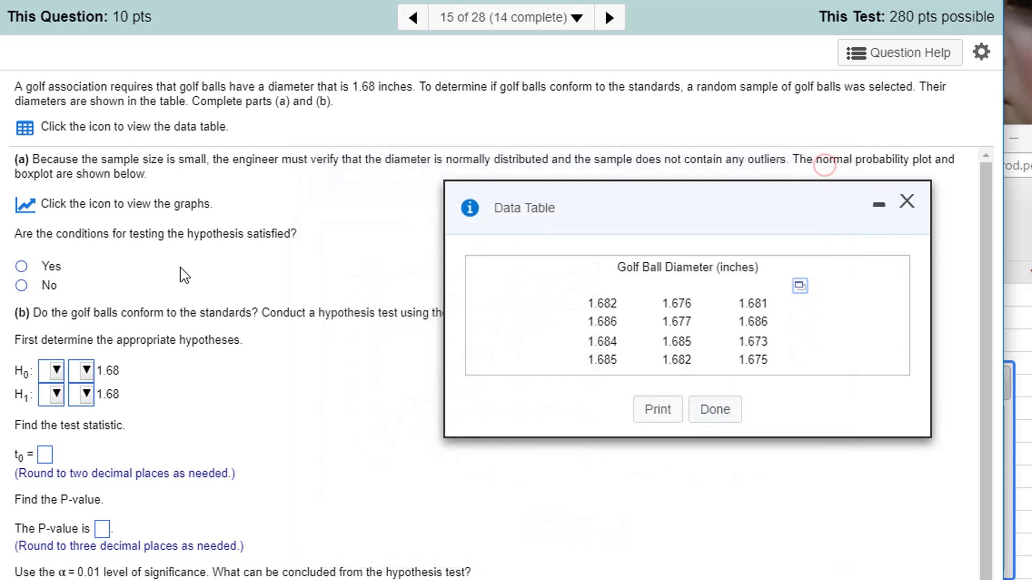
{"action": "left_click", "coordinate": [21, 267]}
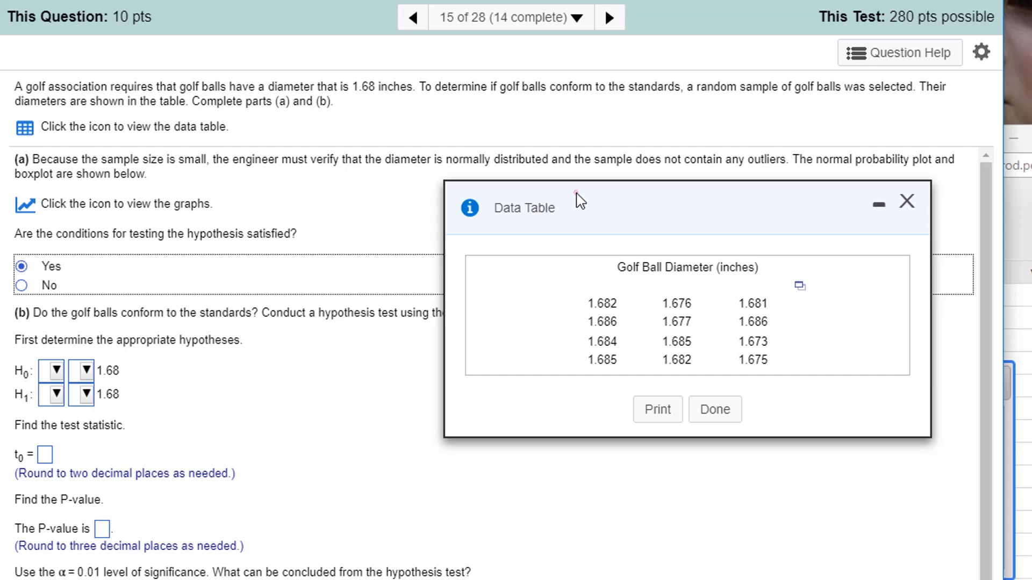
Step: Open the golf ball diameter data in StatCrunch, close the data table, and place the StatCrunch window beside the question
{"action": "left_click_drag", "start_coordinate": [581, 202], "coordinate": [435, 355]}
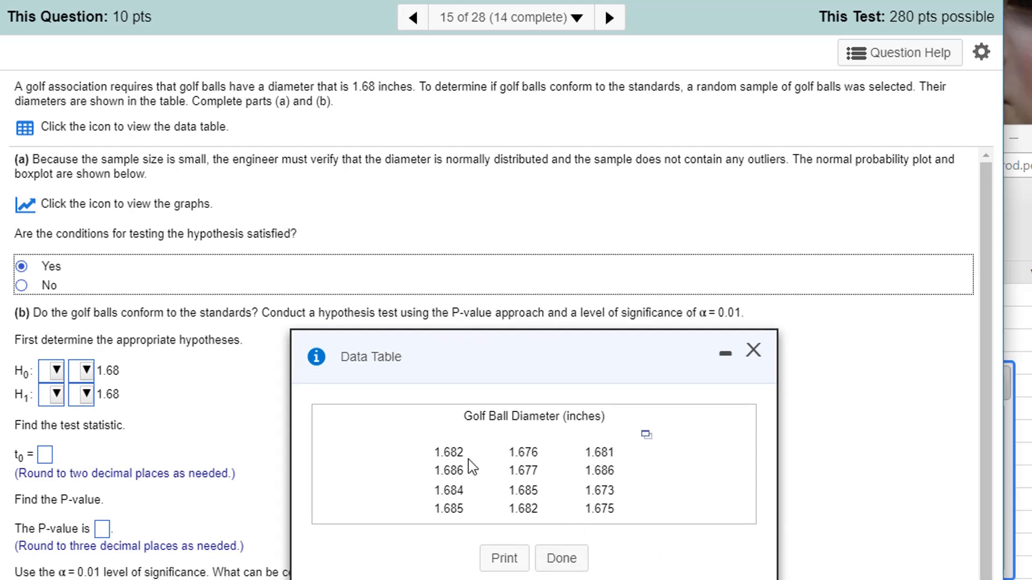
{"action": "left_click", "coordinate": [646, 435]}
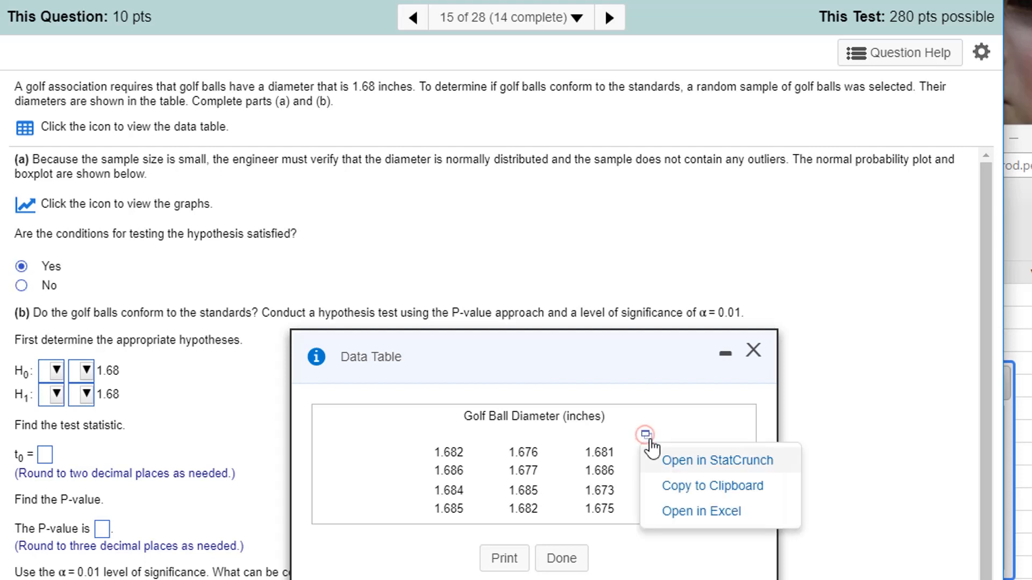
{"action": "left_click", "coordinate": [678, 462]}
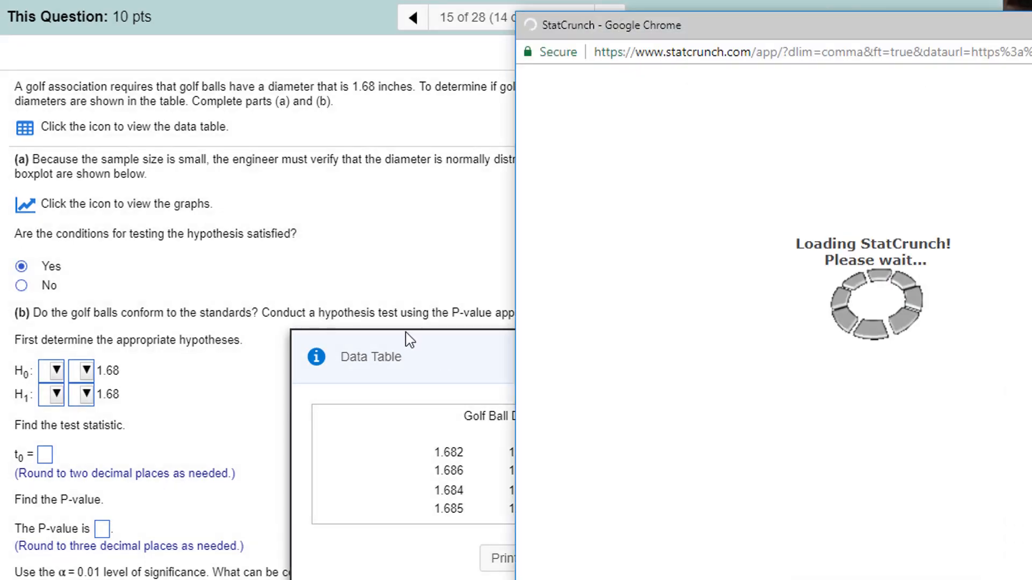
{"action": "left_click", "coordinate": [410, 340]}
{"action": "left_click", "coordinate": [752, 353]}
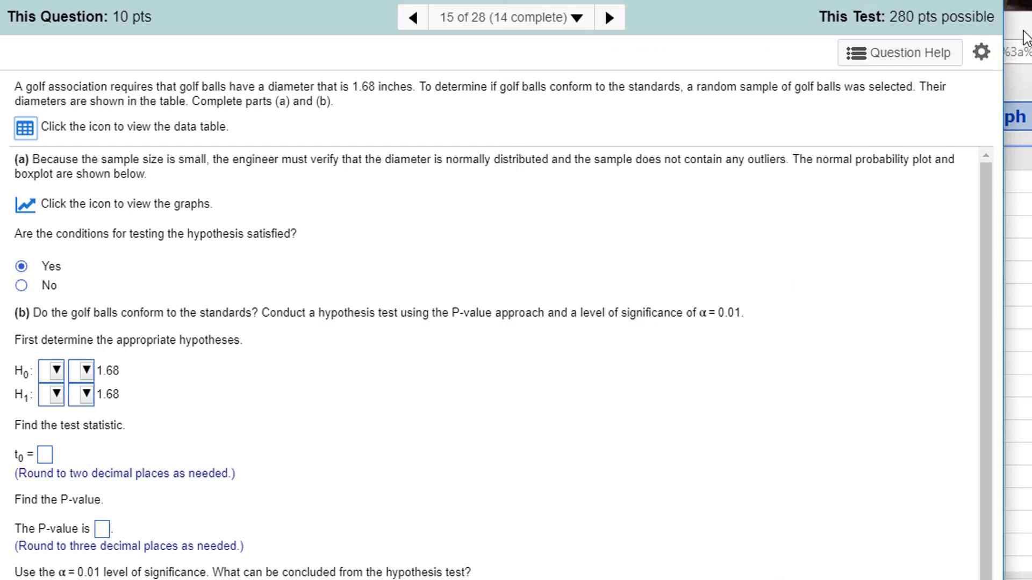
{"action": "left_click_drag", "start_coordinate": [1023, 38], "coordinate": [414, 51]}
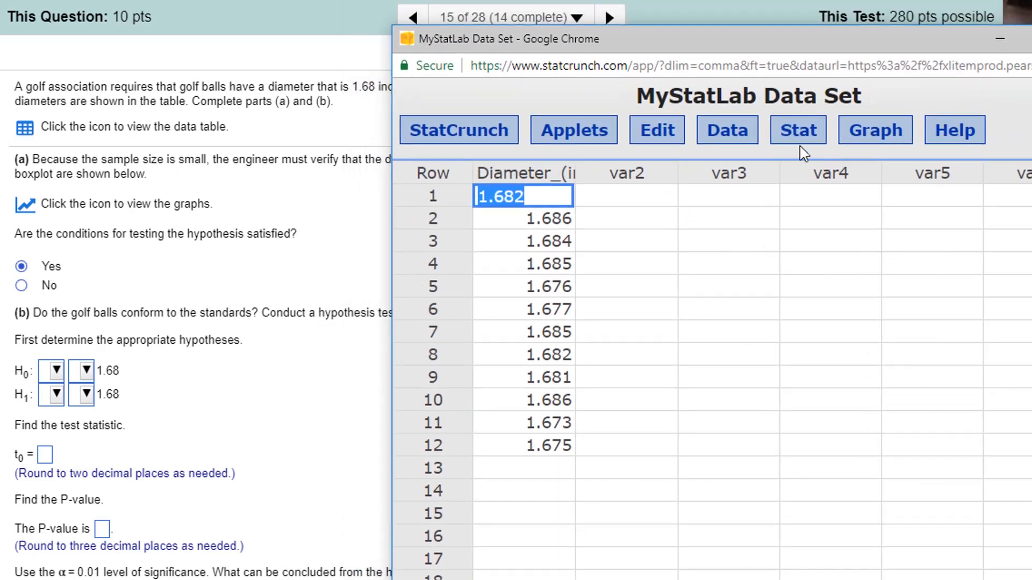
Step: Open the one-sample T test that works with data for the golf ball diameters
{"action": "left_click", "coordinate": [794, 134]}
{"action": "mouse_move", "coordinate": [808, 262]}
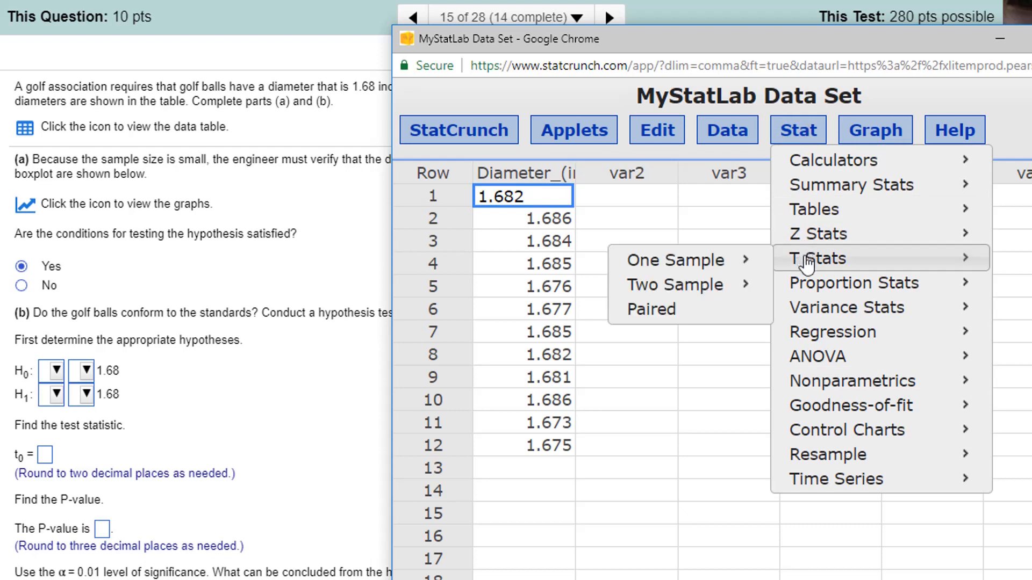
{"action": "mouse_move", "coordinate": [675, 264]}
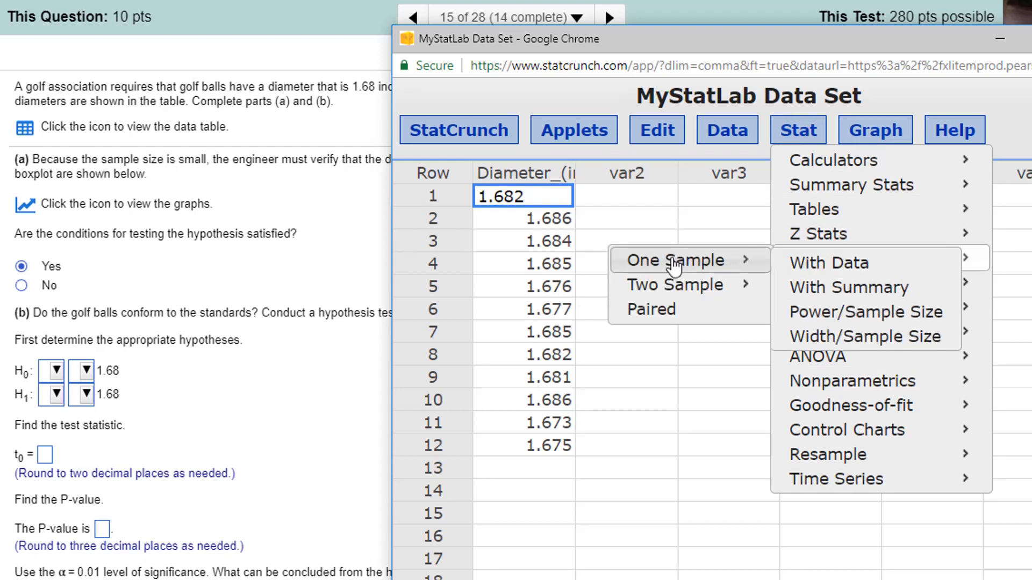
{"action": "left_click", "coordinate": [855, 266]}
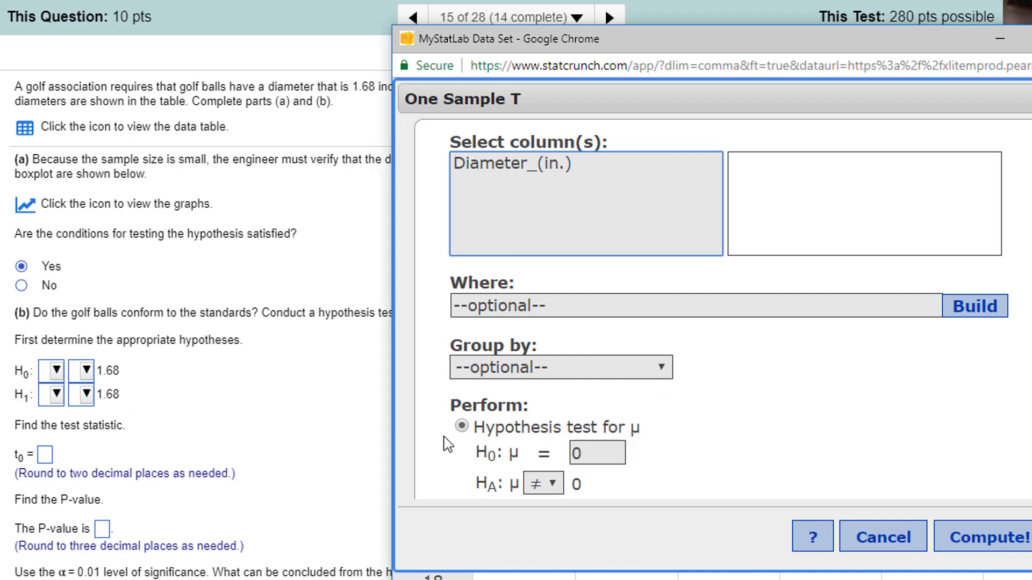
Step: Back in the question, set the hypotheses to H0: μ = 1.68 and H1: μ ≠ 1.68
{"action": "left_click", "coordinate": [230, 361]}
{"action": "left_click", "coordinate": [54, 371]}
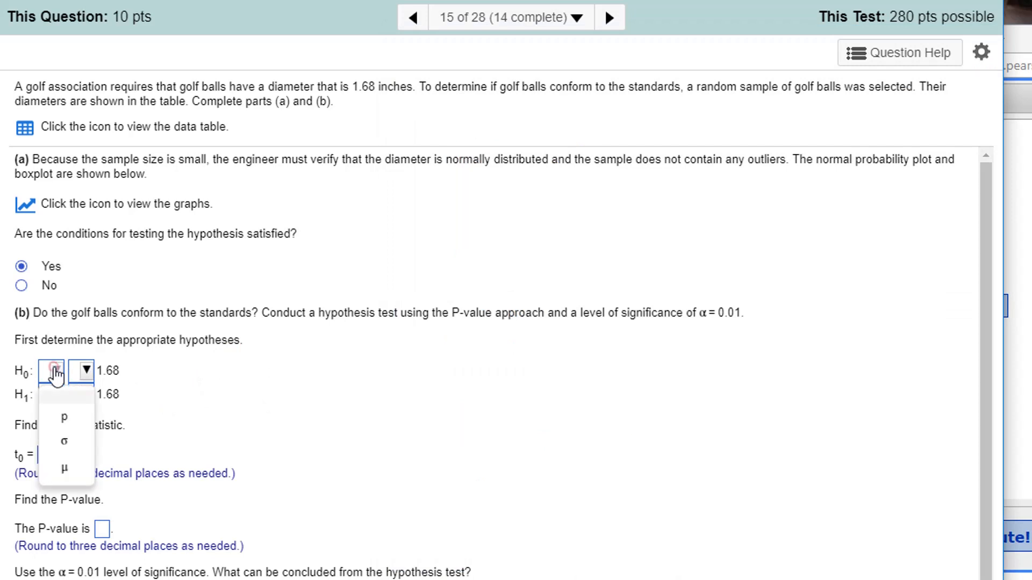
{"action": "left_click", "coordinate": [64, 476]}
{"action": "left_click", "coordinate": [83, 372]}
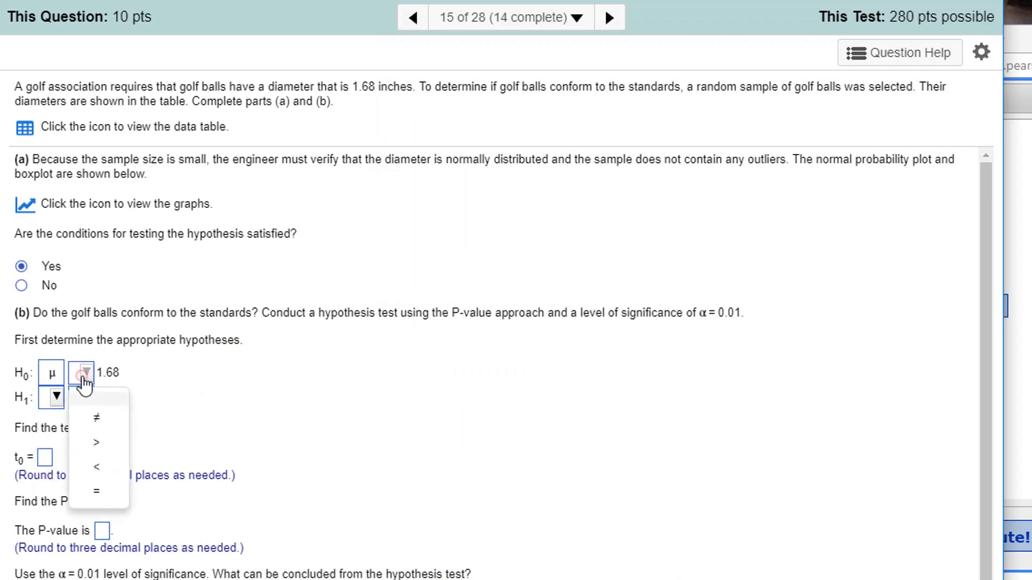
{"action": "left_click", "coordinate": [96, 491]}
{"action": "left_click", "coordinate": [51, 398]}
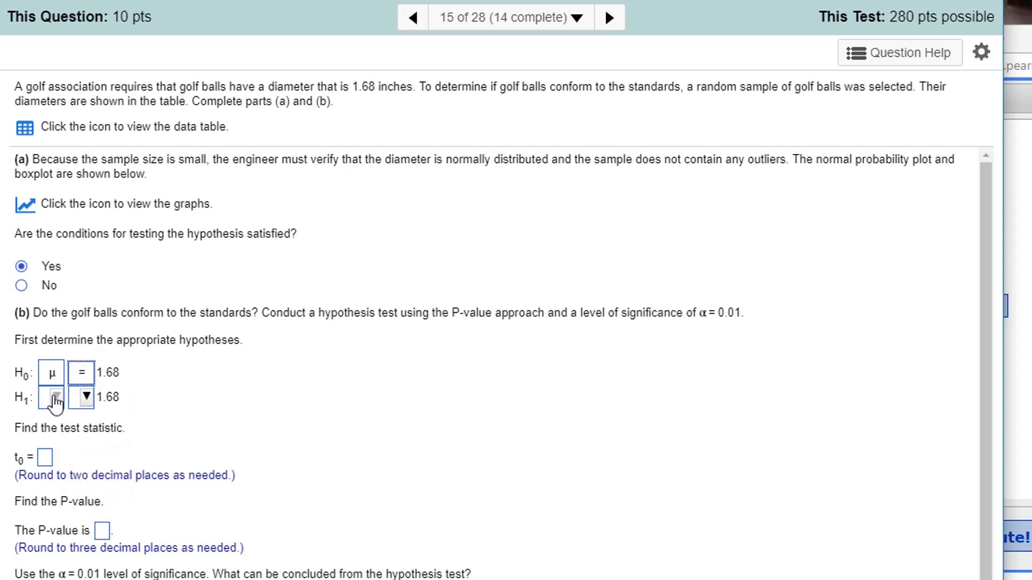
{"action": "left_click", "coordinate": [64, 494]}
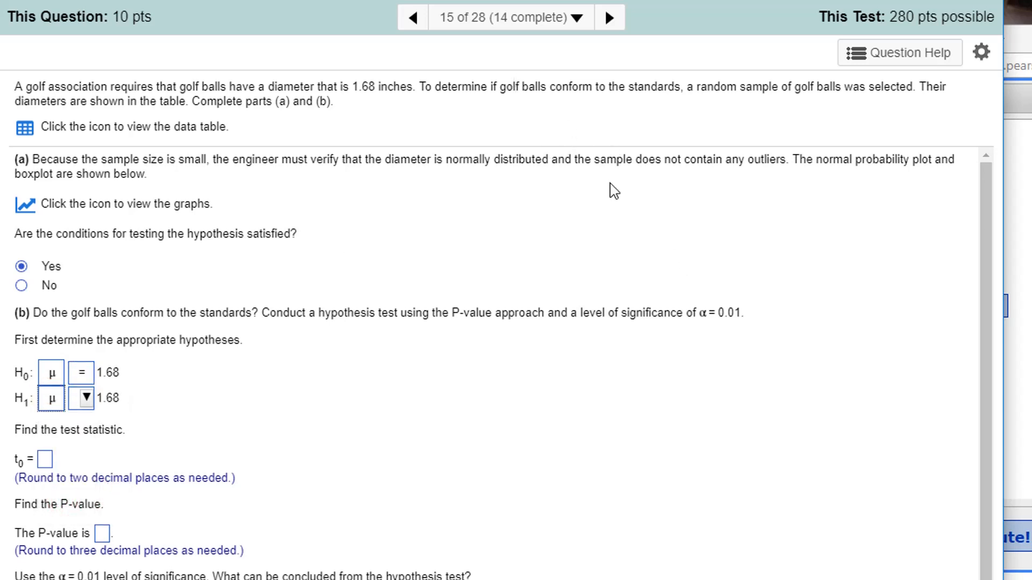
{"action": "left_click", "coordinate": [86, 406]}
{"action": "left_click", "coordinate": [94, 518]}
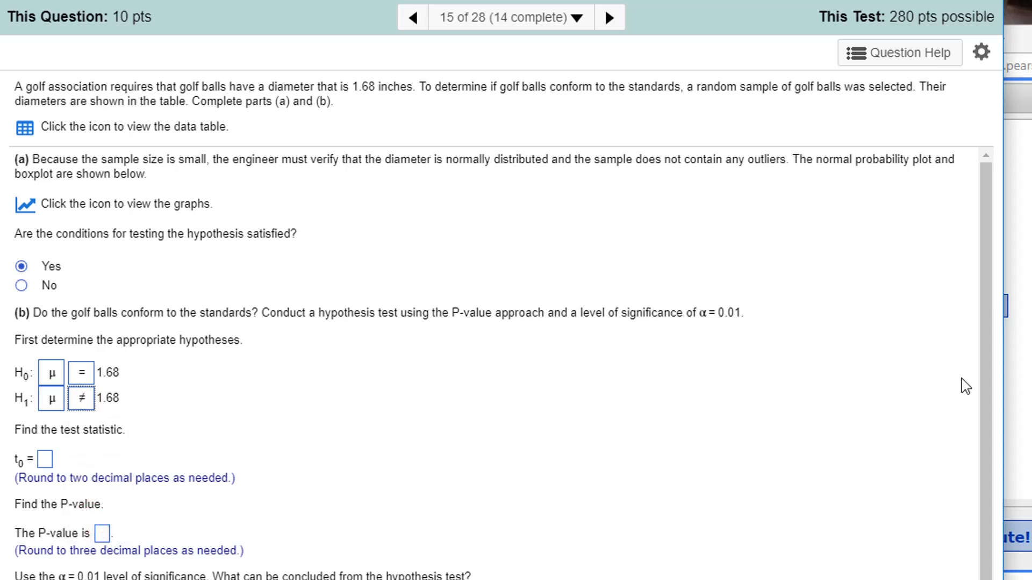
Step: In StatCrunch, compute the hypothesis test for μ on the Diameter_(in.) column with null mean 1.68 and a ≠ alternative
{"action": "left_click", "coordinate": [1028, 326]}
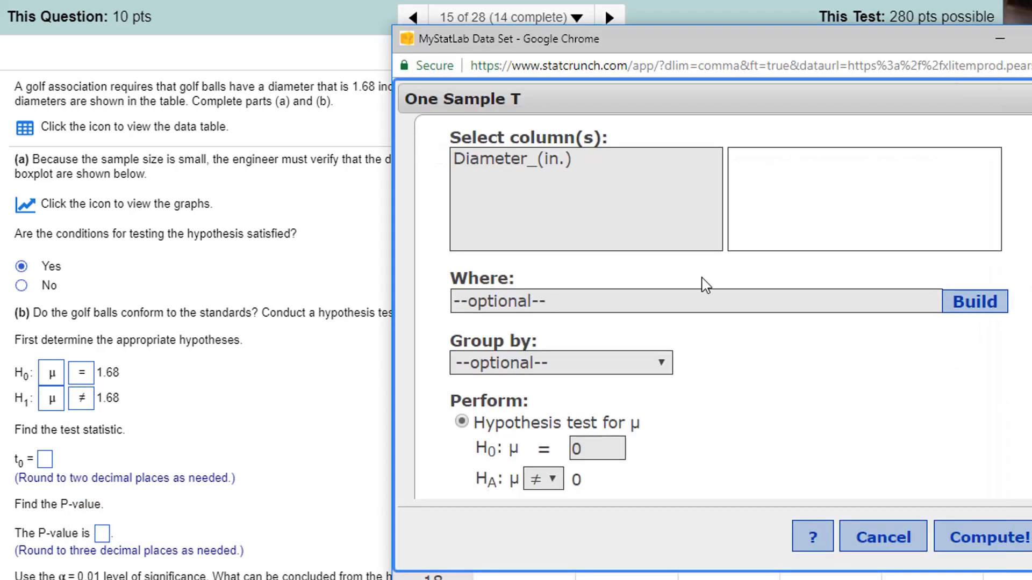
{"action": "left_click", "coordinate": [535, 162]}
{"action": "scroll", "coordinate": [707, 358], "scroll_direction": "down", "scroll_amount": 5}
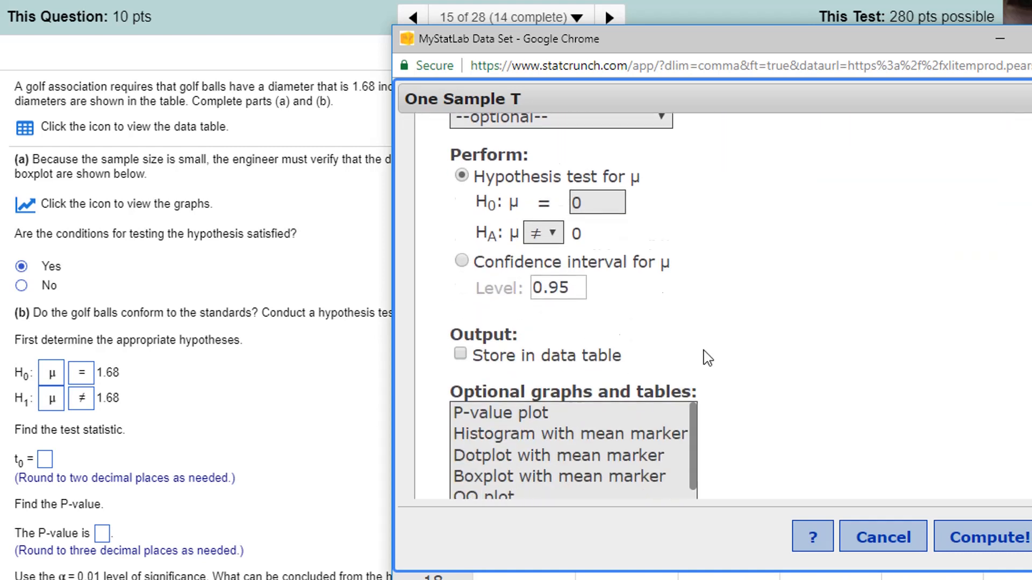
{"action": "scroll", "coordinate": [708, 359], "scroll_direction": "down", "scroll_amount": 1}
{"action": "scroll", "coordinate": [702, 361], "scroll_direction": "up", "scroll_amount": 2}
{"action": "left_click", "coordinate": [601, 207]}
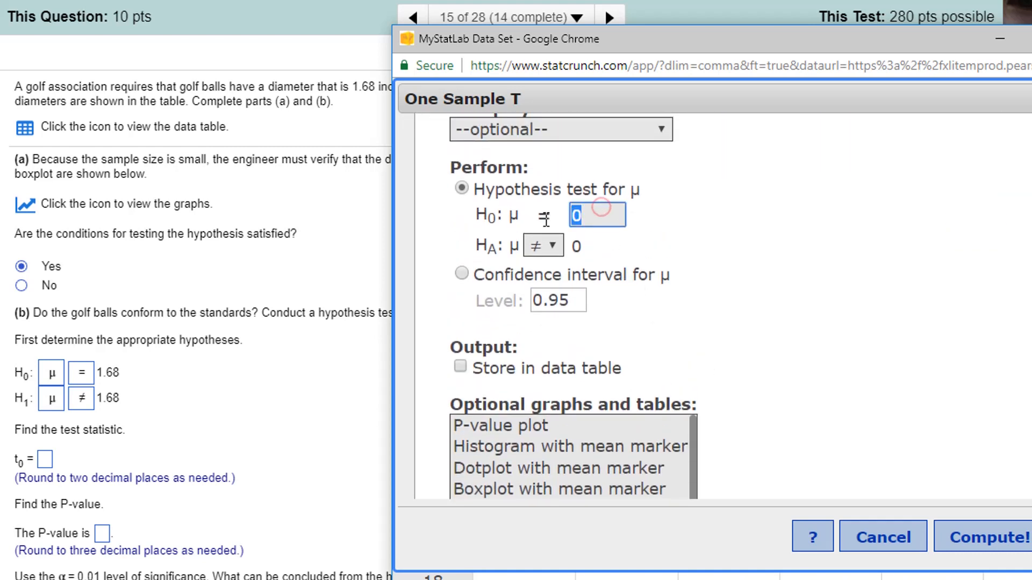
{"action": "type", "text": "1.68"}
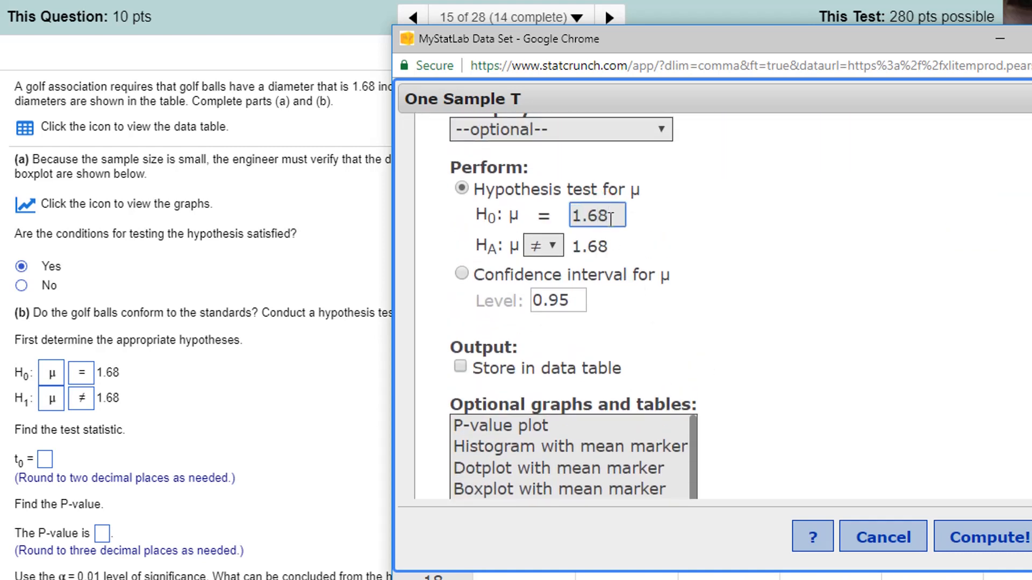
{"action": "left_click", "coordinate": [770, 232]}
{"action": "left_click", "coordinate": [979, 534]}
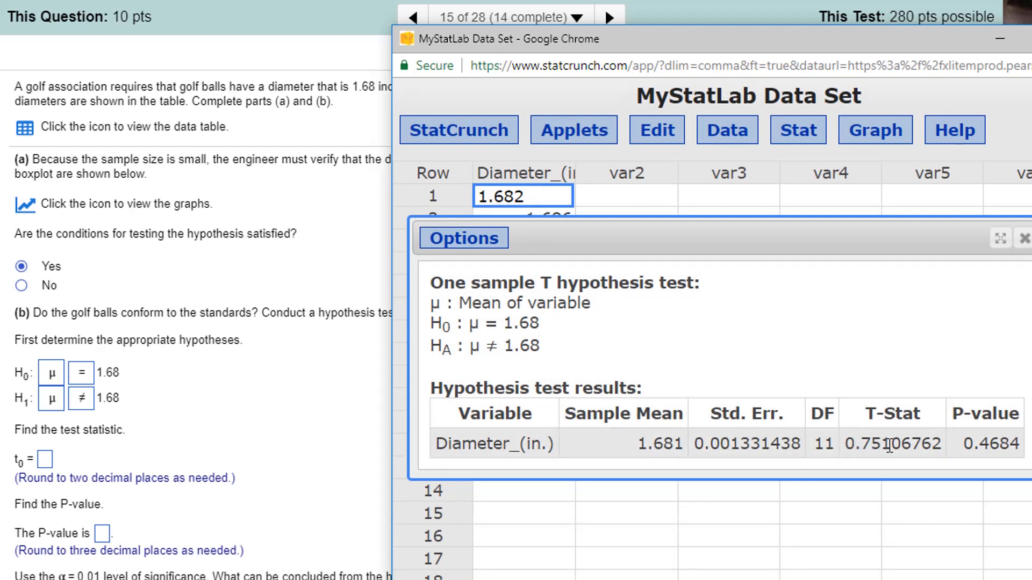
Step: Copy the T-Stat to two decimals from the StatCrunch results and enter 0.75 as the test statistic t0
{"action": "left_click_drag", "start_coordinate": [884, 446], "coordinate": [834, 444]}
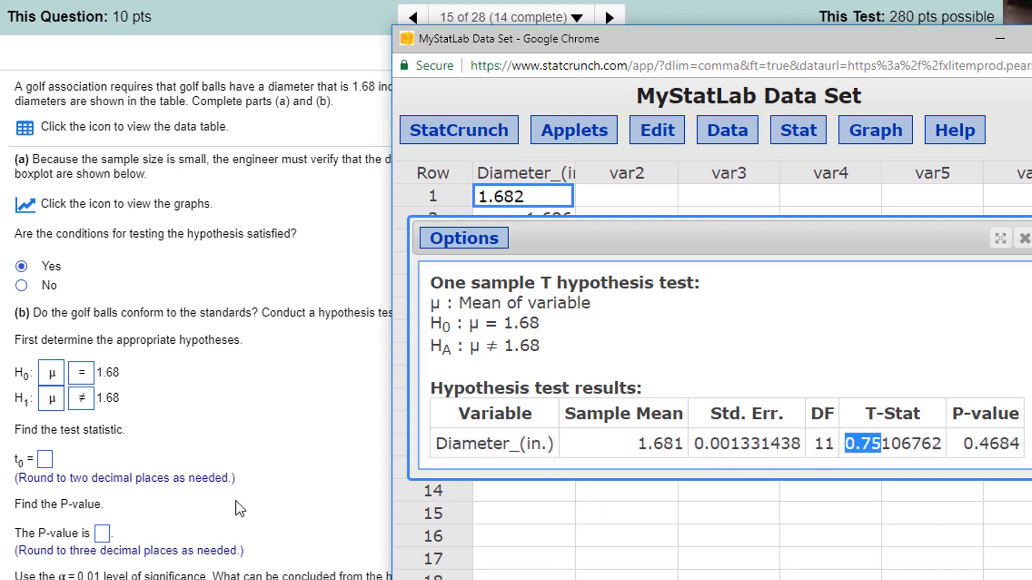
{"action": "left_click", "coordinate": [44, 460]}
{"action": "key", "text": "ctrl+v"}
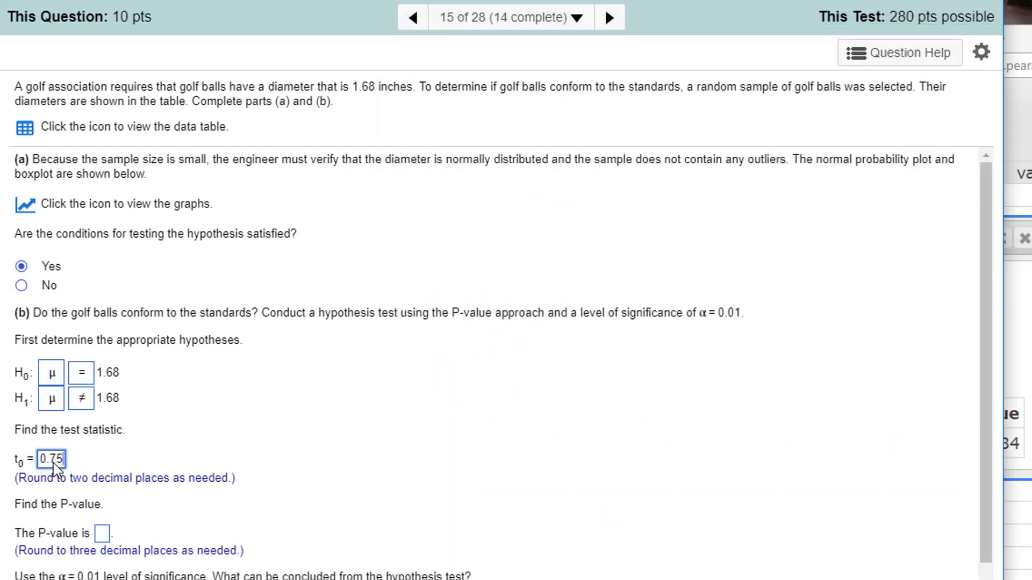
Step: Copy the P-value to three decimals from the StatCrunch results and enter 0.468 as the question's P-value
{"action": "left_click", "coordinate": [1030, 412]}
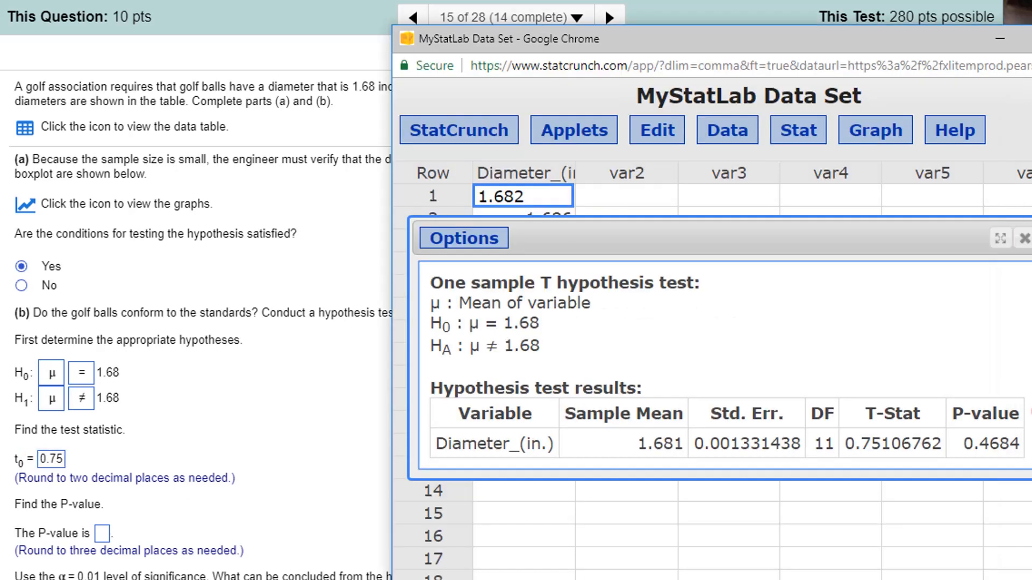
{"action": "left_click_drag", "start_coordinate": [964, 443], "coordinate": [1006, 450]}
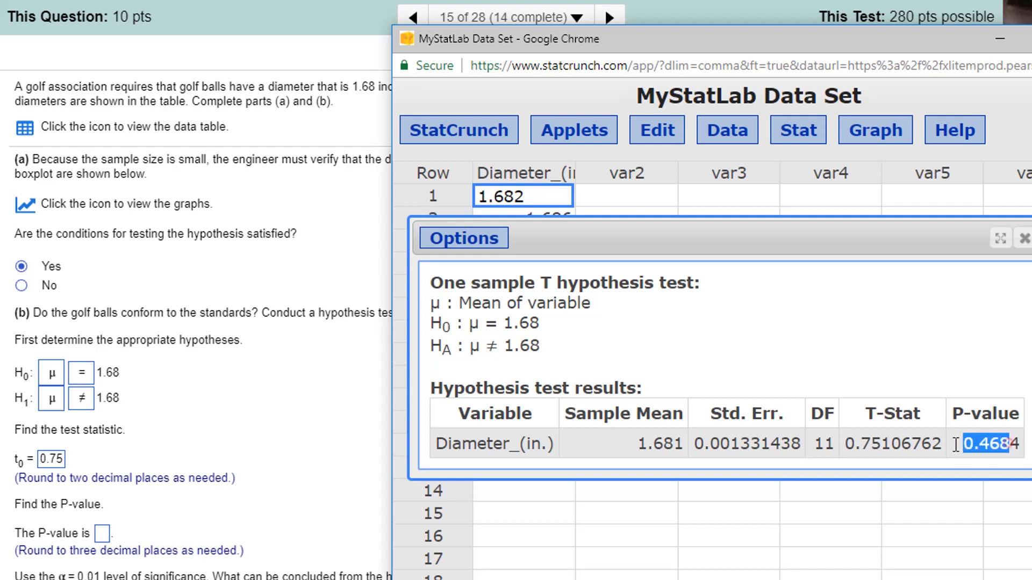
{"action": "key", "text": "shift+Right"}
{"action": "key", "text": "ctrl+c"}
{"action": "left_click", "coordinate": [101, 534]}
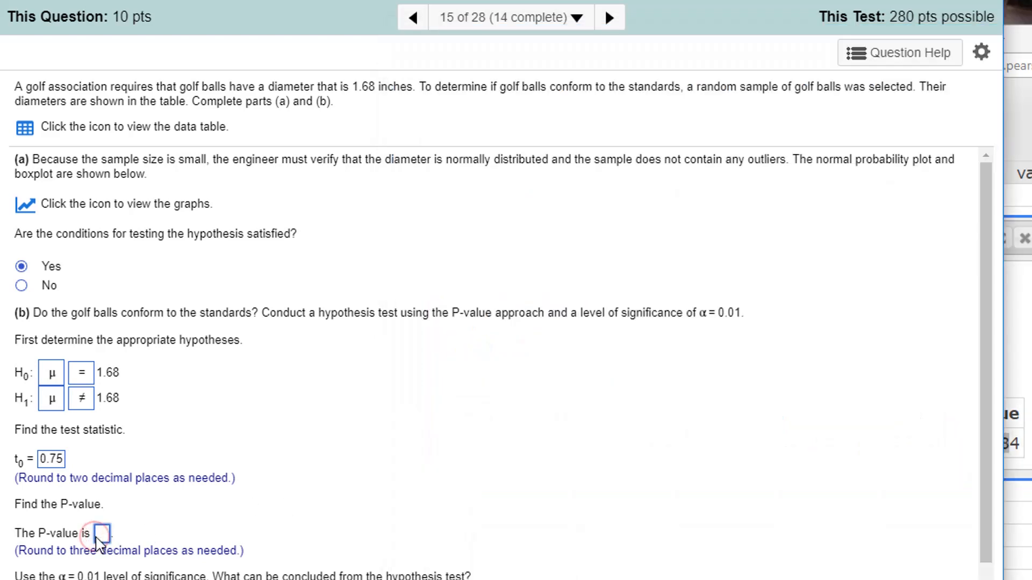
{"action": "key", "text": "ctrl+v"}
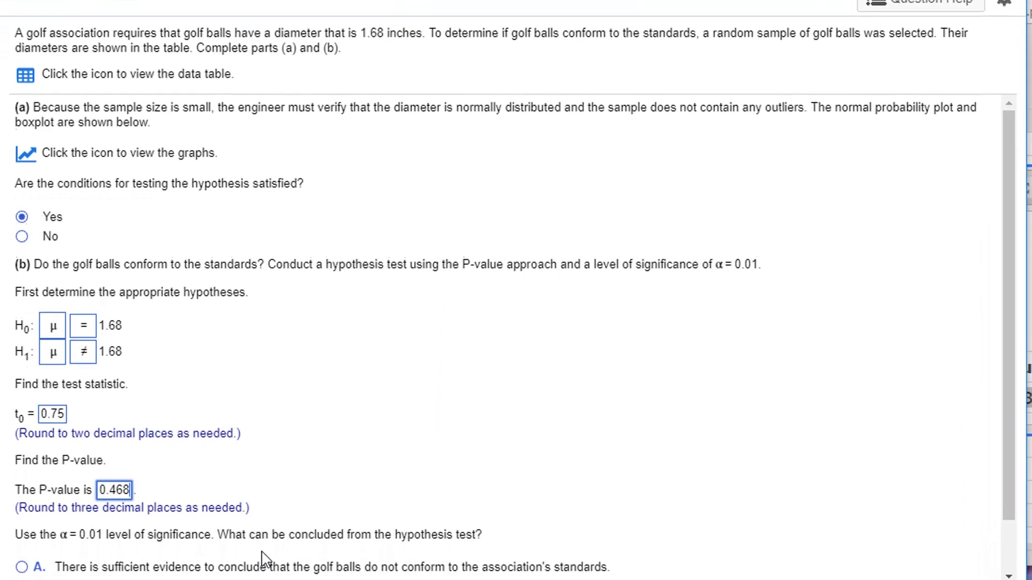
Step: Choose conclusion C, not sufficient evidence that the golf balls do not conform to the standards, and go to the next question
{"action": "scroll", "coordinate": [256, 559], "scroll_direction": "down", "scroll_amount": 2}
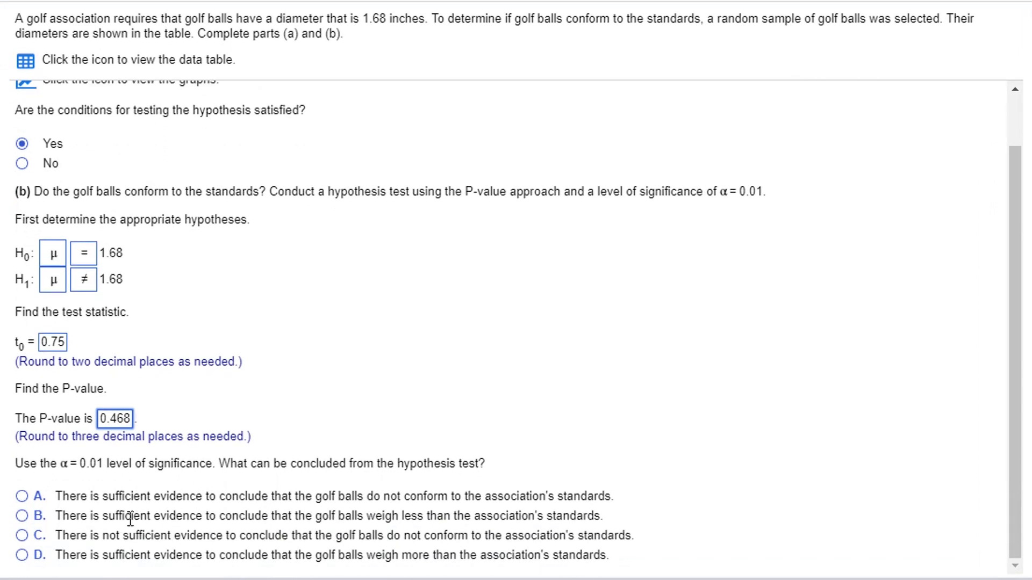
{"action": "left_click", "coordinate": [21, 536]}
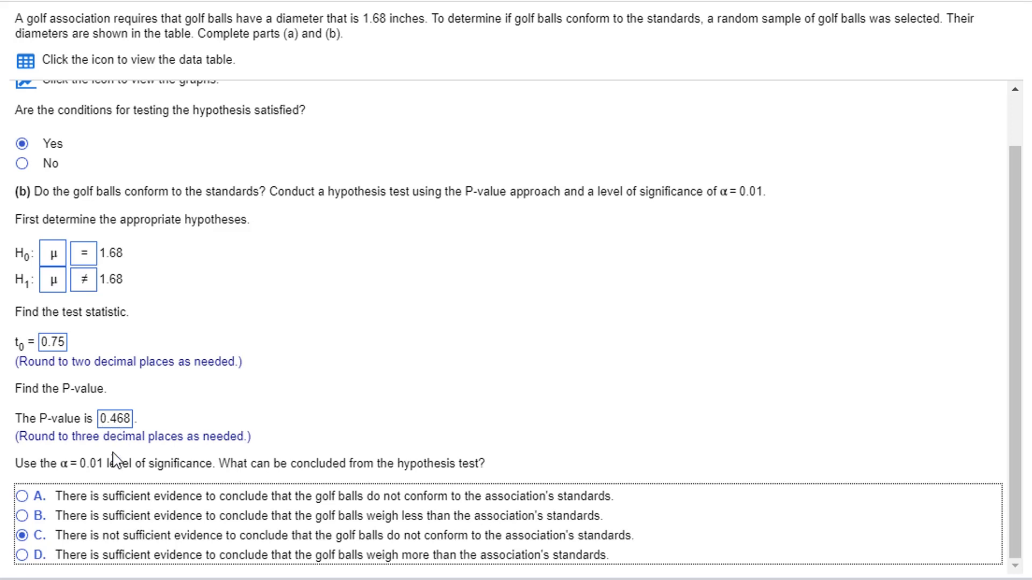
{"action": "scroll", "coordinate": [618, 352], "scroll_direction": "up", "scroll_amount": 2}
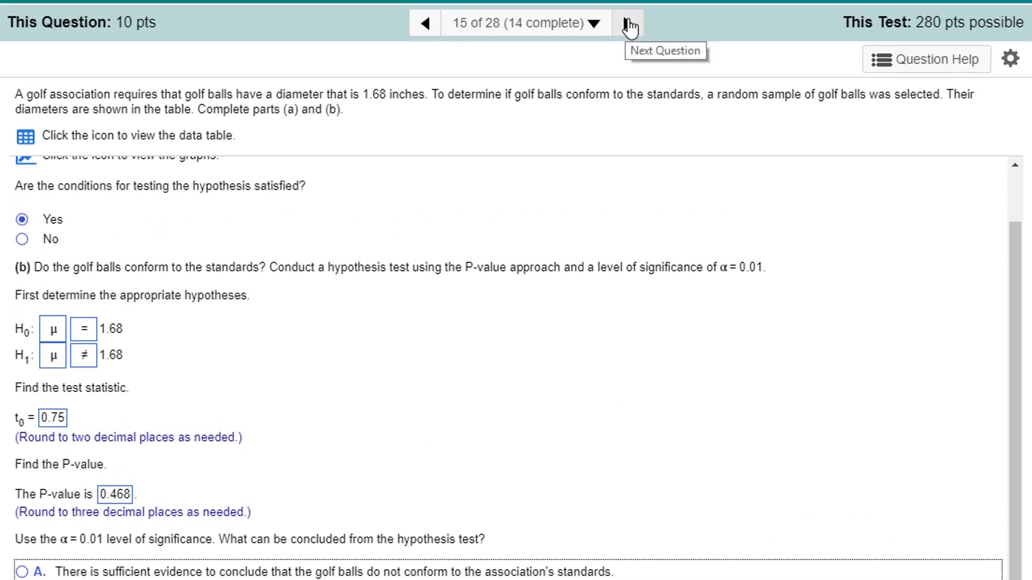
{"action": "left_click", "coordinate": [629, 25]}
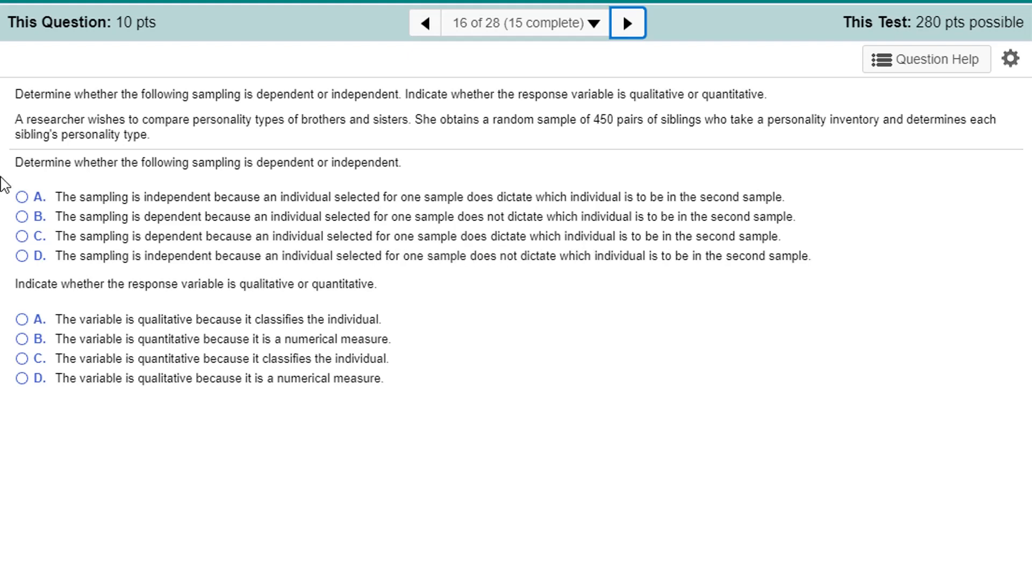
Step: Answer C, dependent sampling, and A, qualitative because it classifies the individual, for the siblings question and go to the next question
{"action": "left_click", "coordinate": [22, 238]}
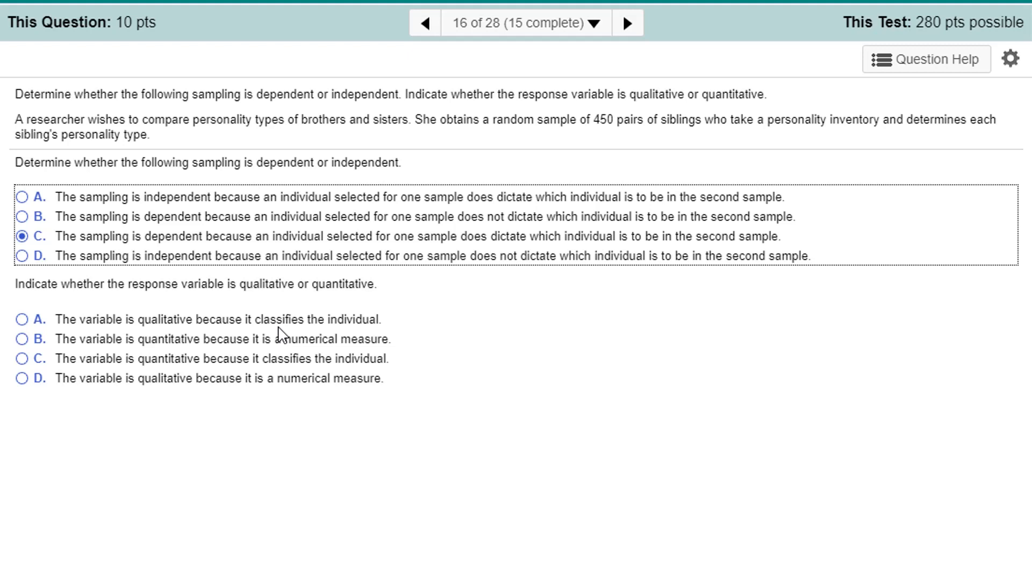
{"action": "left_click", "coordinate": [22, 320]}
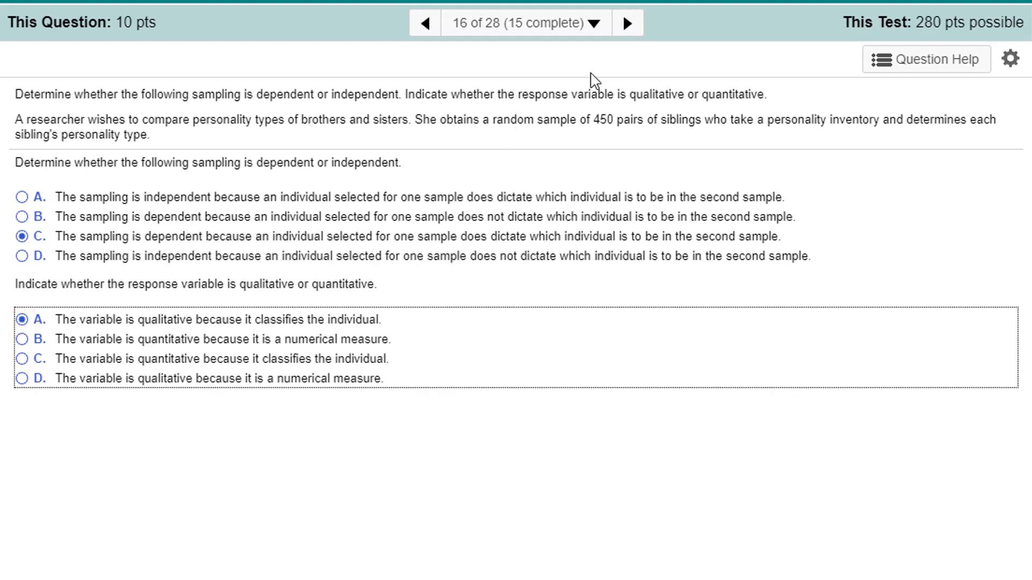
{"action": "left_click", "coordinate": [639, 28]}
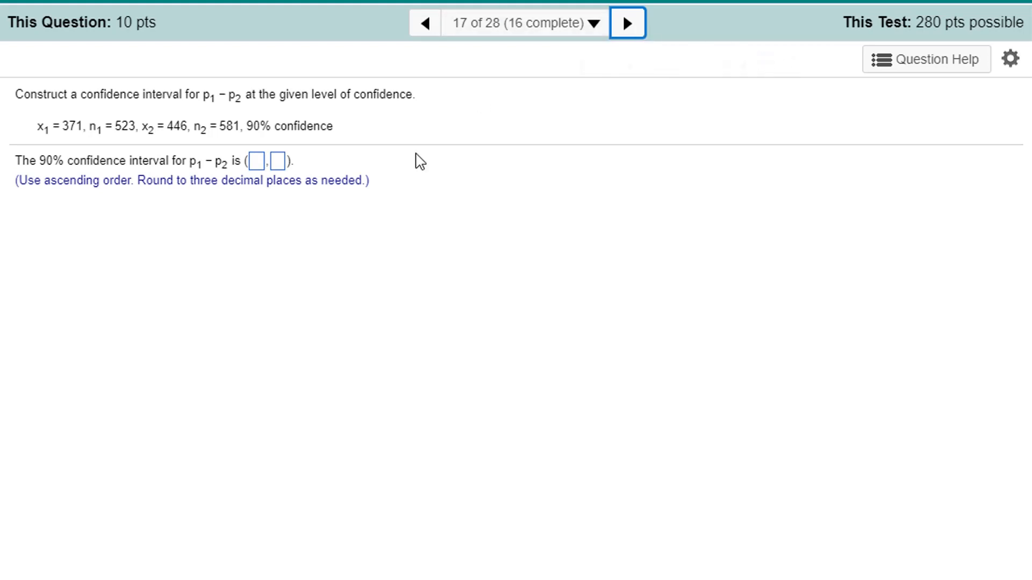
Step: Switch to StatCrunch and open the two-sample proportion analysis with summary data
{"action": "key", "text": "alt+Tab"}
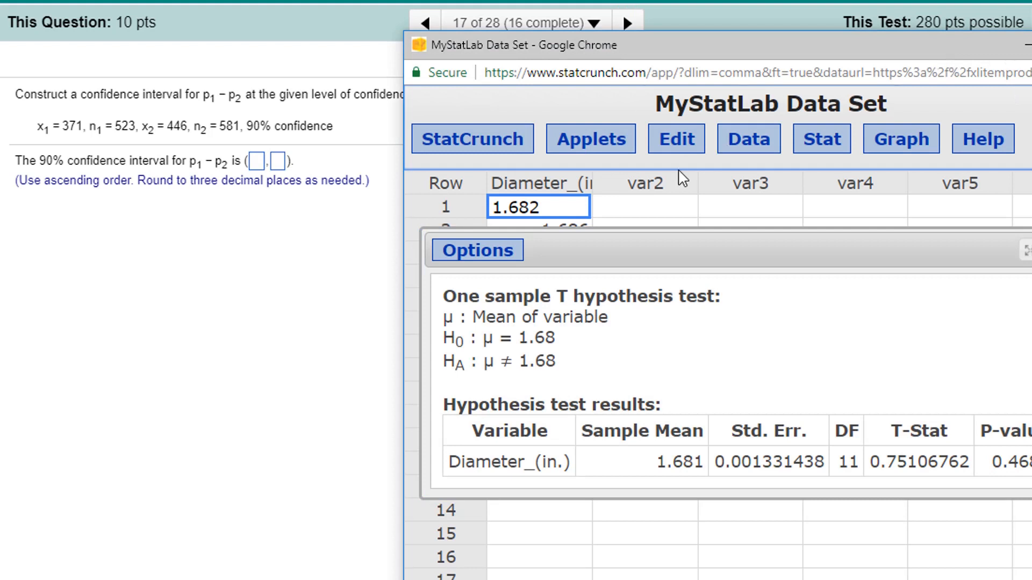
{"action": "left_click", "coordinate": [819, 139]}
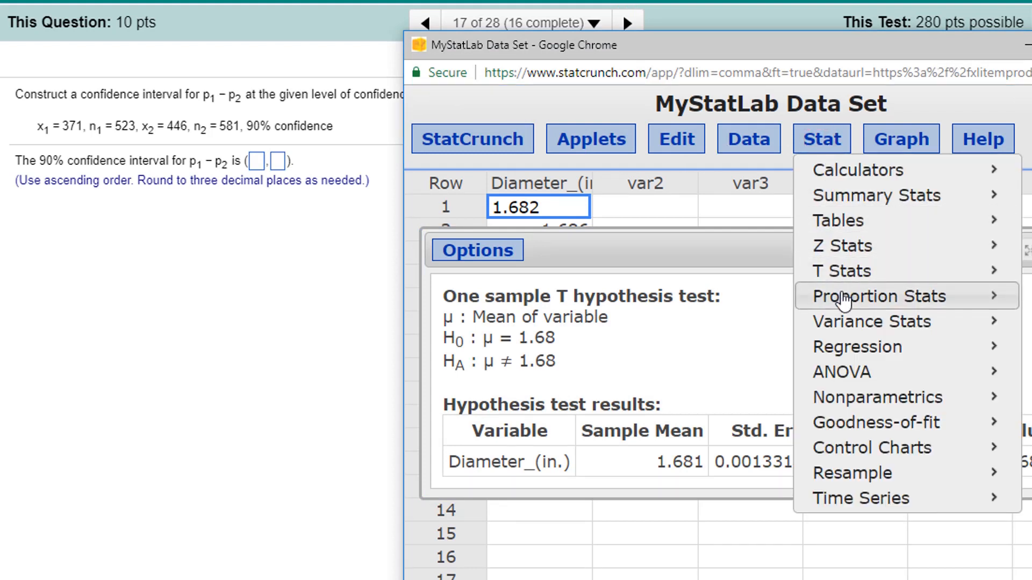
{"action": "mouse_move", "coordinate": [843, 299]}
{"action": "mouse_move", "coordinate": [690, 326]}
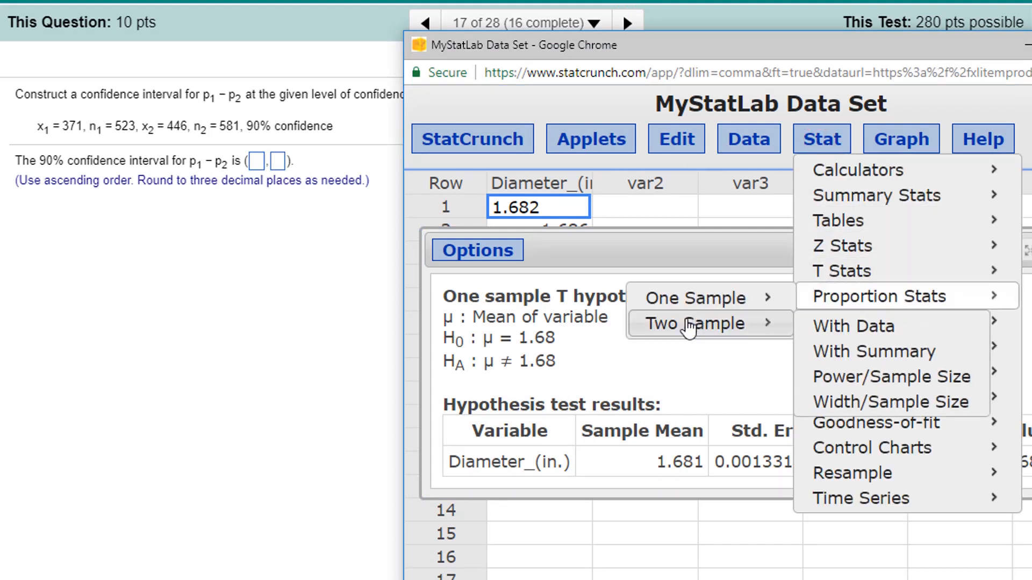
{"action": "left_click", "coordinate": [839, 352]}
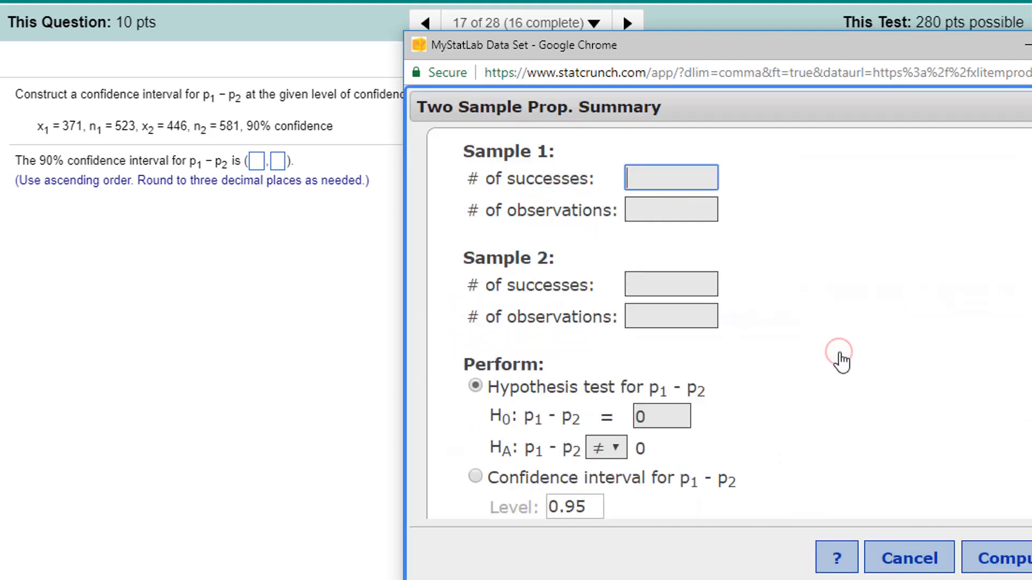
Step: Enter 371 successes in 523 observations for sample 1 and 446 successes in 581 observations for sample 2
{"action": "left_click", "coordinate": [644, 180]}
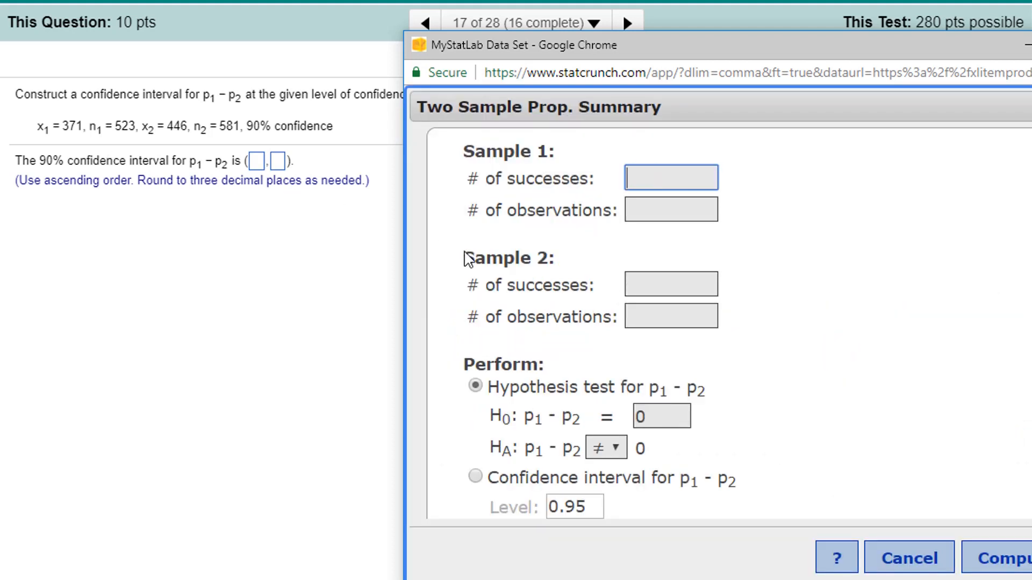
{"action": "type", "text": "371"}
{"action": "key", "text": "Tab"}
{"action": "type", "text": "523"}
{"action": "key", "text": "Tab"}
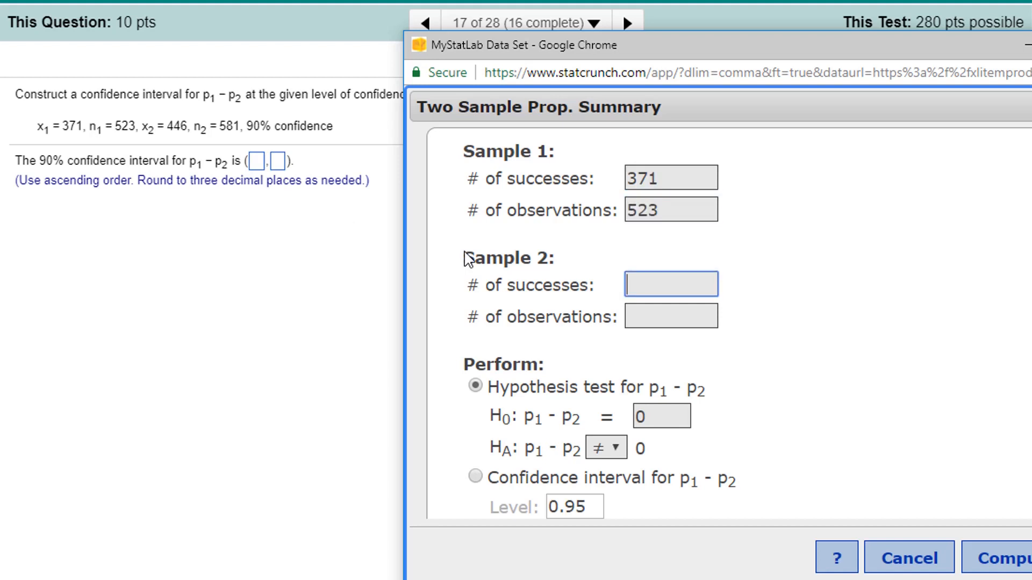
{"action": "type", "text": "446"}
{"action": "key", "text": "Tab"}
{"action": "type", "text": "581"}
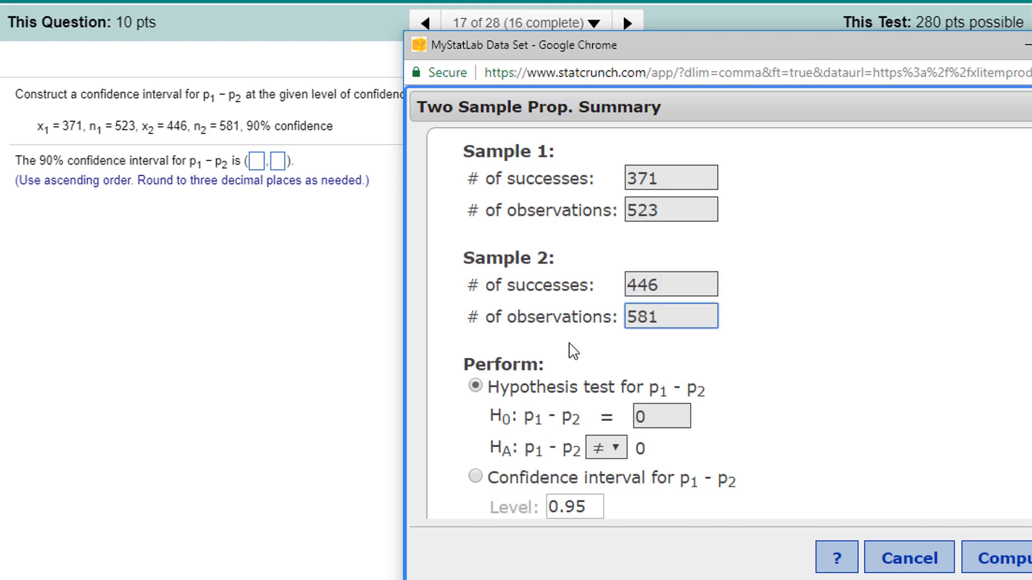
Step: Choose the confidence interval for p1 - p2 at level 0.90 and compute it
{"action": "left_click", "coordinate": [475, 477]}
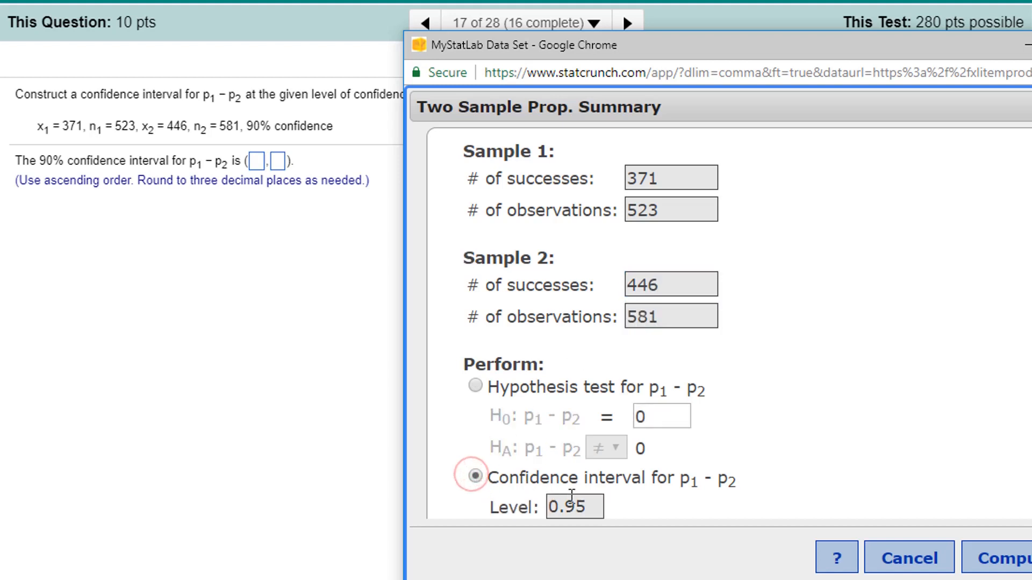
{"action": "left_click_drag", "start_coordinate": [571, 496], "coordinate": [586, 497]}
{"action": "scroll", "coordinate": [585, 497], "scroll_direction": "down", "scroll_amount": 2}
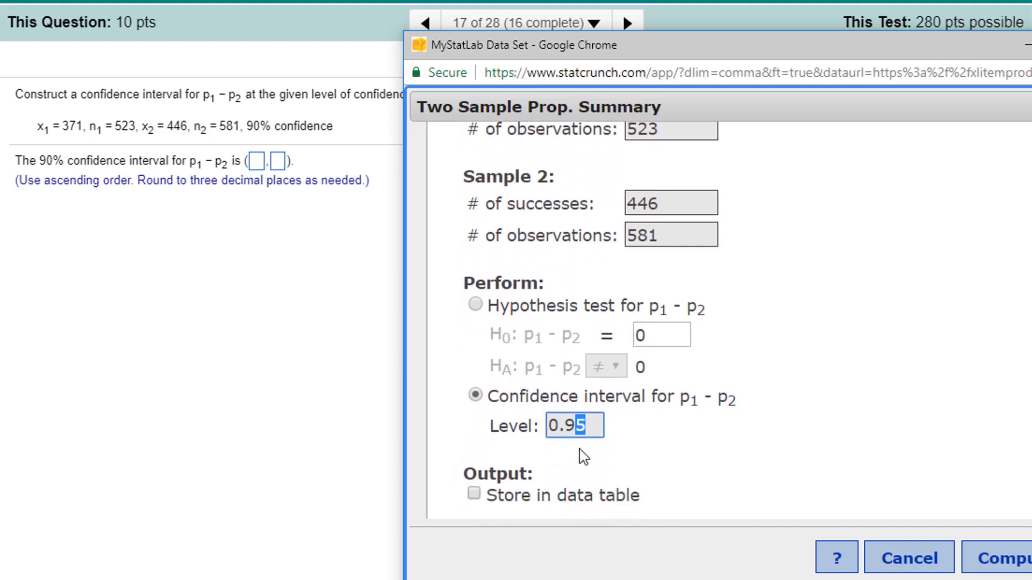
{"action": "type", "text": "9"}
{"action": "key", "text": "BackSpace"}
{"action": "type", "text": "0"}
{"action": "left_click", "coordinate": [1021, 565]}
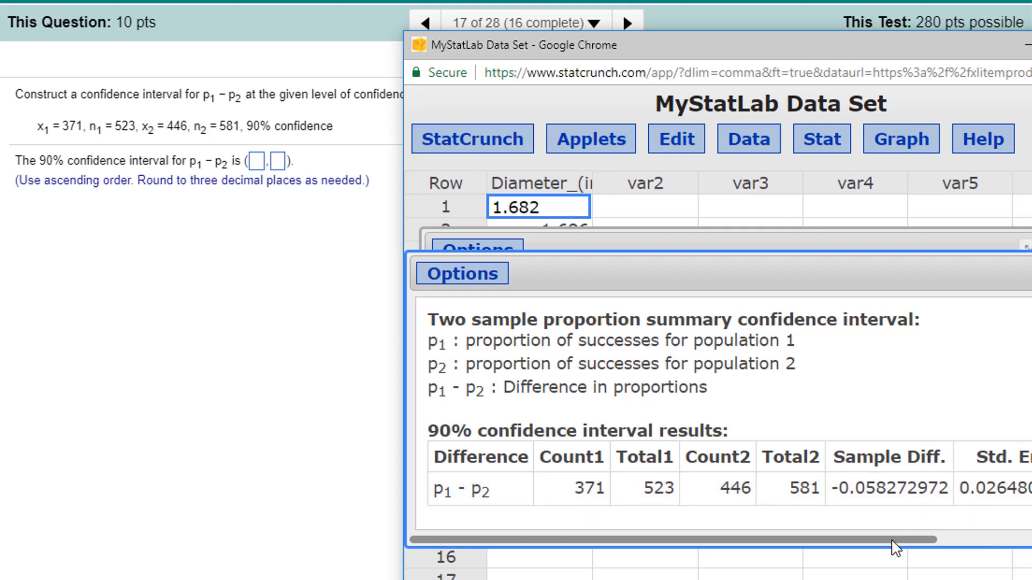
Step: Take the L. Limit from the results, rounded to three decimals, and enter -0.102 as the interval's lower bound in the question
{"action": "left_click_drag", "start_coordinate": [894, 544], "coordinate": [1031, 533]}
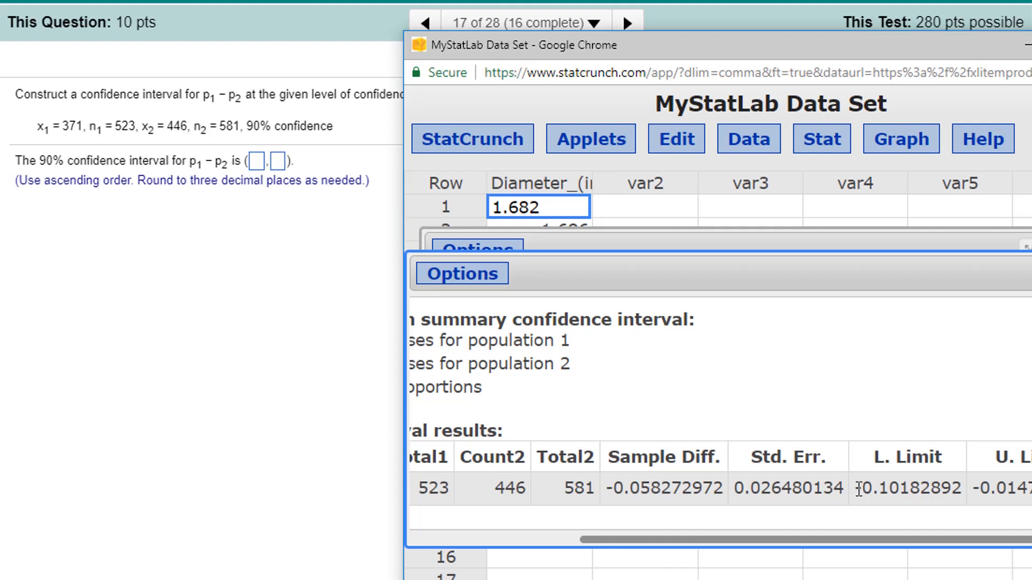
{"action": "left_click_drag", "start_coordinate": [855, 489], "coordinate": [911, 488]}
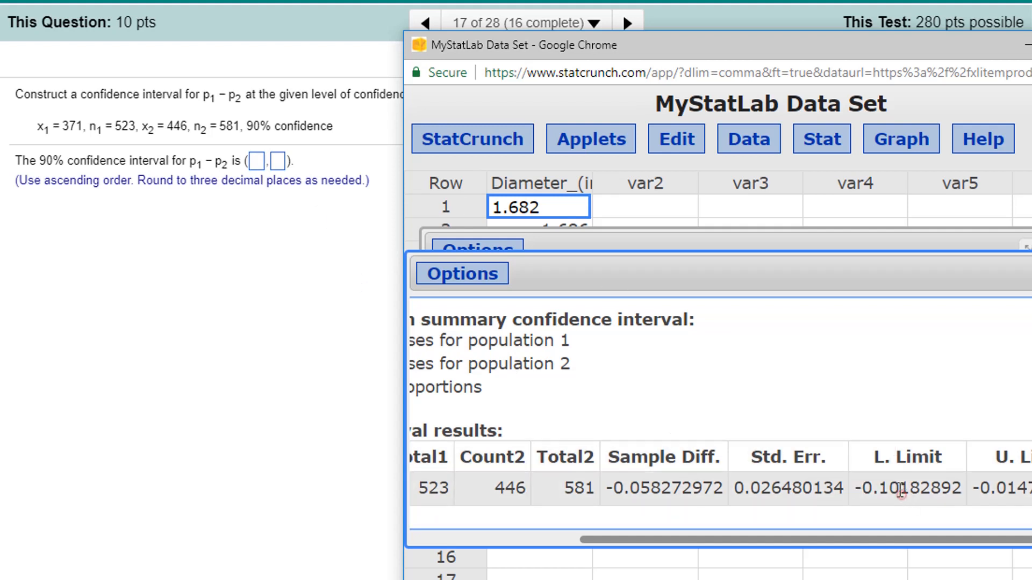
{"action": "left_click_drag", "start_coordinate": [897, 489], "coordinate": [855, 488]}
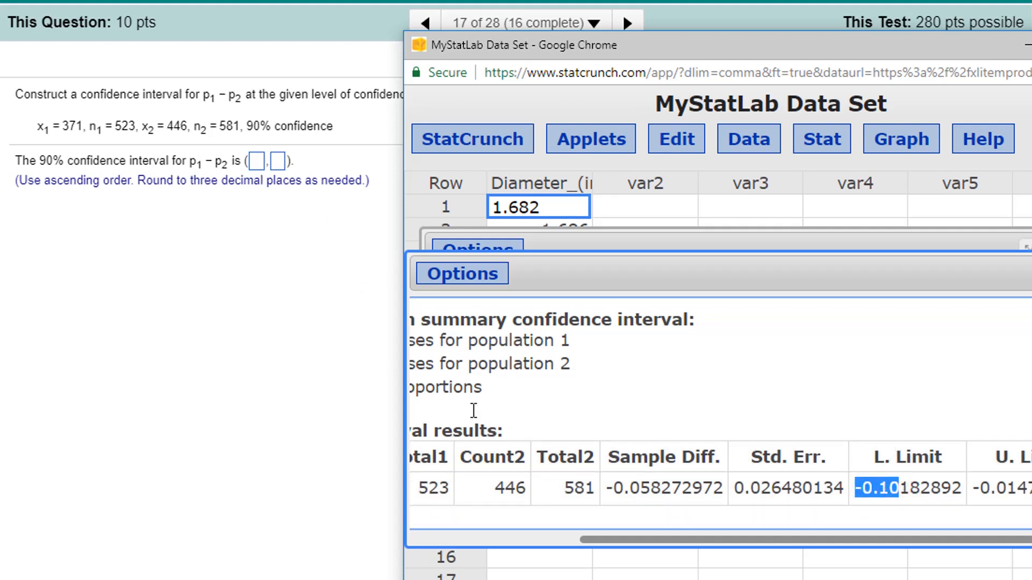
{"action": "left_click", "coordinate": [261, 171]}
{"action": "type", "text": "-0.102"}
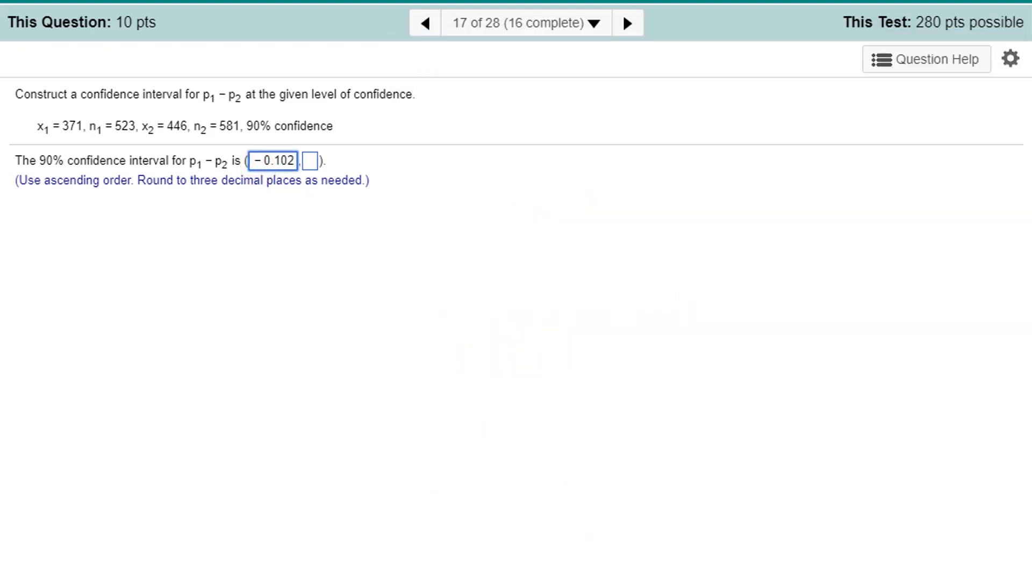
Step: Copy the start of the U. Limit from StatCrunch, complete the interval's upper bound as -0.015, and go to the next question
{"action": "key", "text": "alt+Tab"}
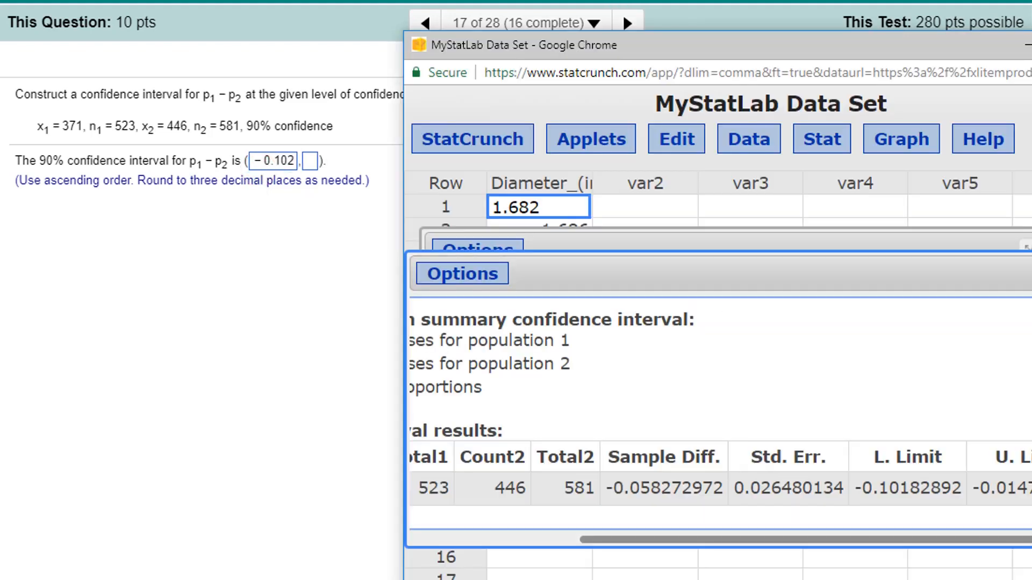
{"action": "left_click_drag", "start_coordinate": [969, 487], "coordinate": [1026, 490]}
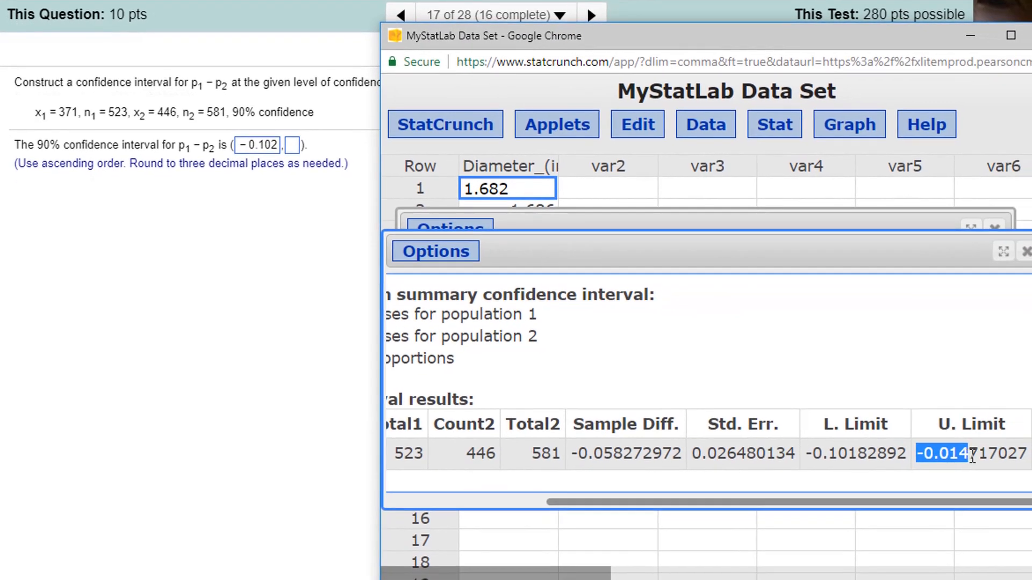
{"action": "left_click", "coordinate": [967, 456]}
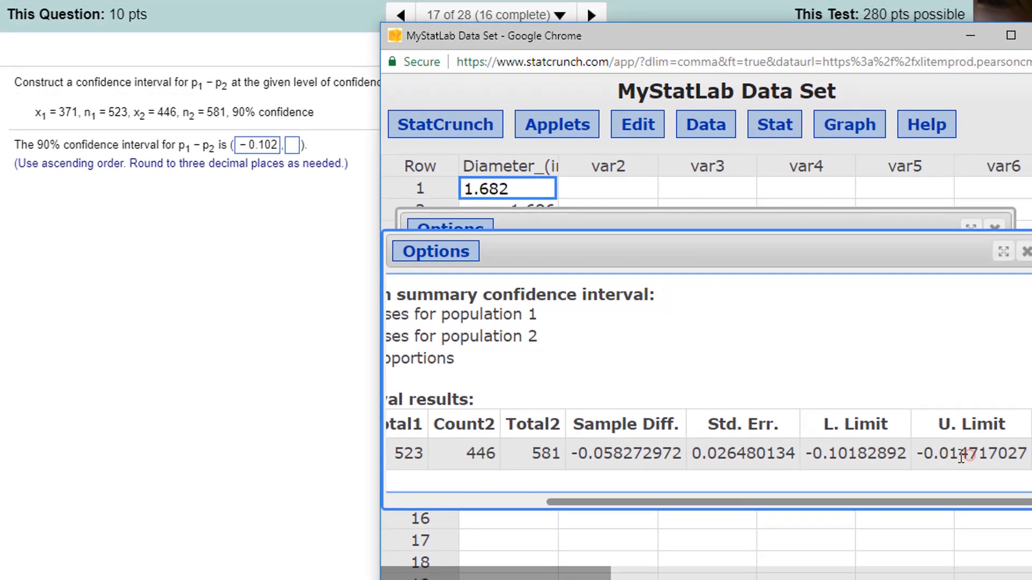
{"action": "left_click_drag", "start_coordinate": [961, 455], "coordinate": [905, 455]}
{"action": "key", "text": "ctrl+c"}
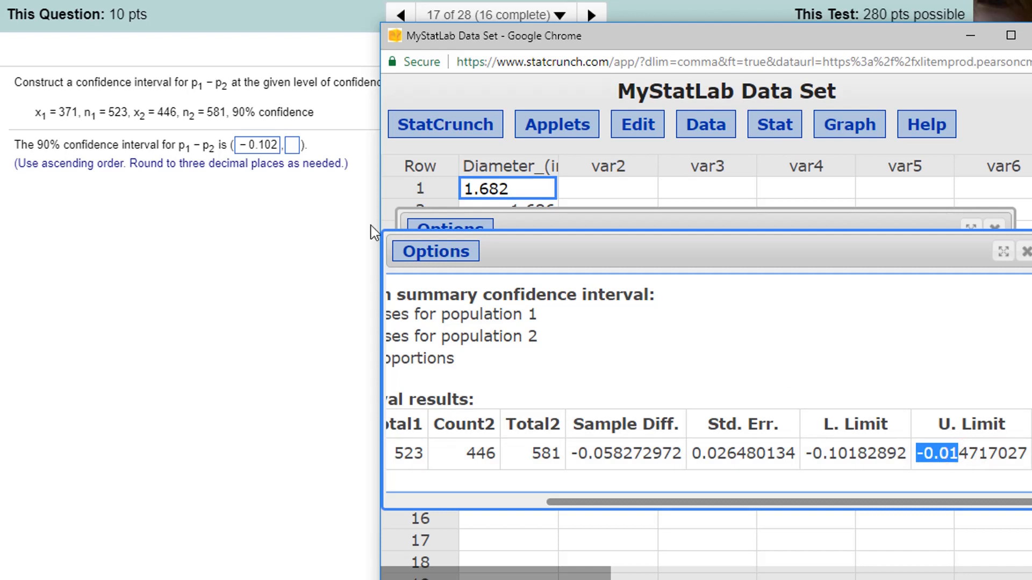
{"action": "left_click", "coordinate": [292, 153]}
{"action": "key", "text": "ctrl+v"}
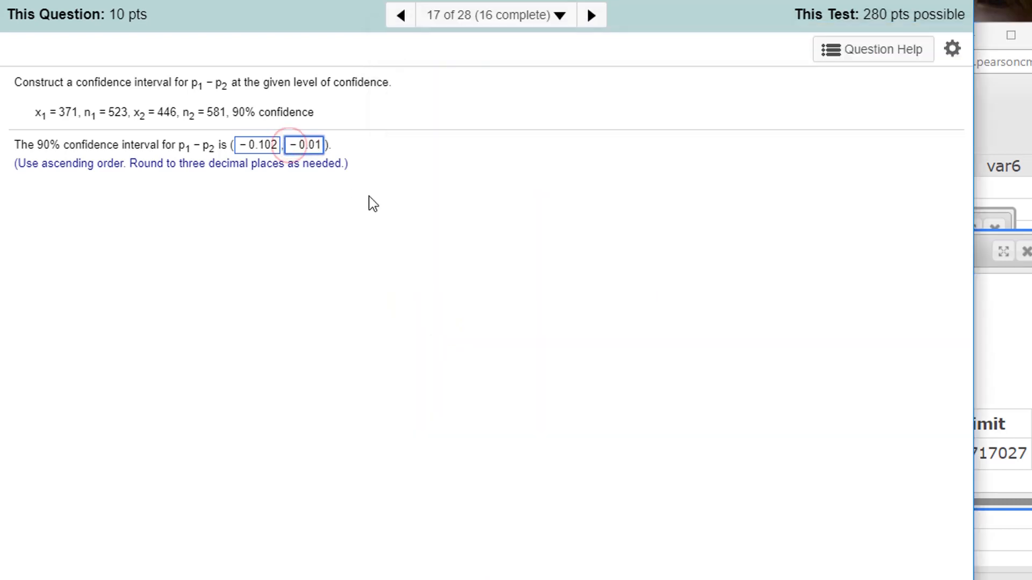
{"action": "type", "text": "5"}
{"action": "left_click", "coordinate": [510, 129]}
{"action": "left_click", "coordinate": [591, 16]}
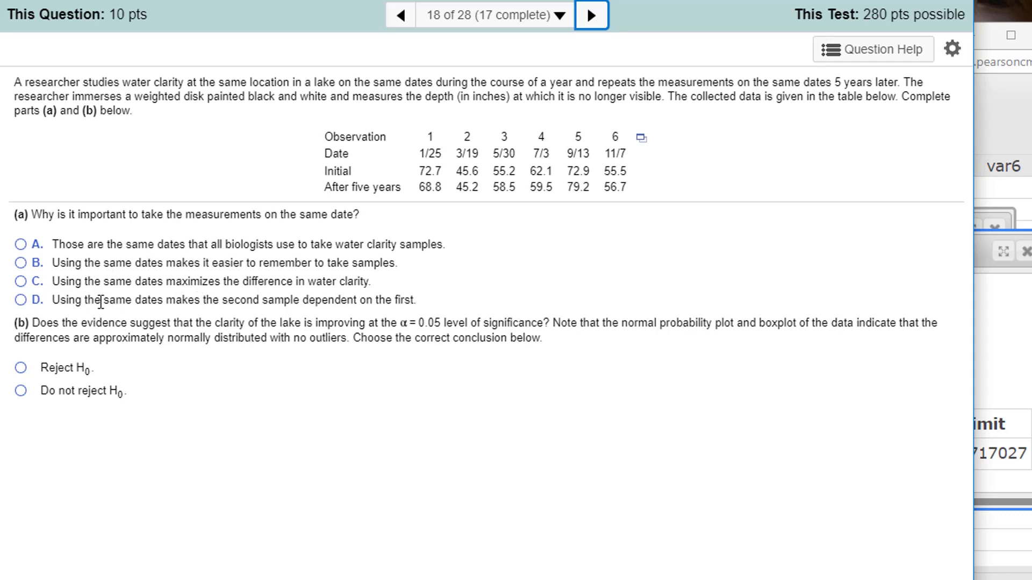
Step: Answer part (a) of the water clarity question with D, using the same dates makes the second sample dependent on the first
{"action": "left_click", "coordinate": [20, 300]}
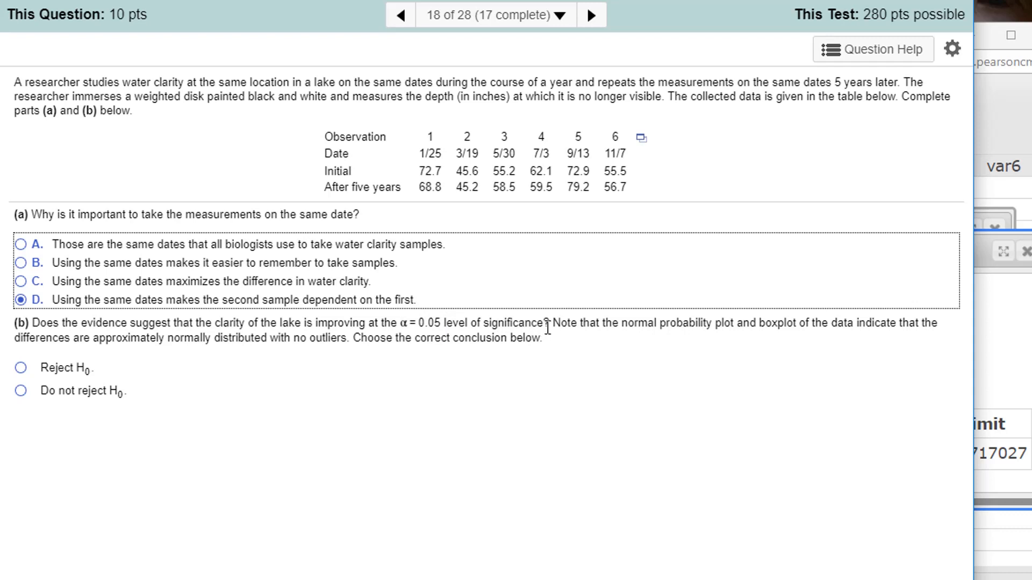
{"action": "left_click_drag", "start_coordinate": [549, 323], "coordinate": [532, 328]}
{"action": "double_click", "coordinate": [504, 324]}
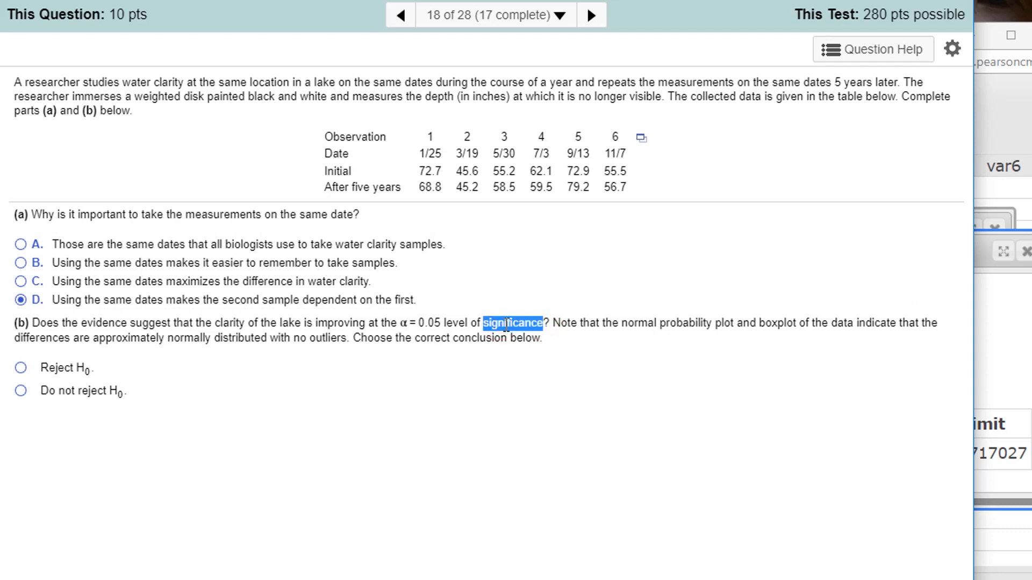
{"action": "left_click", "coordinate": [506, 324]}
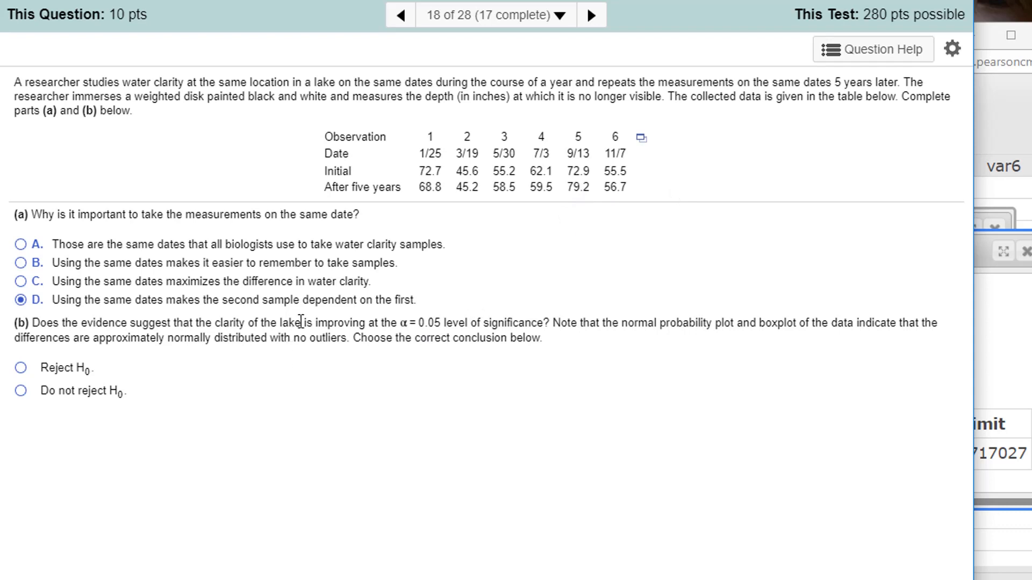
Step: Open the water clarity table in StatCrunch and start a paired T analysis
{"action": "left_click", "coordinate": [640, 136]}
{"action": "left_click", "coordinate": [659, 163]}
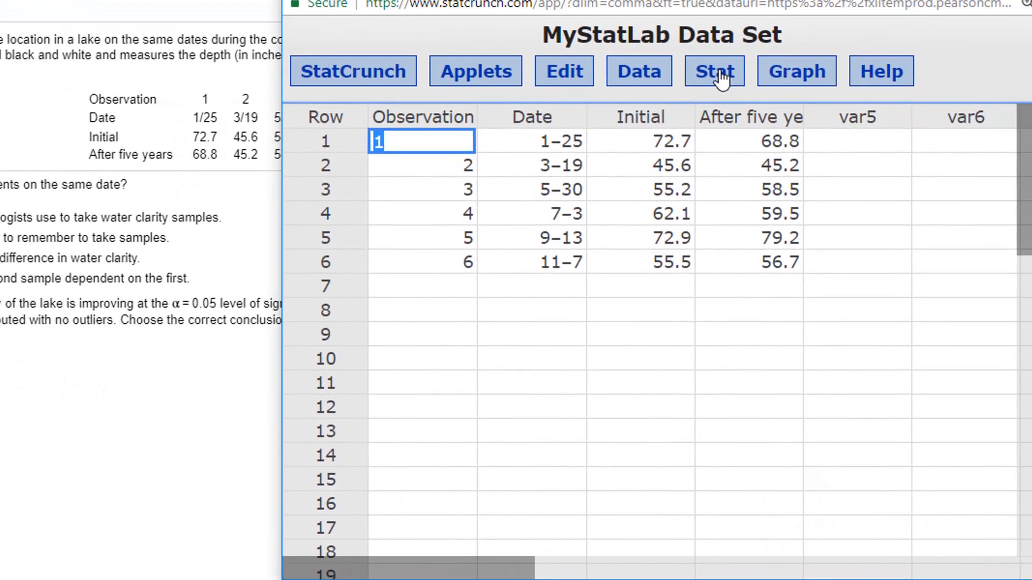
{"action": "left_click", "coordinate": [720, 78]}
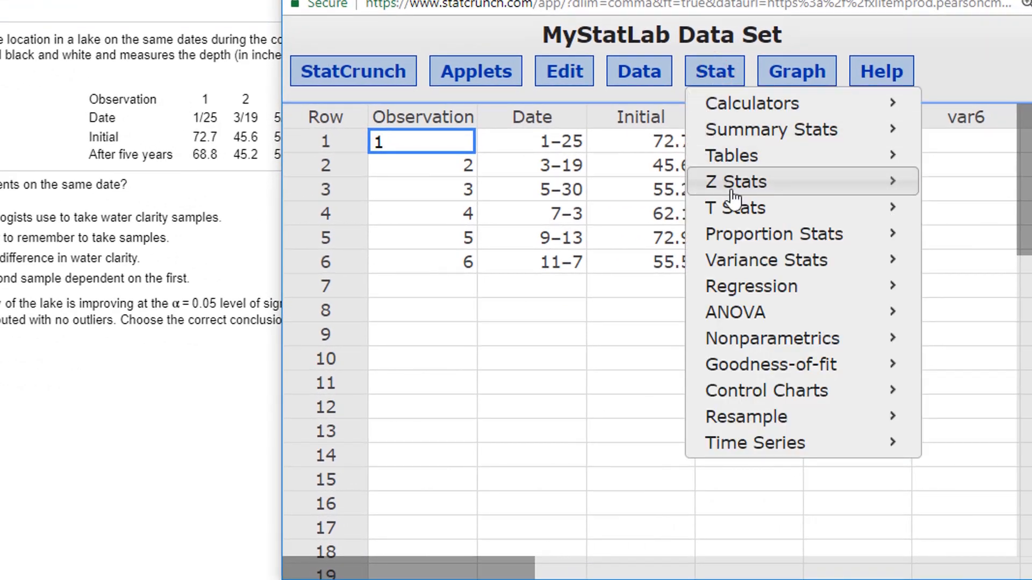
{"action": "mouse_move", "coordinate": [741, 212]}
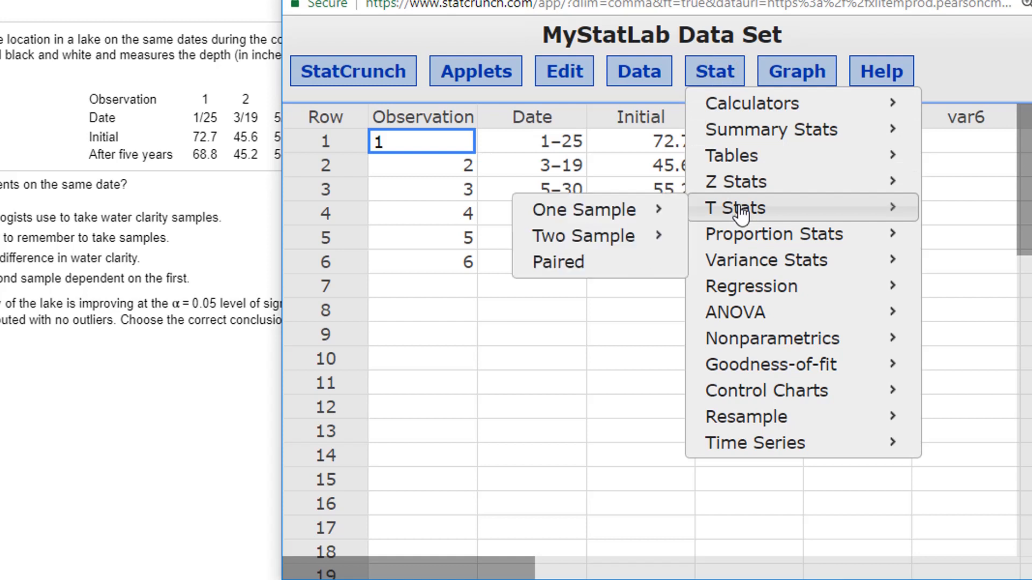
{"action": "left_click", "coordinate": [573, 262]}
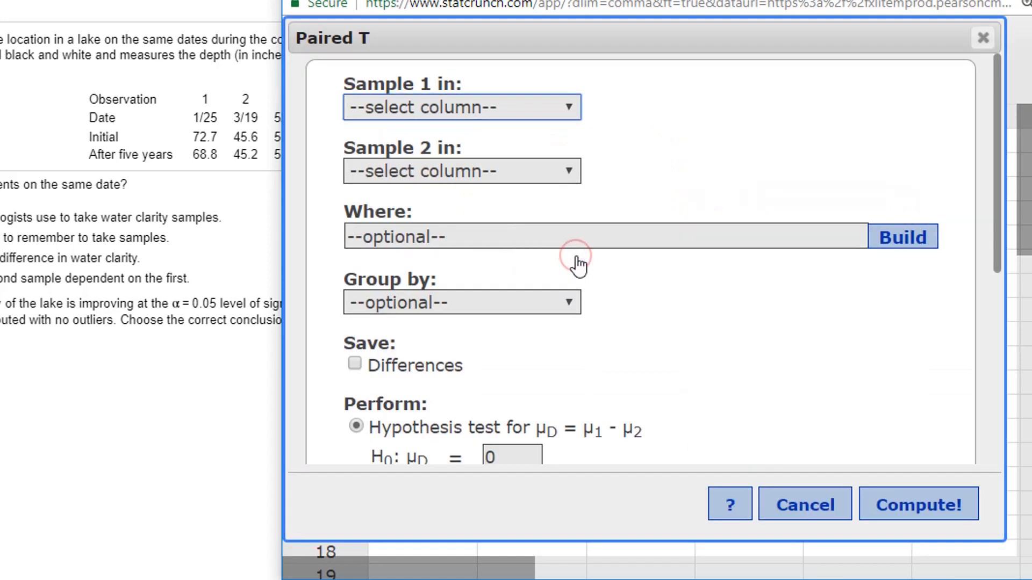
Step: Set Initial as sample 1 and After five years as sample 2 for the paired hypothesis test for μD
{"action": "left_click", "coordinate": [424, 107]}
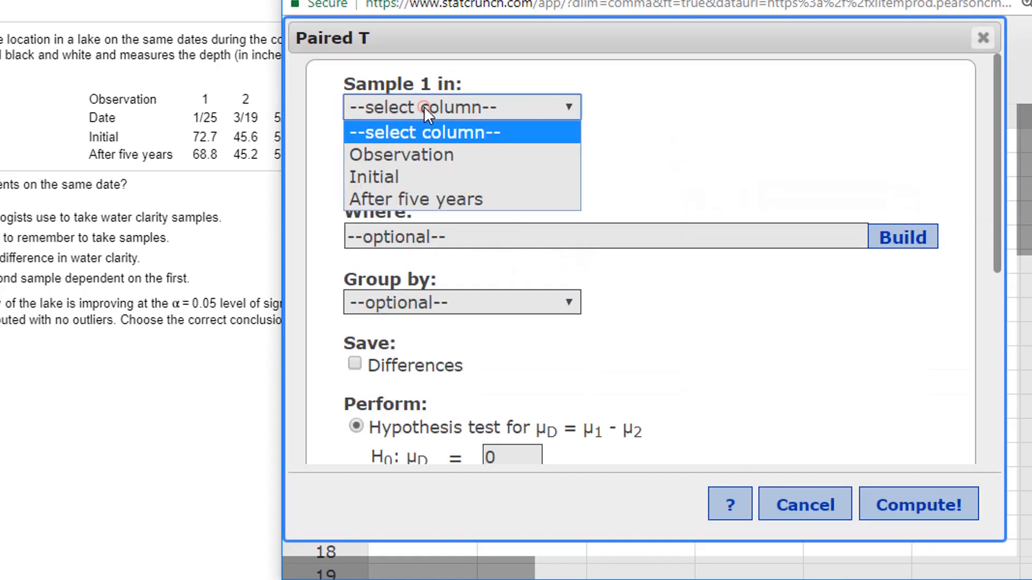
{"action": "left_click", "coordinate": [392, 174]}
{"action": "left_click", "coordinate": [394, 172]}
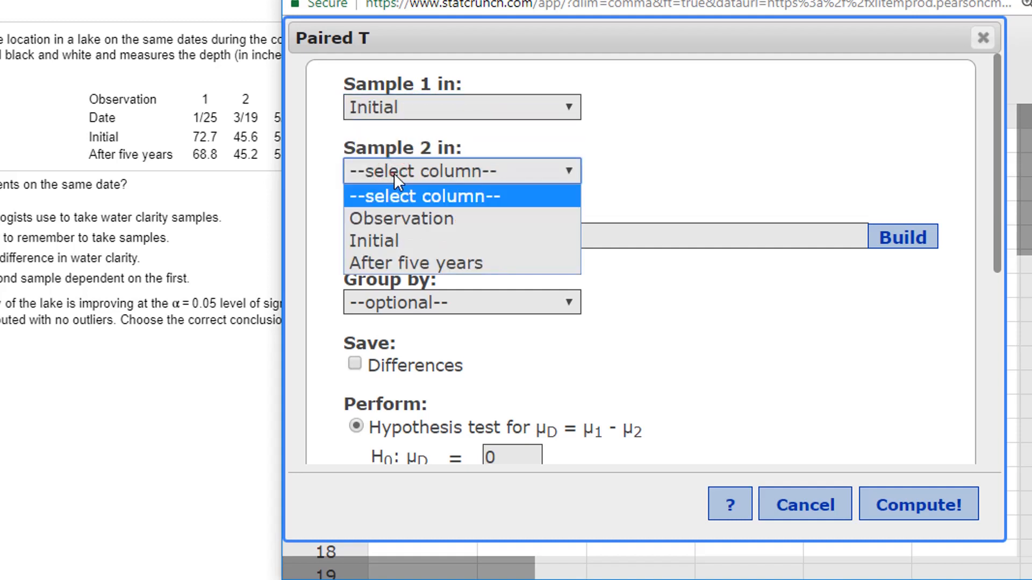
{"action": "left_click", "coordinate": [378, 262]}
{"action": "scroll", "coordinate": [785, 387], "scroll_direction": "down", "scroll_amount": 4}
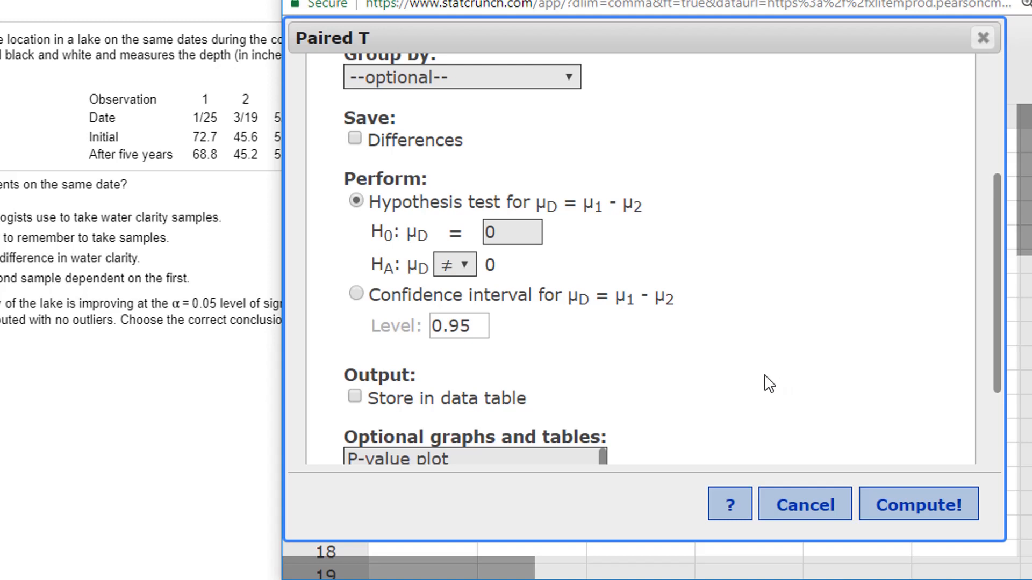
{"action": "left_click", "coordinate": [398, 204]}
Step: Check the wording of part (b) about the lake's clarity improving, and return to the Paired T hypothesis test options
{"action": "left_click", "coordinate": [85, 341]}
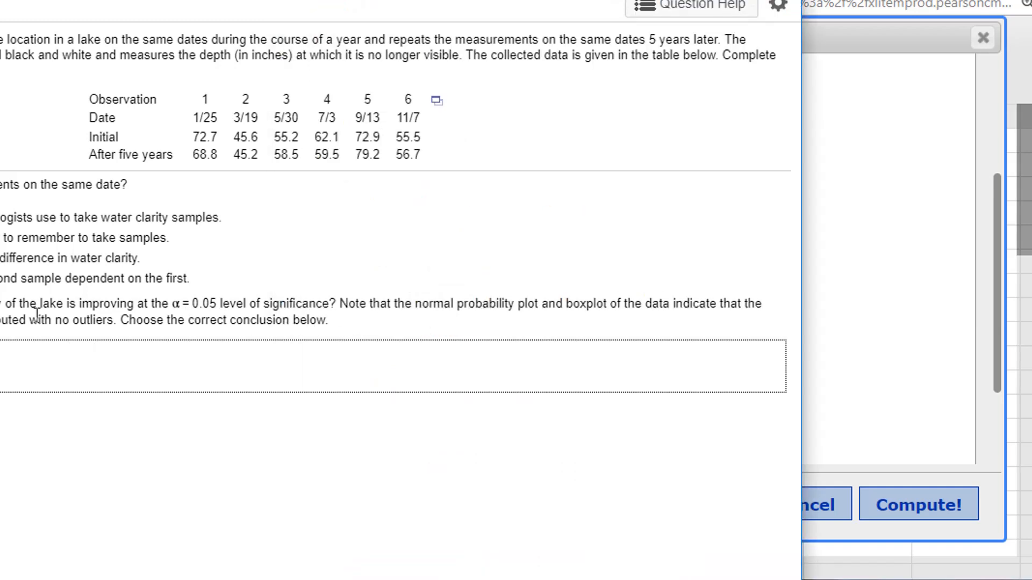
{"action": "left_click", "coordinate": [868, 40]}
{"action": "scroll", "coordinate": [617, 279], "scroll_direction": "down", "scroll_amount": 6}
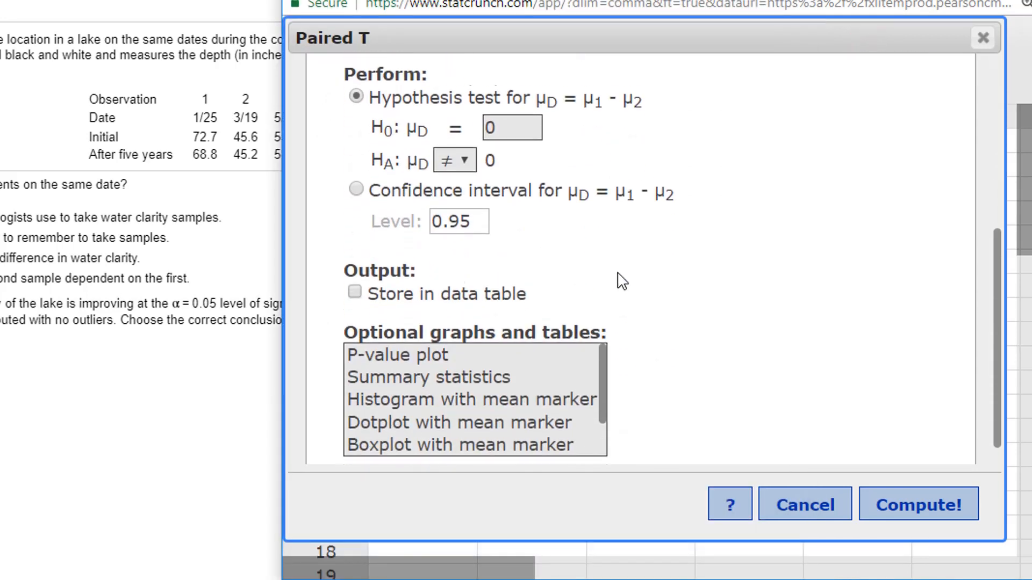
Step: Set the alternative hypothesis to μD < 0 and compute the paired T test
{"action": "scroll", "coordinate": [617, 279], "scroll_direction": "up", "scroll_amount": 1}
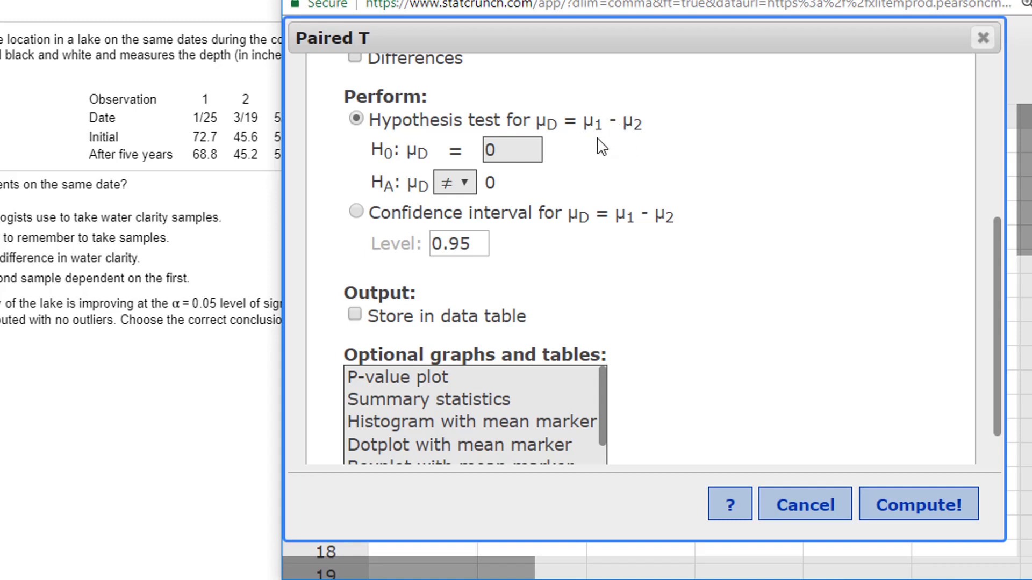
{"action": "left_click", "coordinate": [442, 183]}
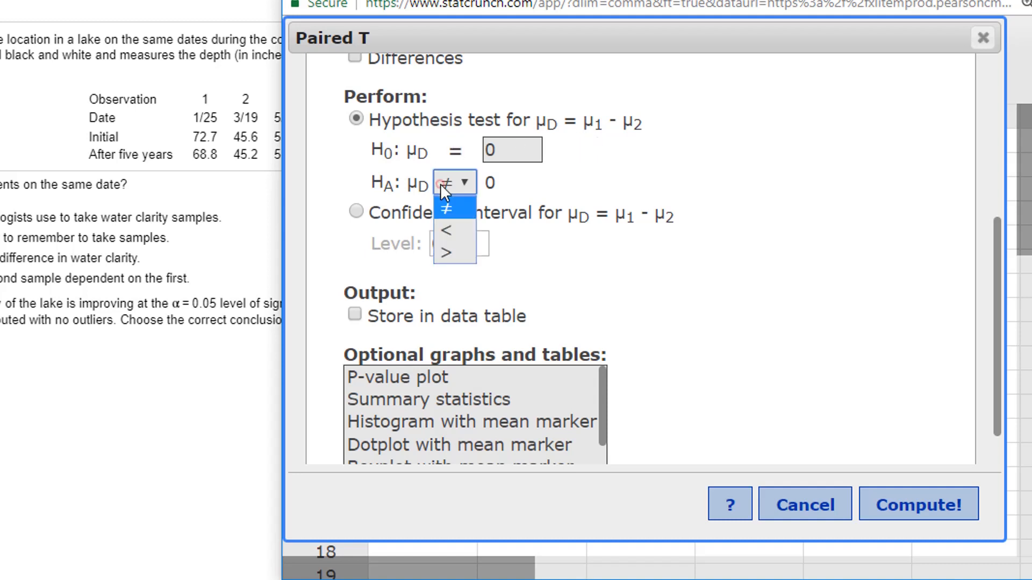
{"action": "left_click", "coordinate": [446, 224]}
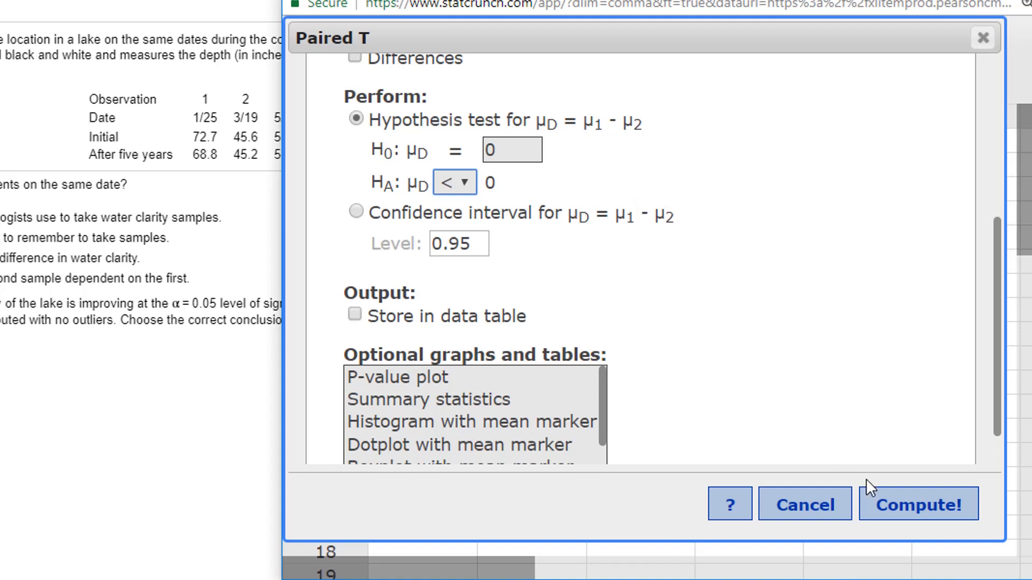
{"action": "left_click", "coordinate": [888, 502]}
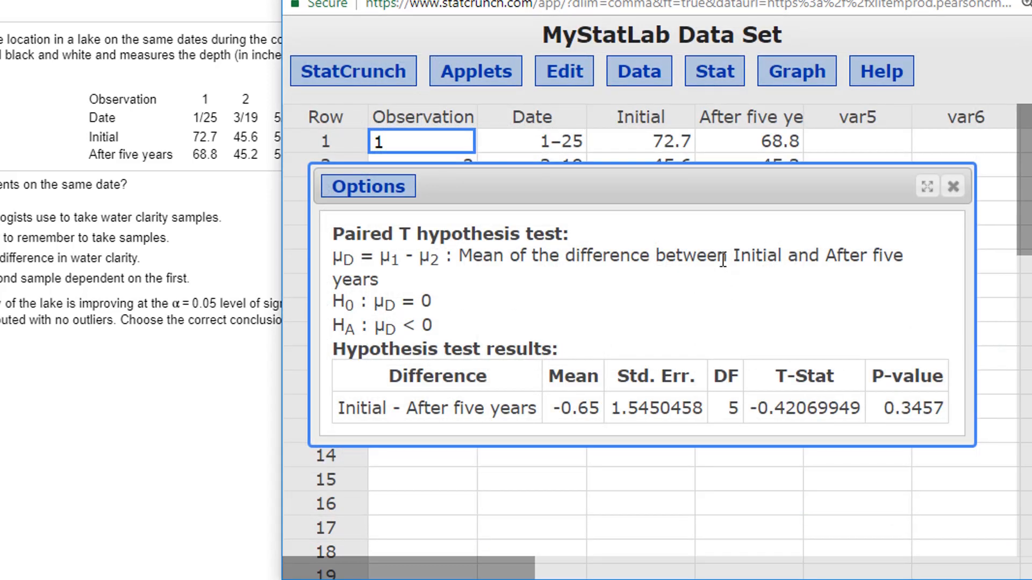
Step: Check the paired test's P-value and answer part (b) of the water clarity question with Do not reject H0
{"action": "left_click", "coordinate": [923, 417]}
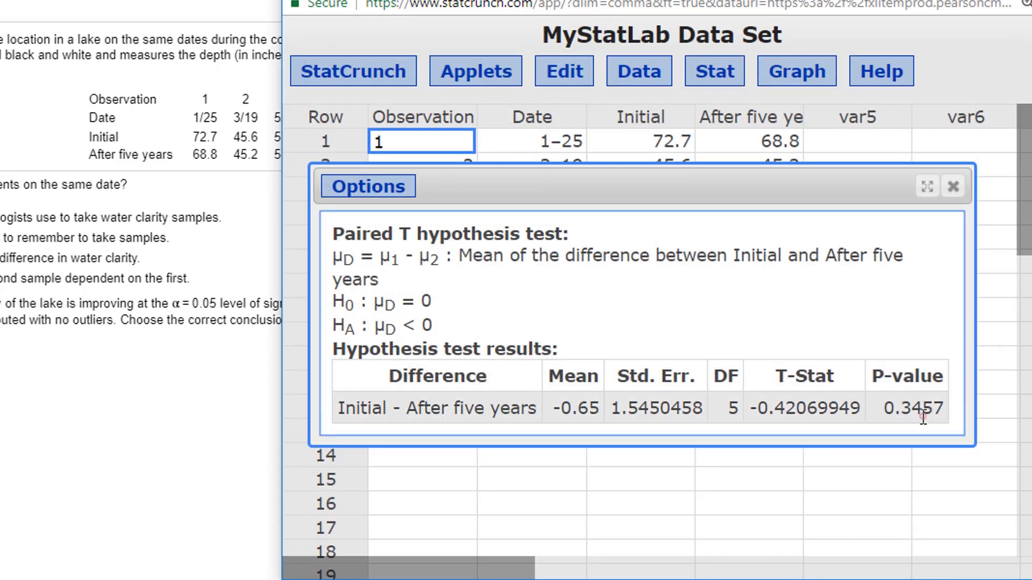
{"action": "left_click_drag", "start_coordinate": [922, 417], "coordinate": [880, 418]}
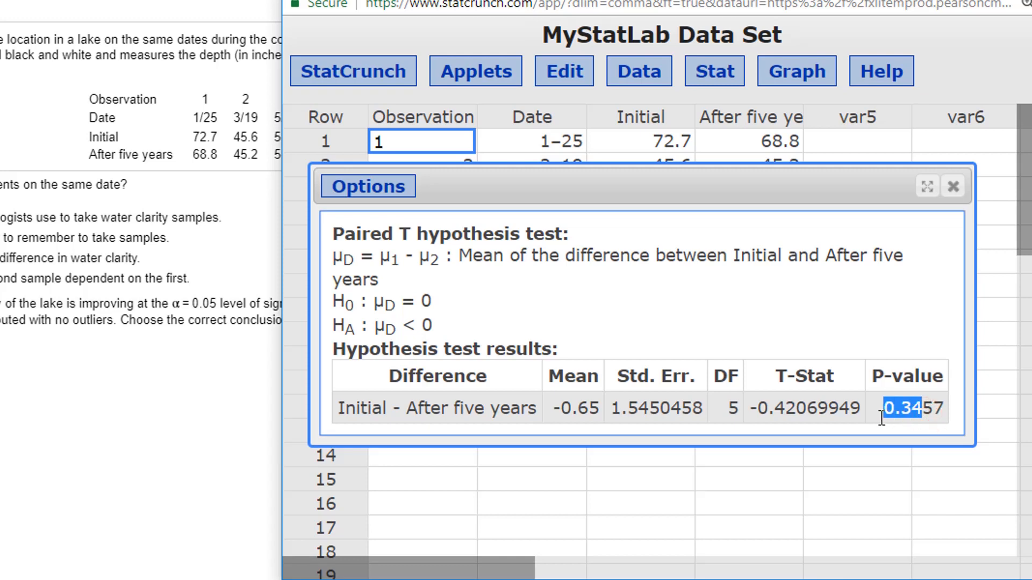
{"action": "left_click", "coordinate": [866, 383]}
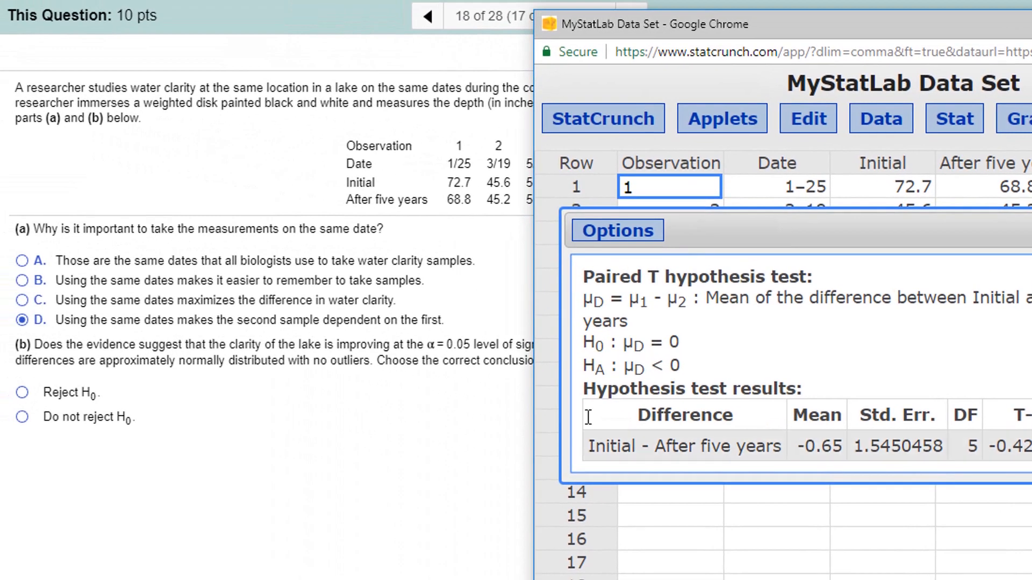
{"action": "left_click", "coordinate": [23, 418]}
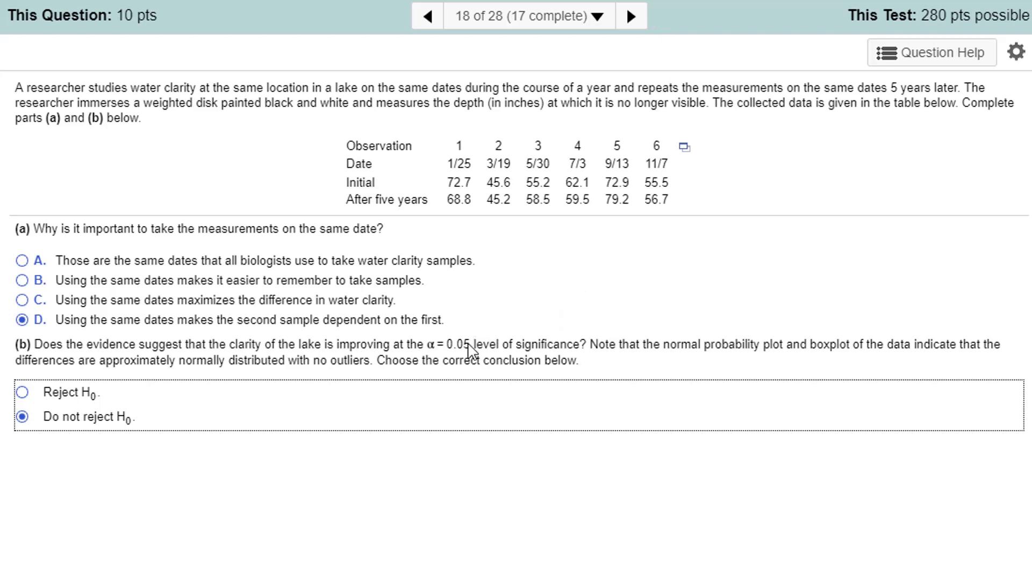
Step: Go to question 19 and open the Walking Speed findings, placing their window clear of the answer choices
{"action": "left_click", "coordinate": [633, 18]}
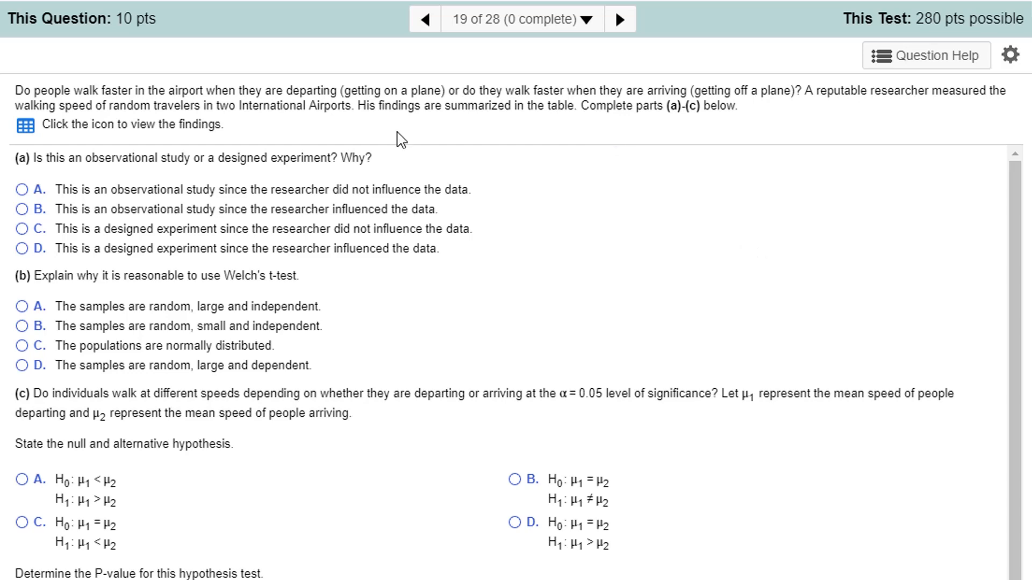
{"action": "left_click", "coordinate": [24, 127]}
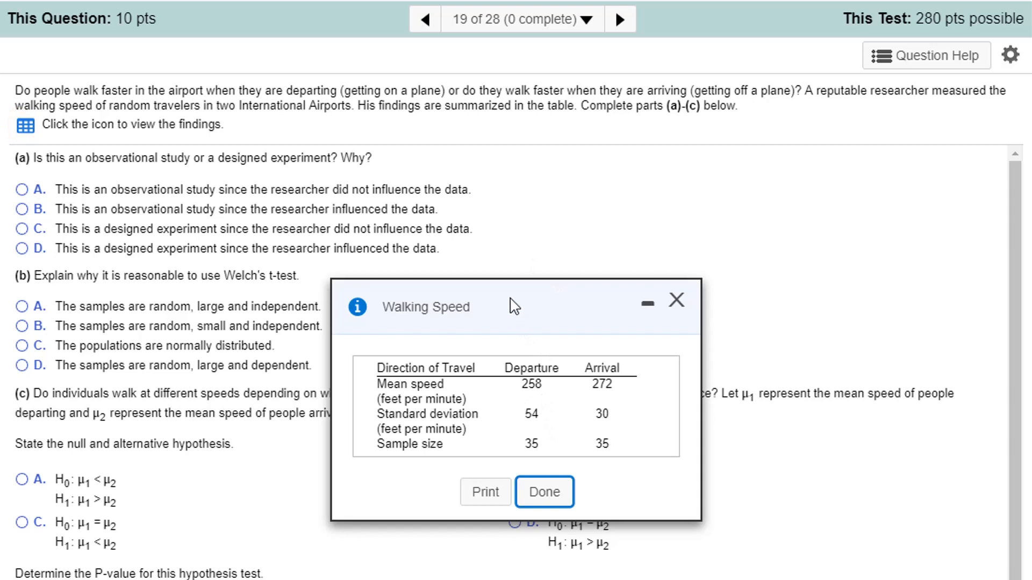
{"action": "left_click_drag", "start_coordinate": [512, 302], "coordinate": [715, 148]}
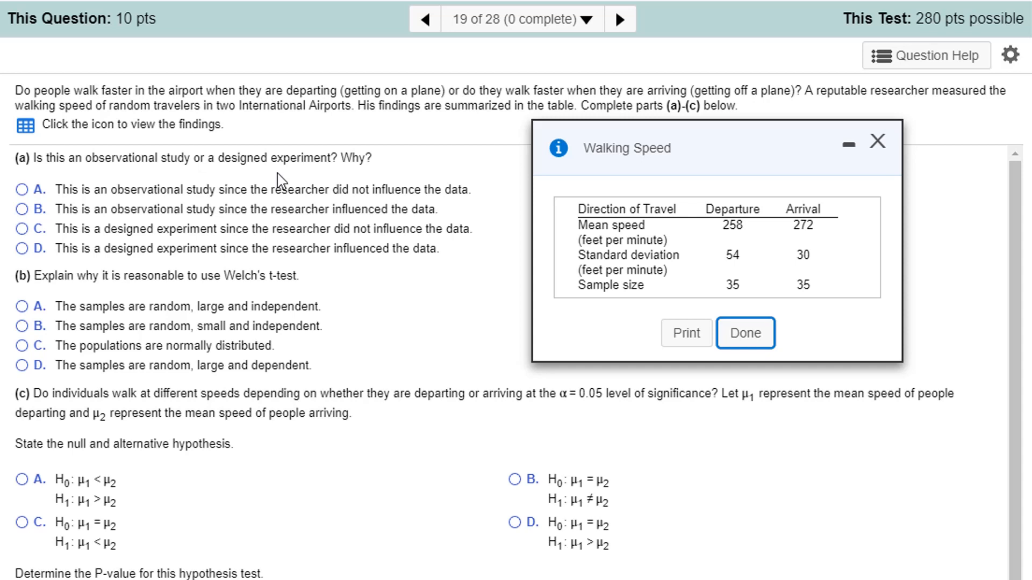
Step: Answer (a) with A, observational study; (b) with A, random, large and independent; and the hypotheses with B, H0: μ1 = μ2, H1: μ1 ≠ μ2
{"action": "left_click", "coordinate": [22, 191]}
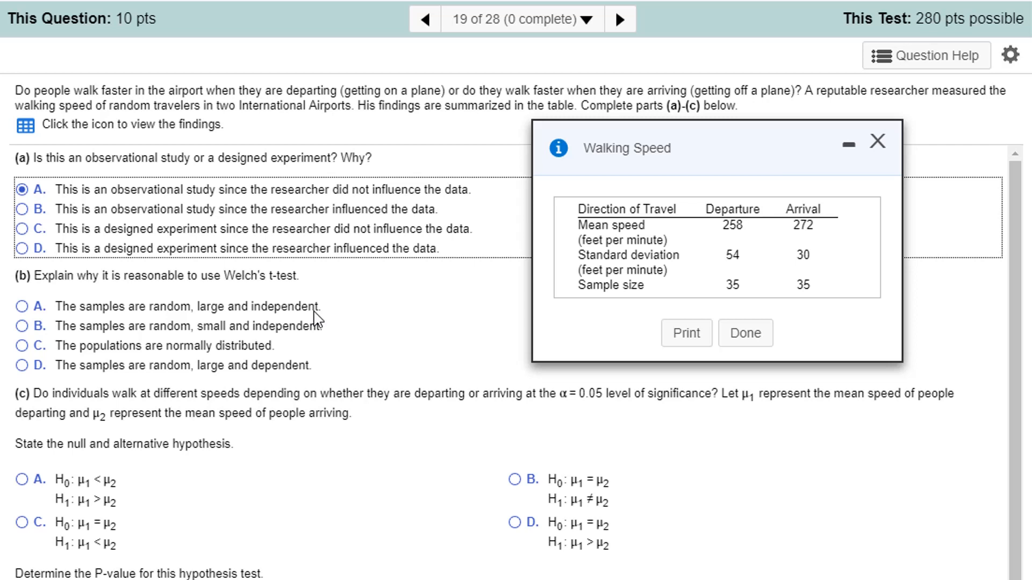
{"action": "left_click", "coordinate": [22, 307]}
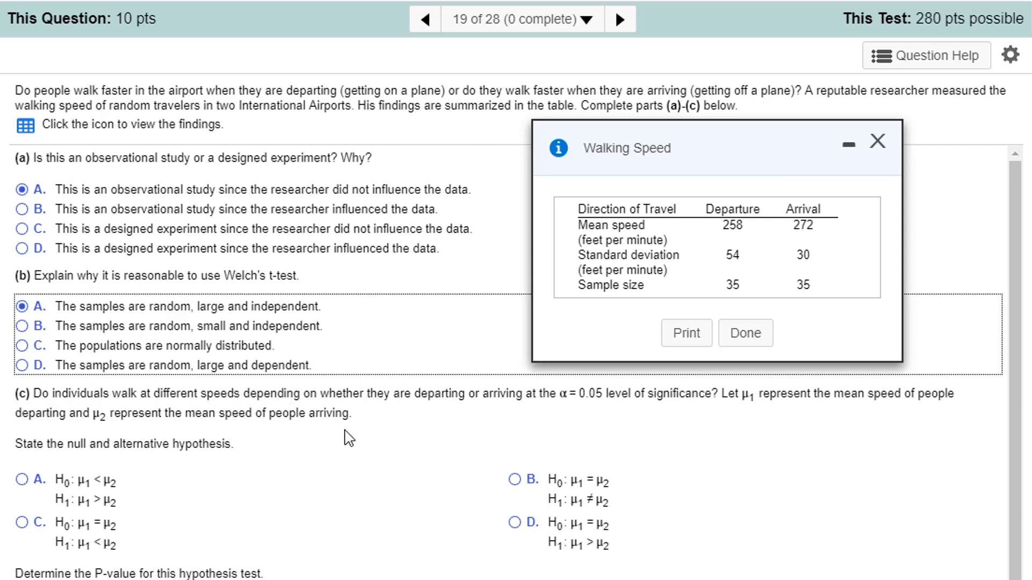
{"action": "left_click", "coordinate": [514, 480]}
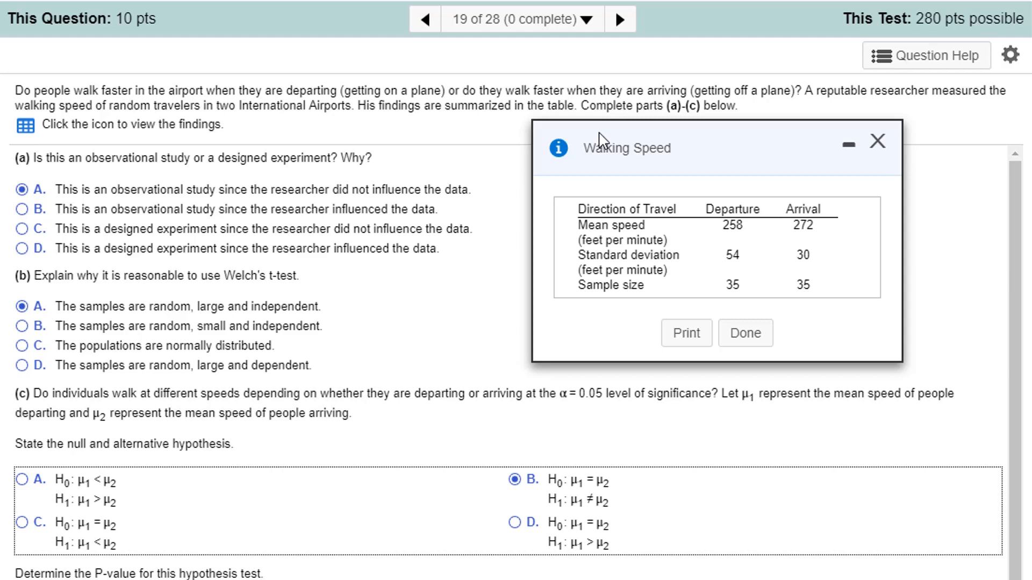
Step: Move the Walking Speed table aside and start a two-sample T test with summary data in StatCrunch
{"action": "left_click_drag", "start_coordinate": [601, 141], "coordinate": [232, 147]}
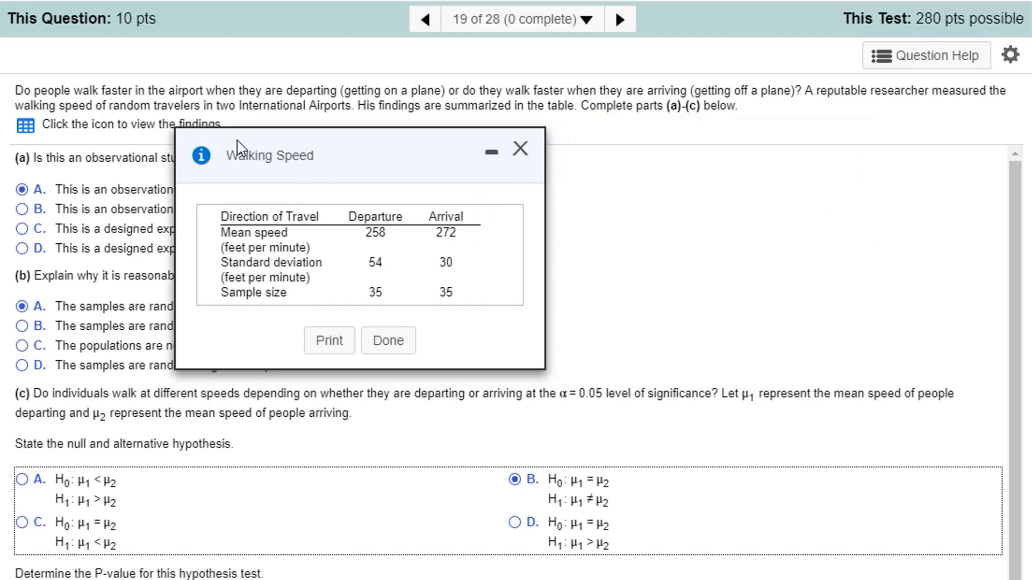
{"action": "left_click", "coordinate": [1029, 91]}
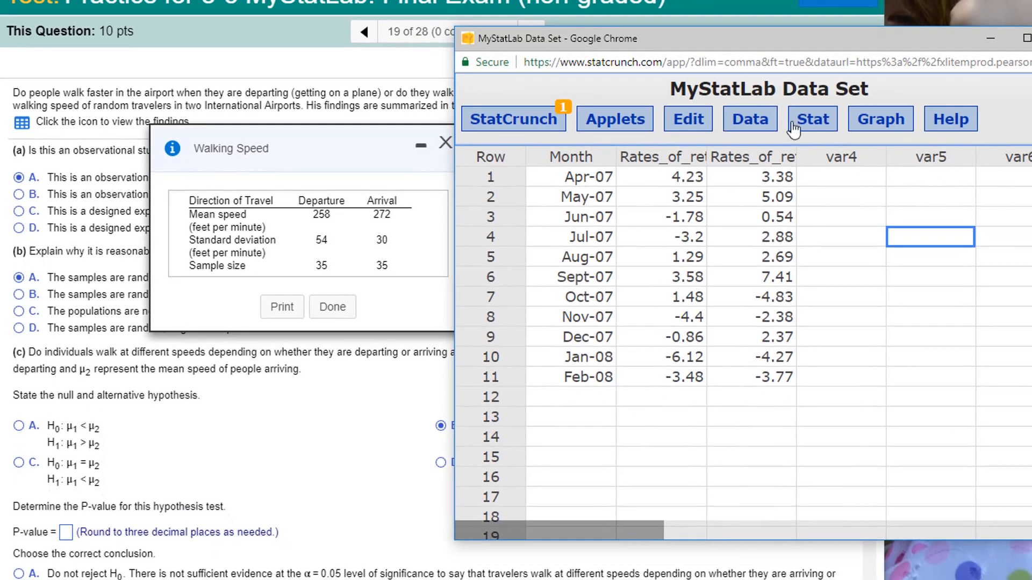
{"action": "left_click", "coordinate": [793, 129]}
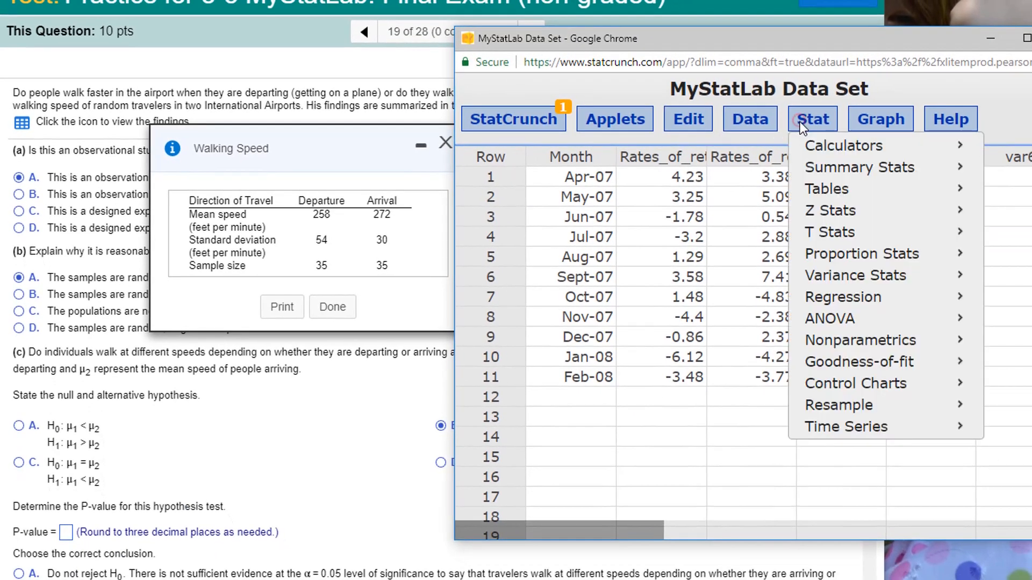
{"action": "mouse_move", "coordinate": [830, 236]}
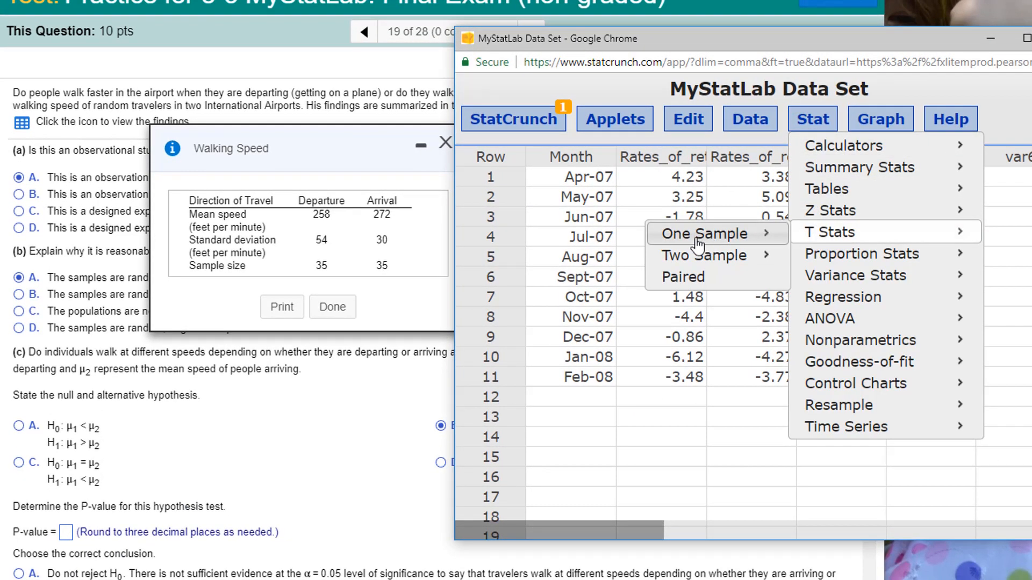
{"action": "mouse_move", "coordinate": [689, 259]}
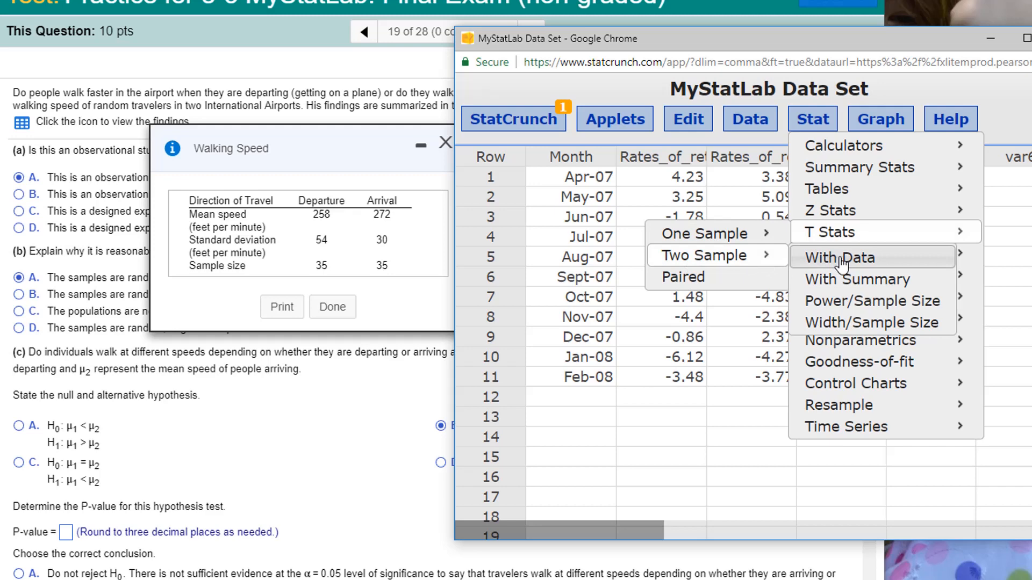
{"action": "left_click", "coordinate": [848, 280]}
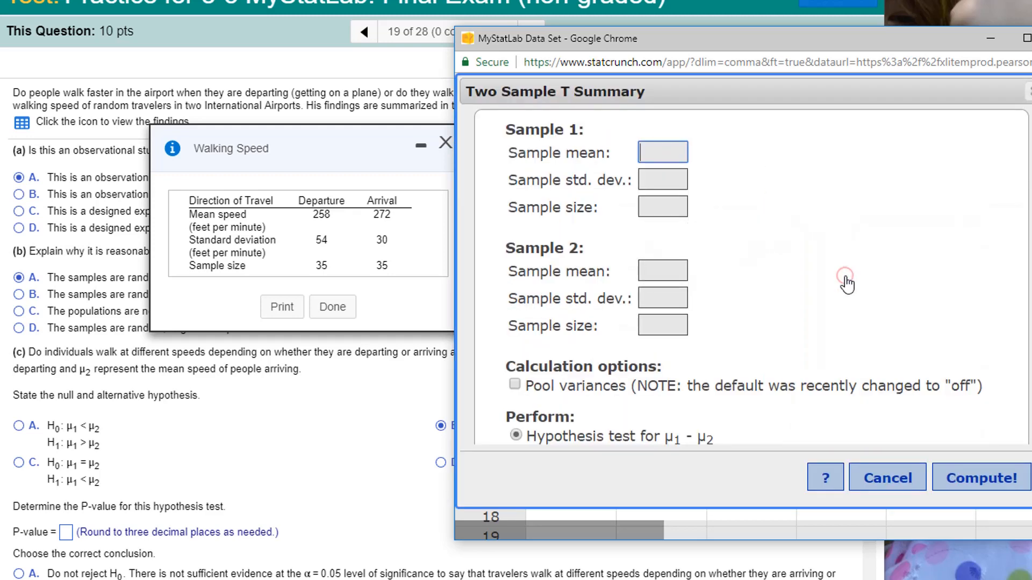
Step: Enter the departure data as sample 1: mean 258, standard deviation 54 and sample size 35
{"action": "type", "text": "258"}
{"action": "key", "text": "Tab"}
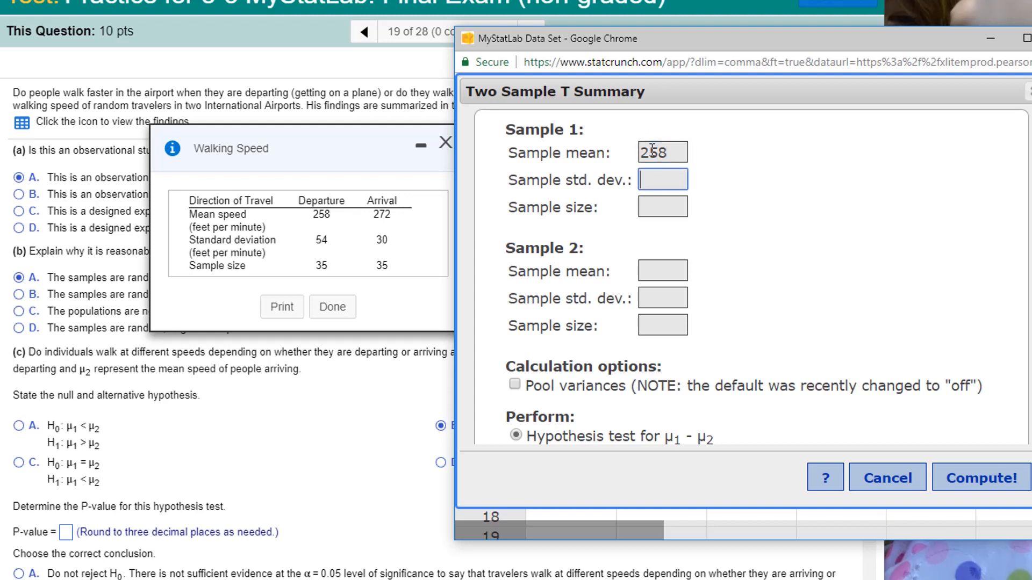
{"action": "type", "text": "54"}
{"action": "key", "text": "Tab"}
{"action": "type", "text": "35"}
{"action": "key", "text": "Tab"}
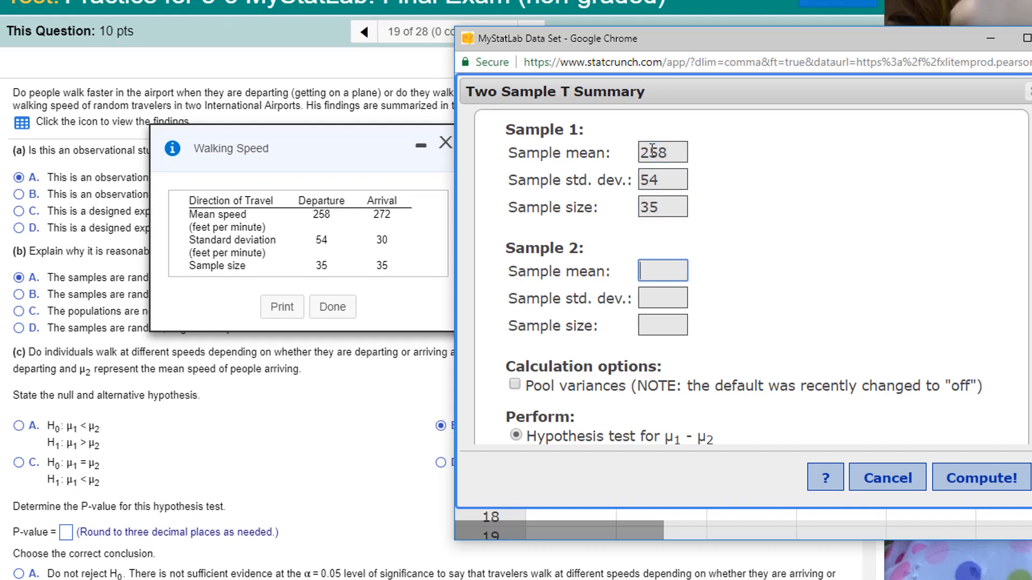
Step: Enter the arrival data as sample 2 with mean 272, standard deviation 30 and size 35, and compute the ≠ hypothesis test
{"action": "type", "text": "272"}
{"action": "key", "text": "Tab"}
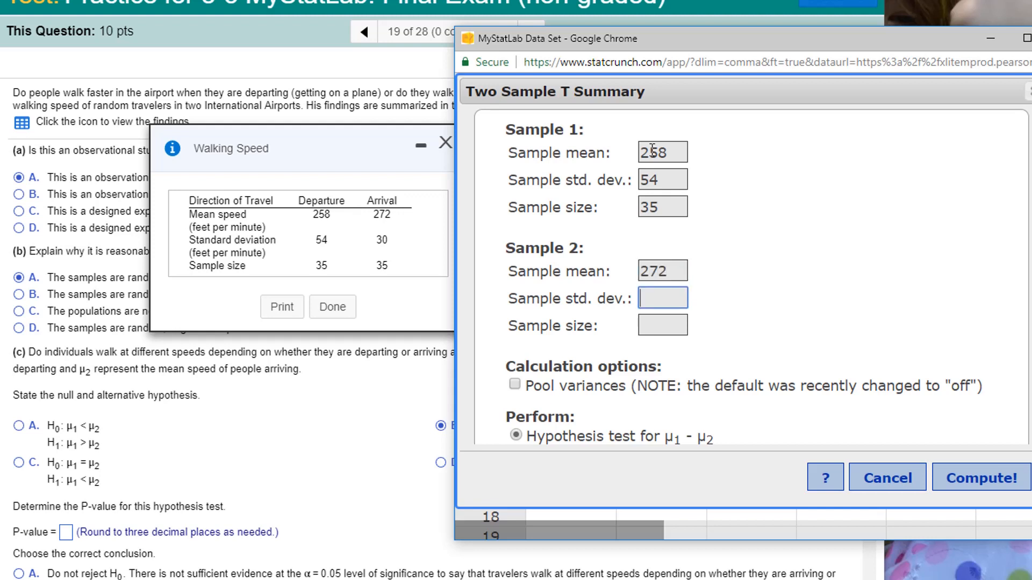
{"action": "type", "text": "30"}
{"action": "key", "text": "Tab"}
{"action": "type", "text": "35"}
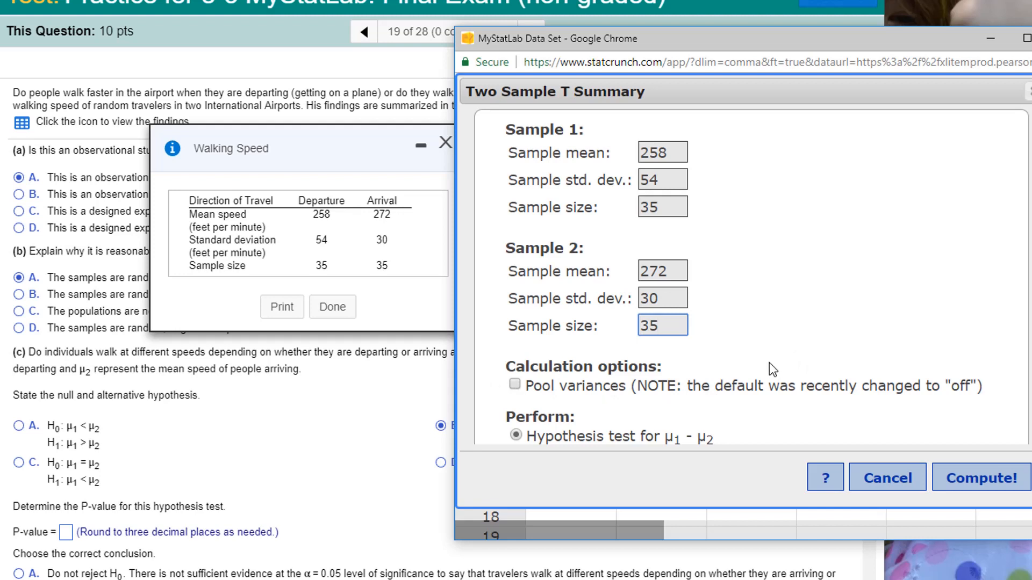
{"action": "scroll", "coordinate": [769, 362], "scroll_direction": "down", "scroll_amount": 1}
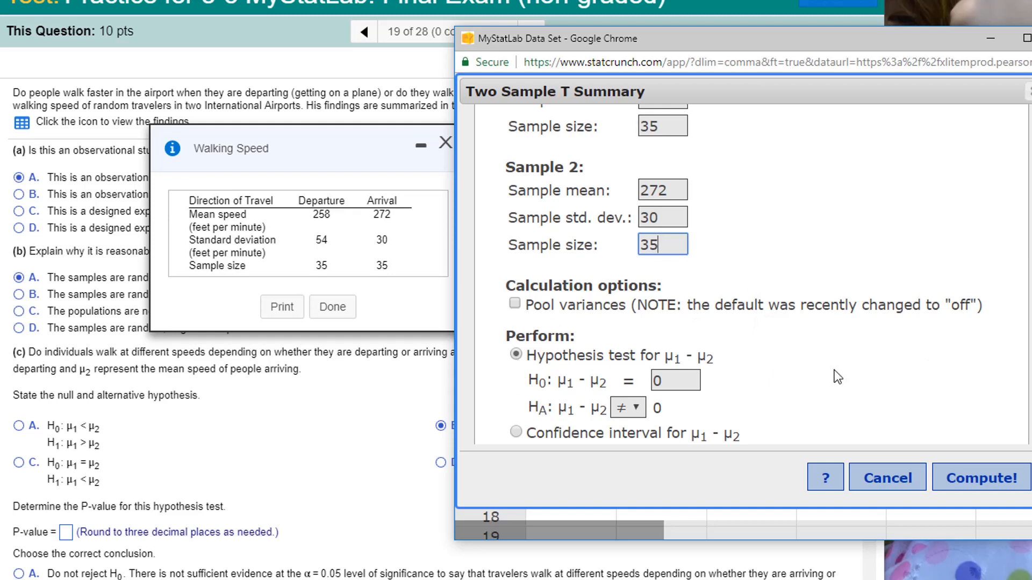
{"action": "left_click", "coordinate": [980, 480]}
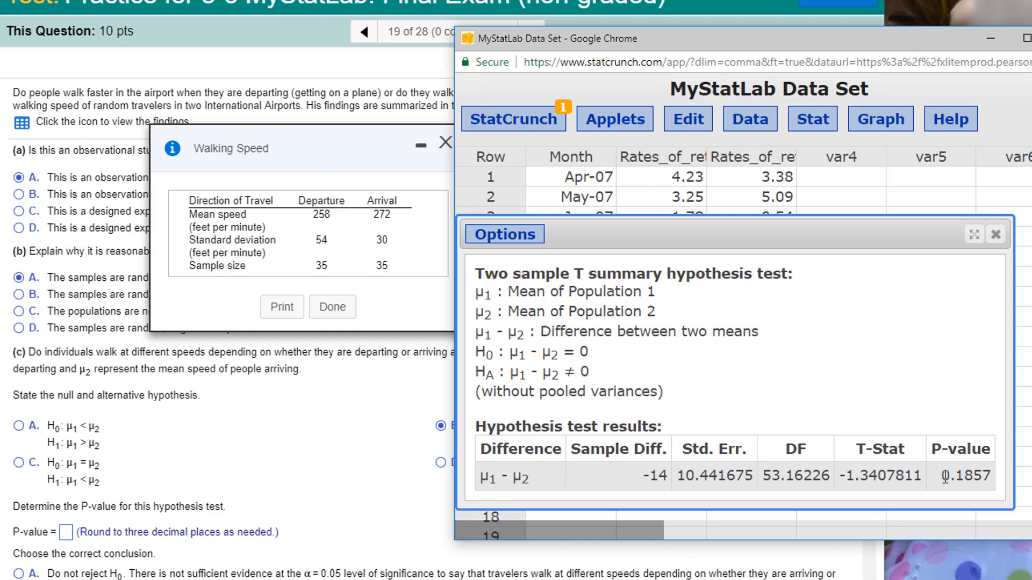
Step: Enter .186 as the P-value of the walking speed test, rounded to three decimal places
{"action": "left_click_drag", "start_coordinate": [944, 477], "coordinate": [973, 476]}
{"action": "left_click", "coordinate": [65, 533]}
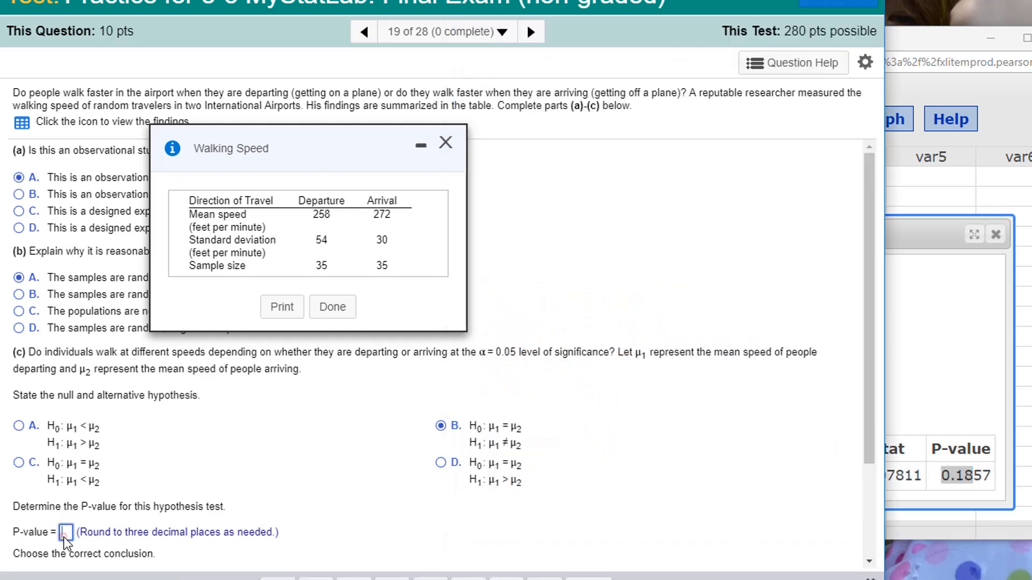
{"action": "type", "text": ".185"}
{"action": "key", "text": "BackSpace"}
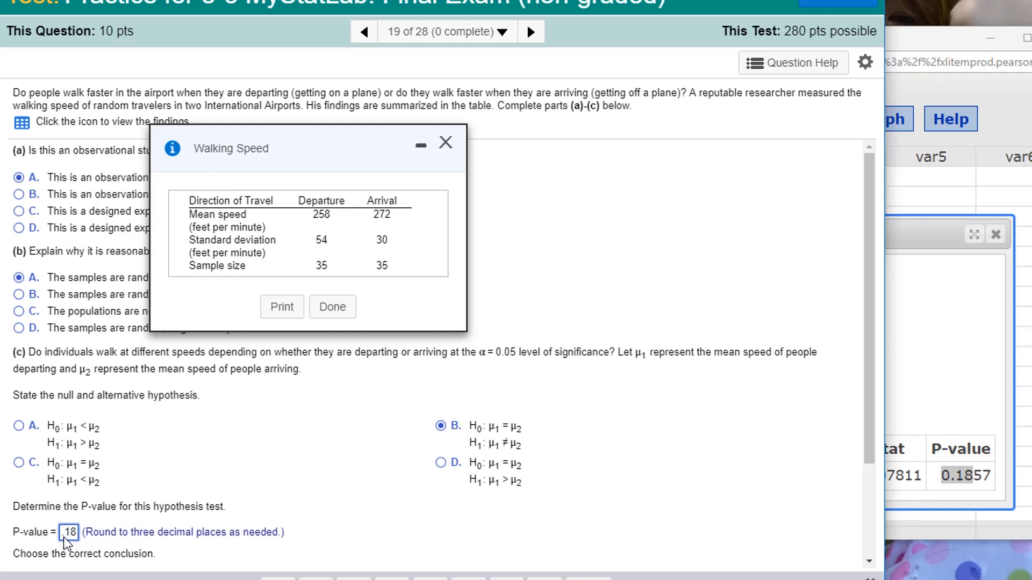
{"action": "type", "text": "6"}
Step: Choose conclusion A, do not reject H0 with insufficient evidence of different walking speeds, and close the Walking Speed table
{"action": "scroll", "coordinate": [220, 530], "scroll_direction": "down", "scroll_amount": 2}
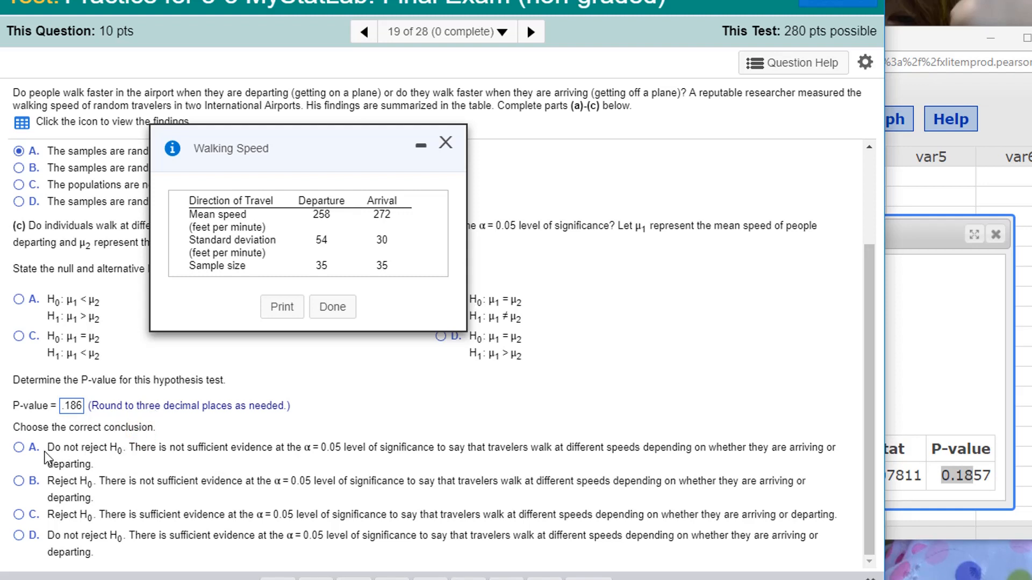
{"action": "left_click", "coordinate": [21, 449]}
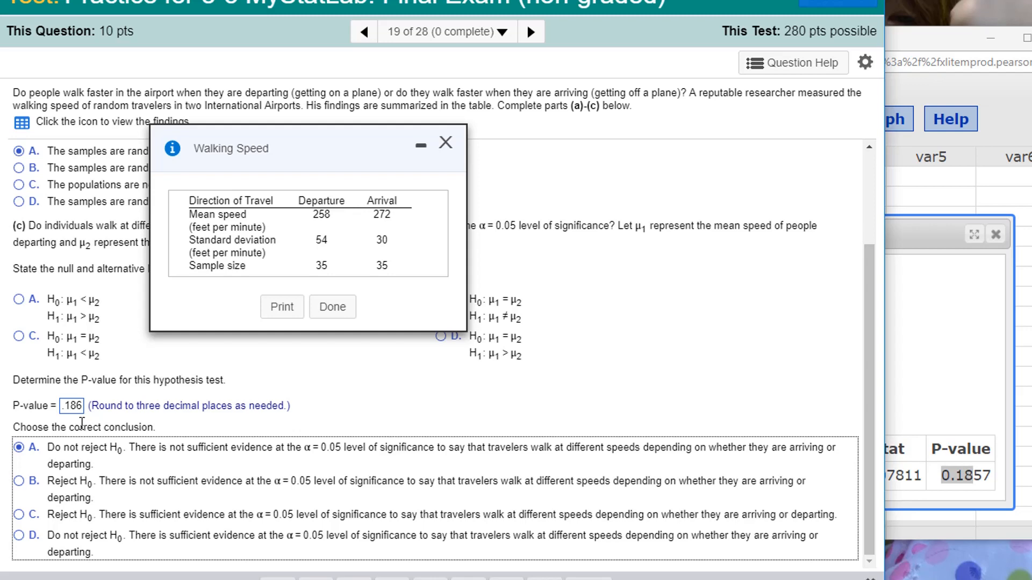
{"action": "left_click", "coordinate": [331, 315]}
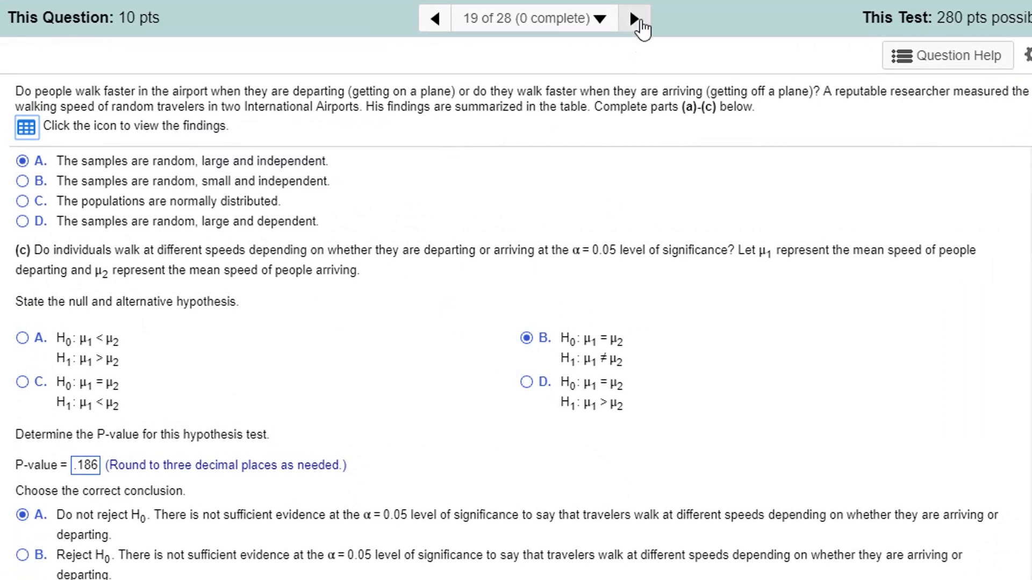
Step: Go to question 20 and open its x and y data set in StatCrunch
{"action": "left_click", "coordinate": [636, 19]}
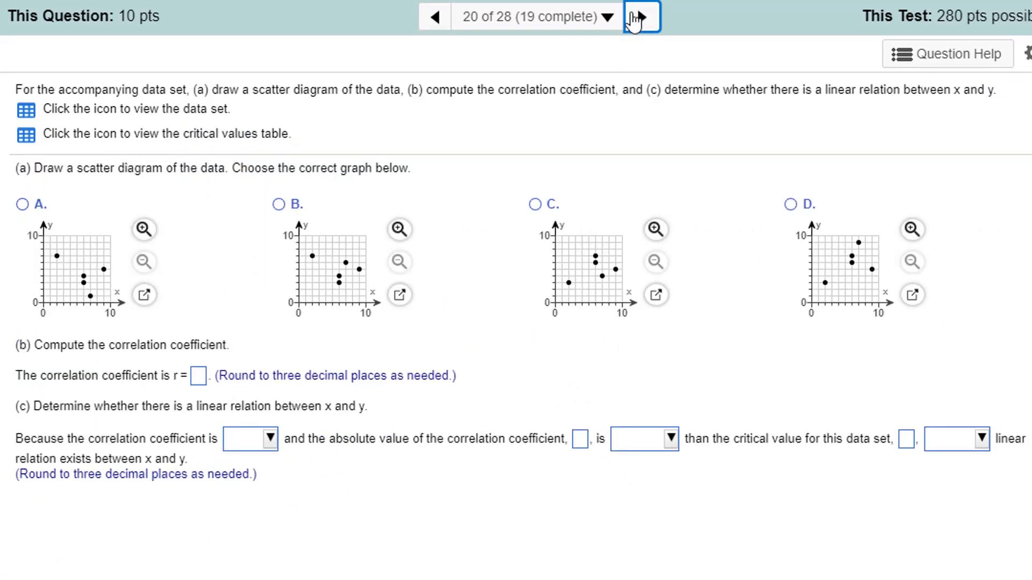
{"action": "left_click", "coordinate": [28, 111]}
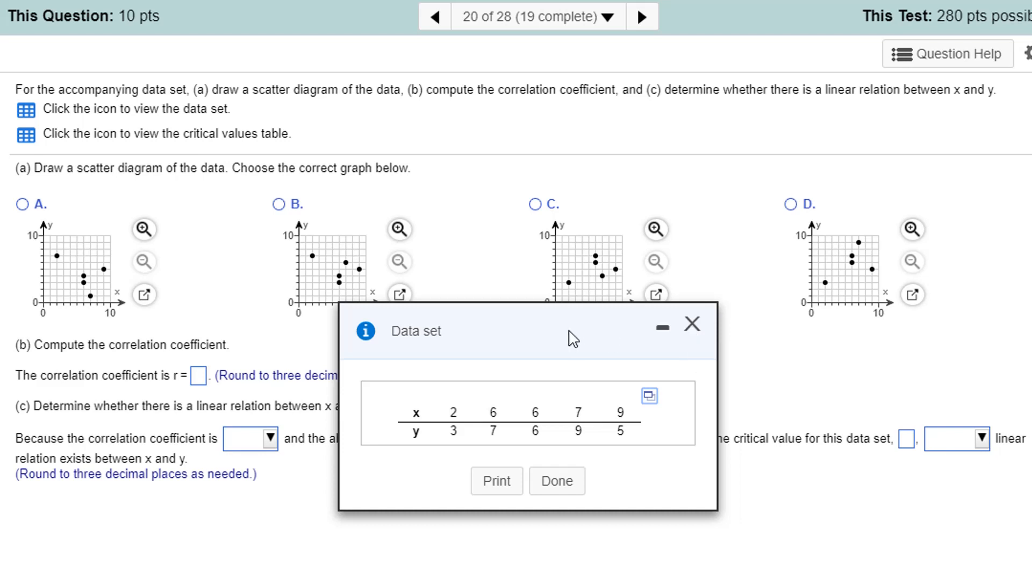
{"action": "left_click", "coordinate": [644, 396]}
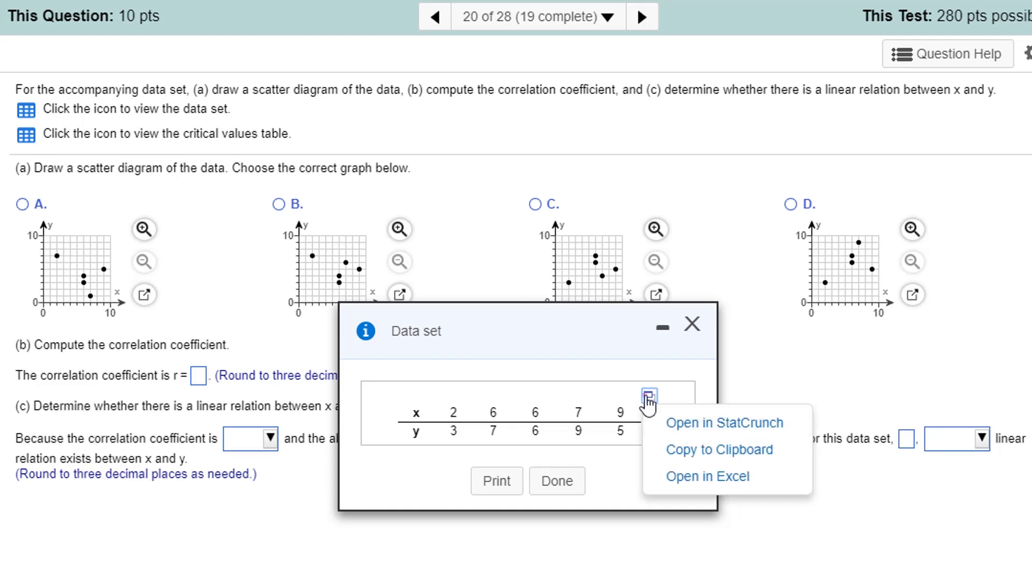
{"action": "left_click", "coordinate": [679, 425]}
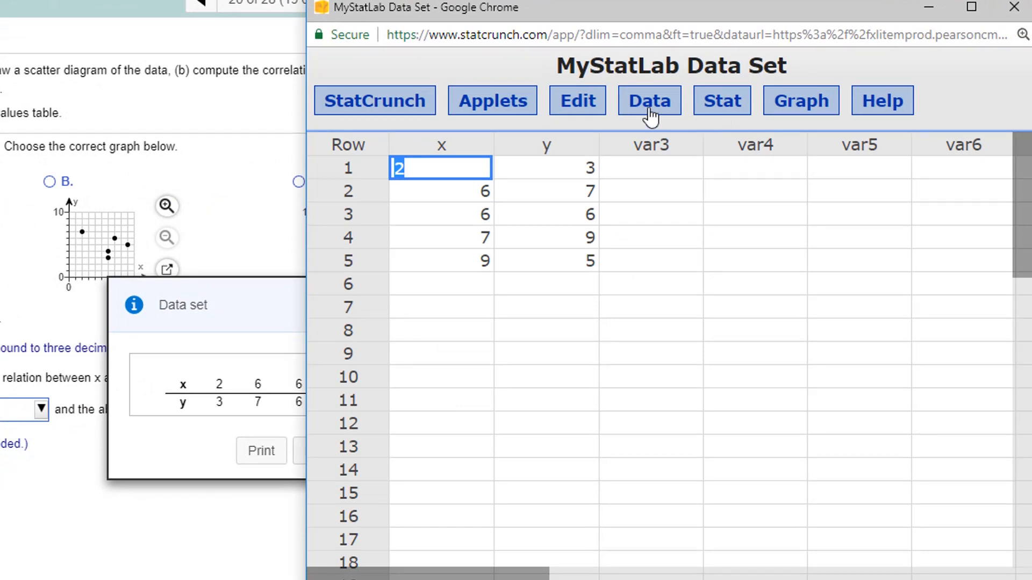
Step: Create a scatter plot with x as the X variable and y as the Y variable, and reposition its window
{"action": "left_click", "coordinate": [813, 112]}
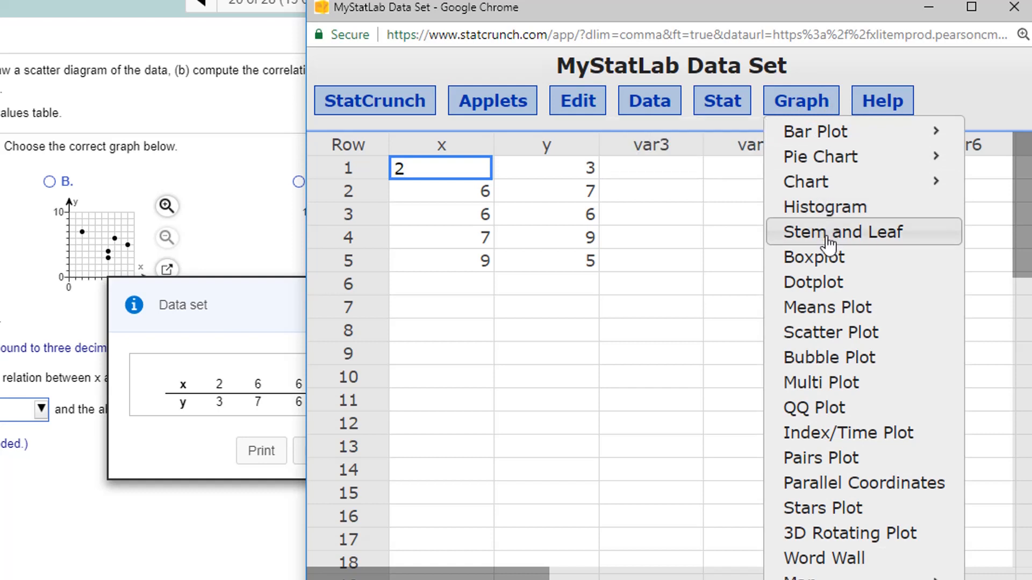
{"action": "left_click", "coordinate": [826, 336]}
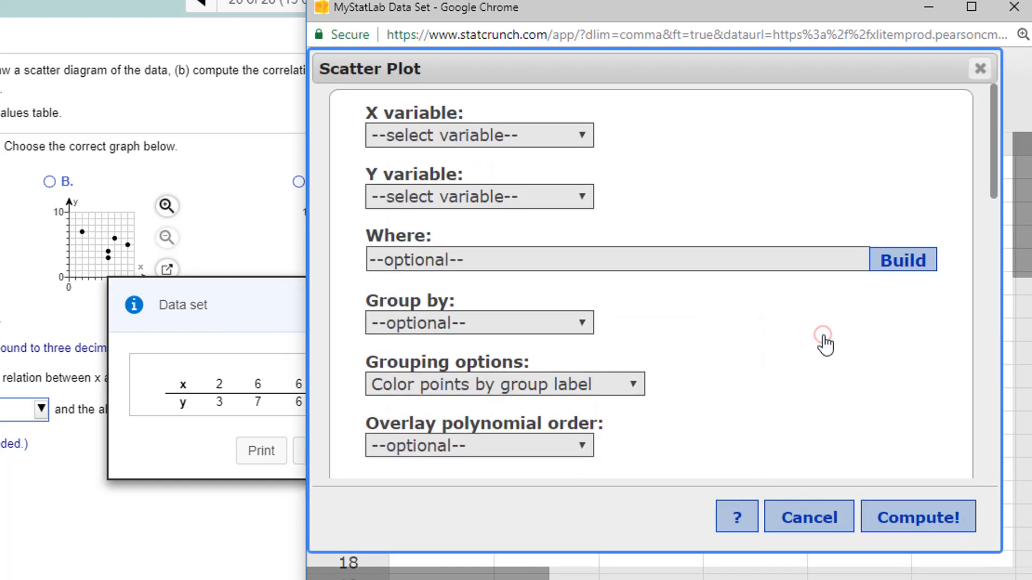
{"action": "left_click", "coordinate": [400, 141]}
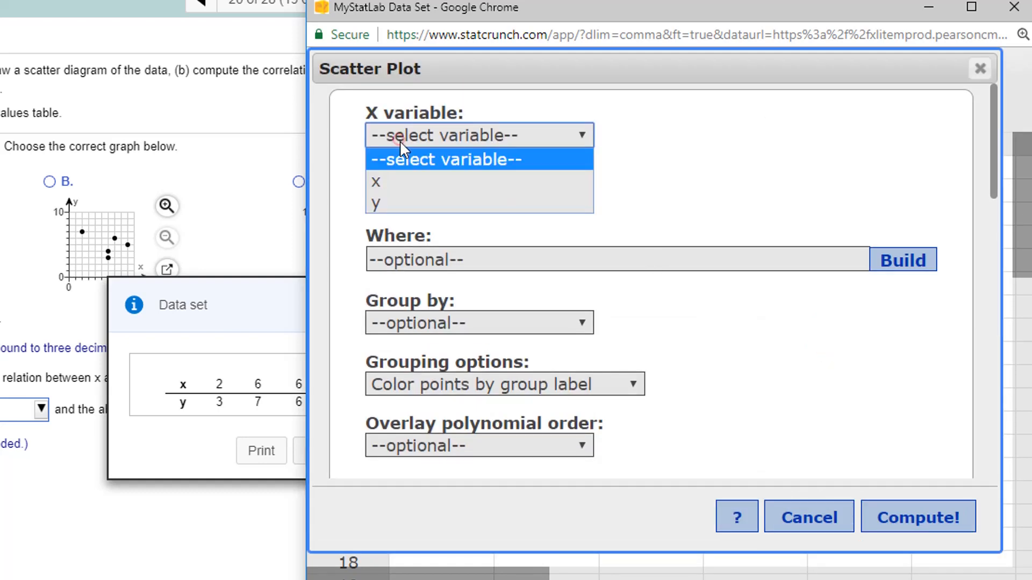
{"action": "left_click", "coordinate": [399, 179]}
{"action": "left_click", "coordinate": [401, 189]}
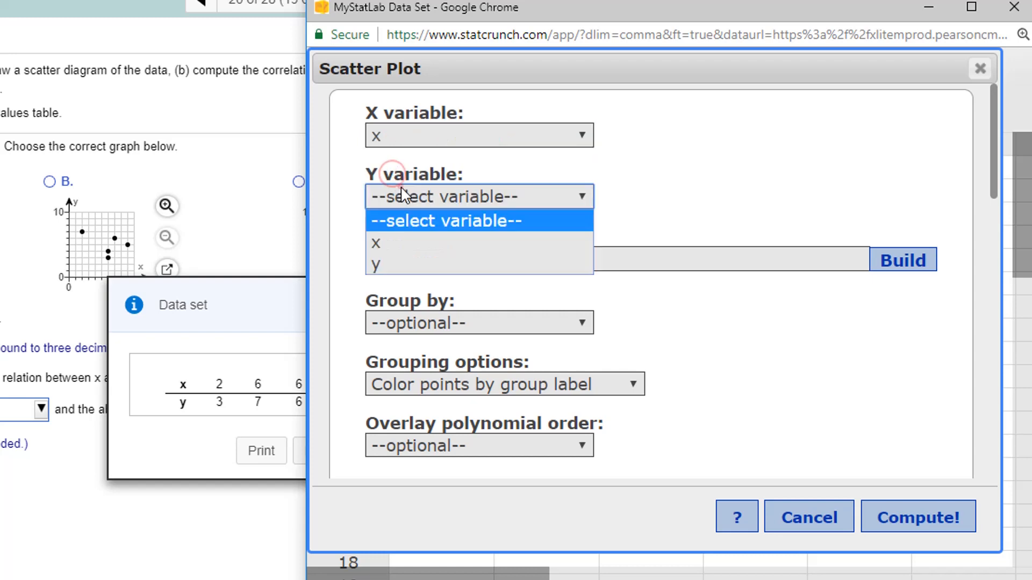
{"action": "left_click", "coordinate": [388, 261]}
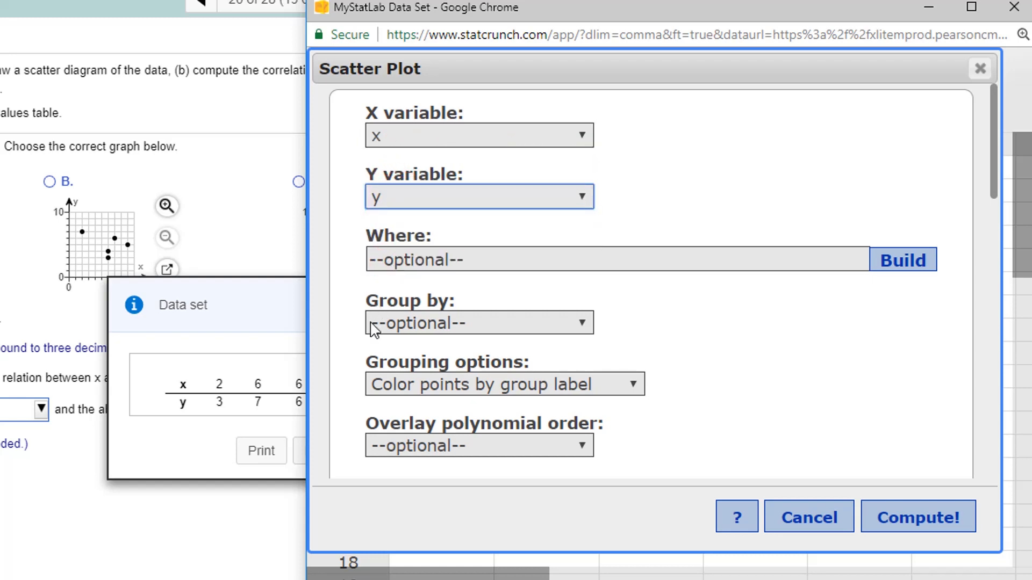
{"action": "left_click", "coordinate": [912, 529]}
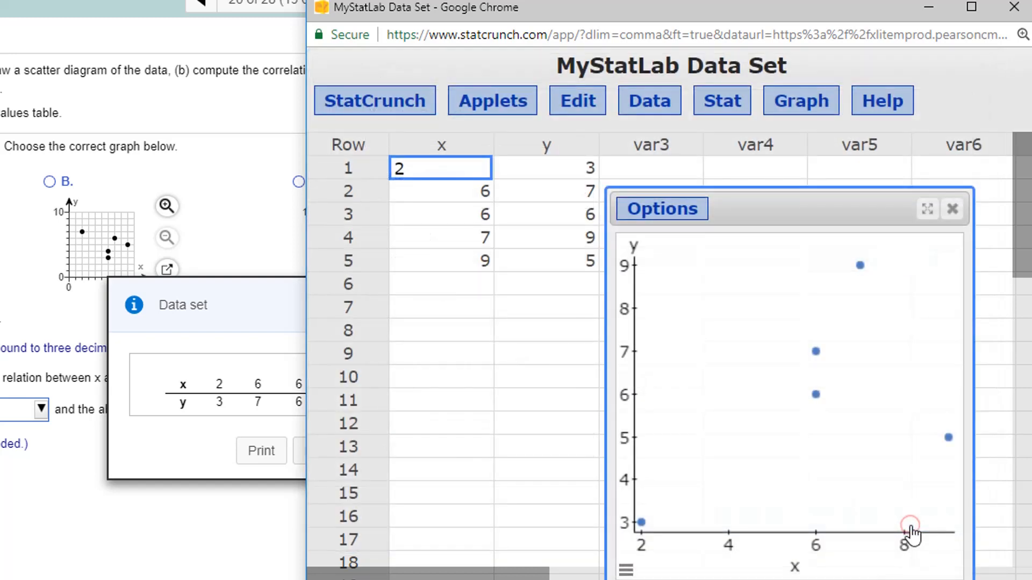
{"action": "left_click_drag", "start_coordinate": [757, 213], "coordinate": [707, 186]}
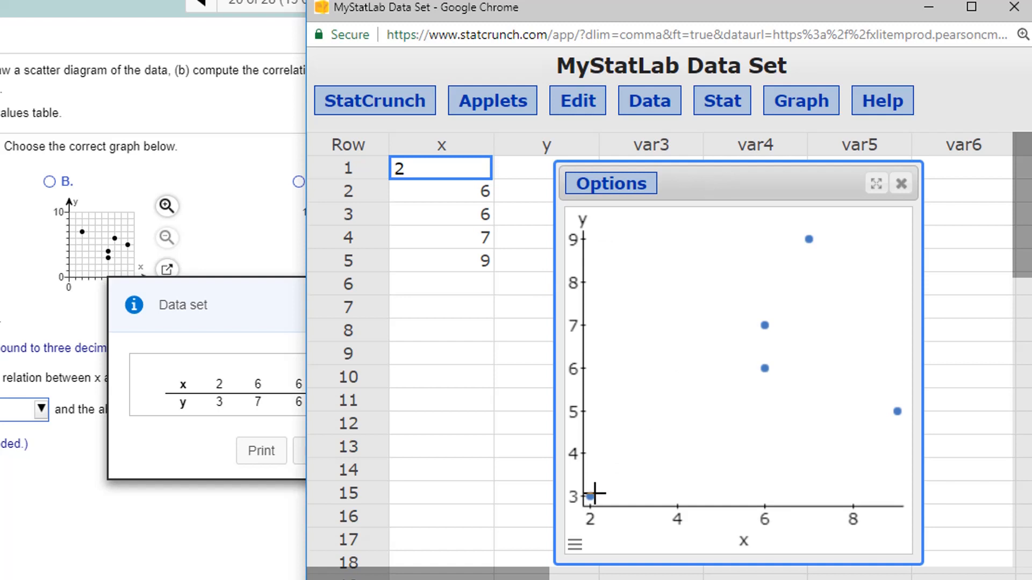
Step: Close the Data set table in the test and return to the StatCrunch scatter plot
{"action": "left_click", "coordinate": [99, 568]}
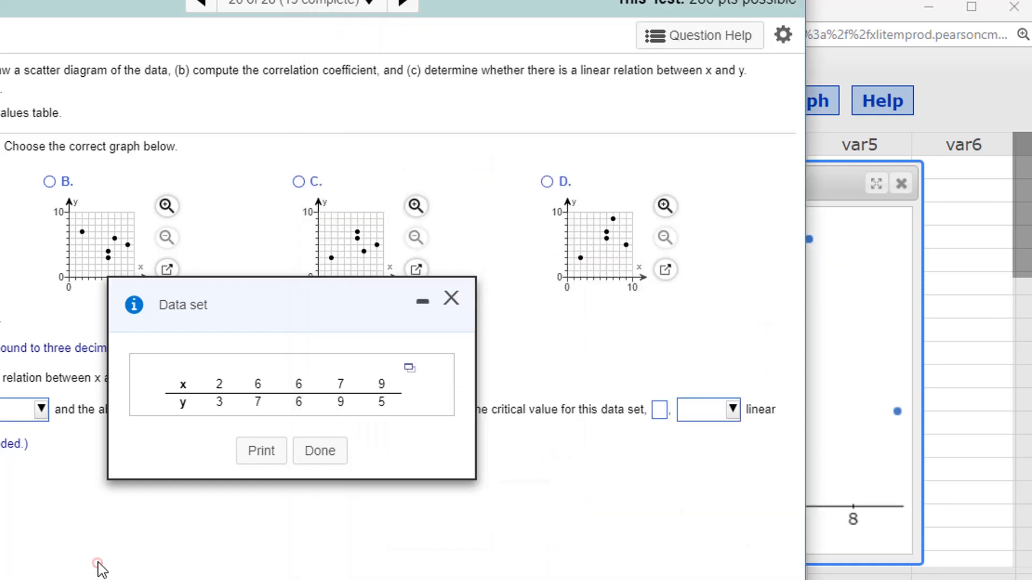
{"action": "left_click", "coordinate": [451, 299]}
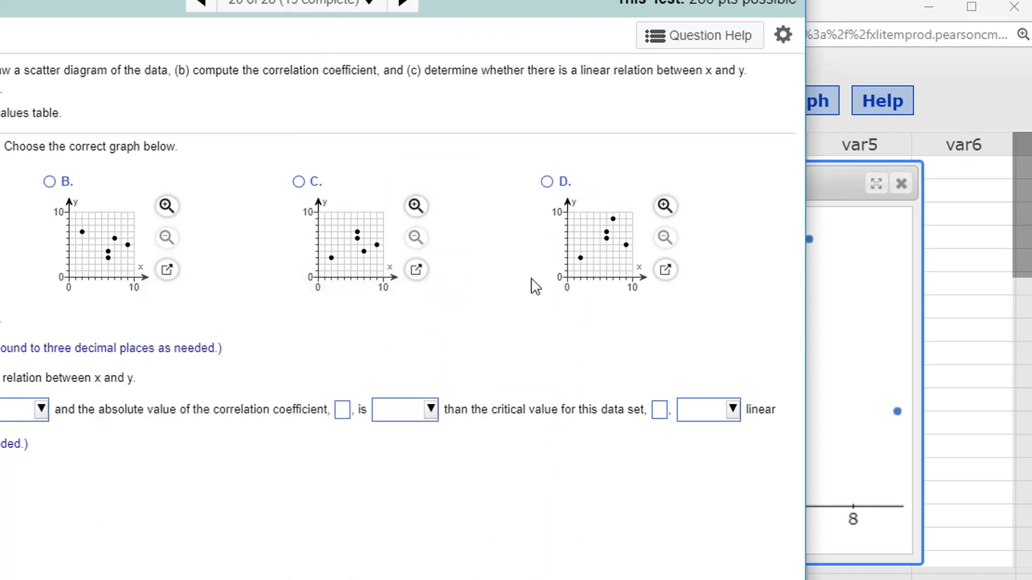
{"action": "left_click", "coordinate": [819, 194]}
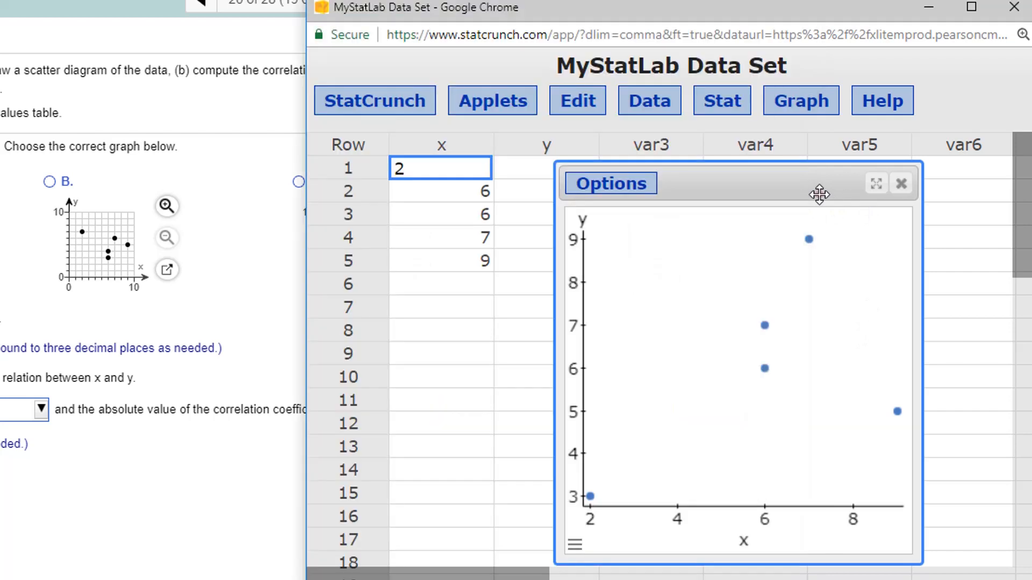
{"action": "left_click", "coordinate": [578, 184]}
{"action": "left_click", "coordinate": [590, 213]}
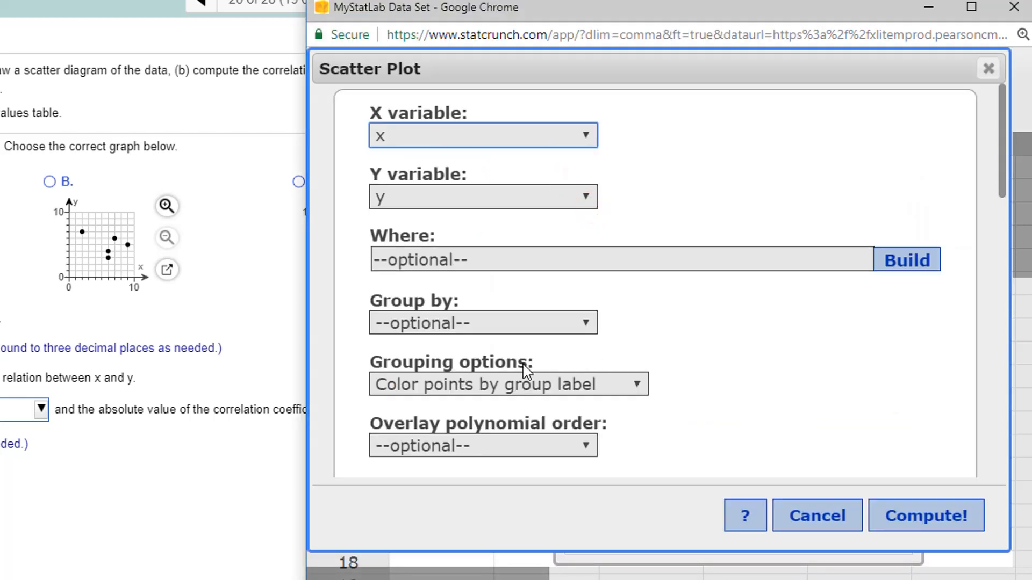
{"action": "left_click", "coordinate": [990, 70]}
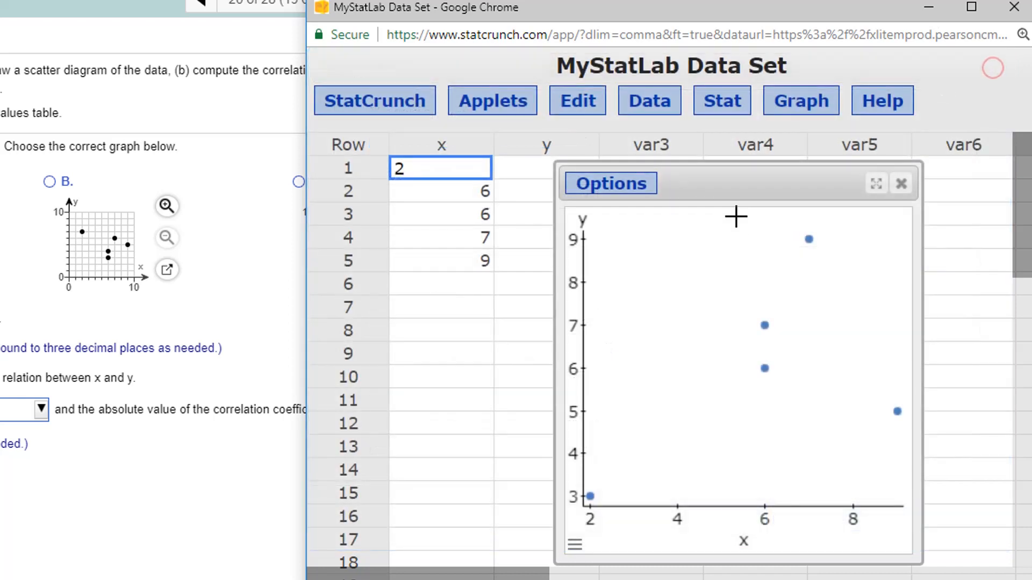
Step: Set the scatter plot's X-axis to run from a minimum of 0 to a maximum of 10
{"action": "left_click", "coordinate": [575, 545]}
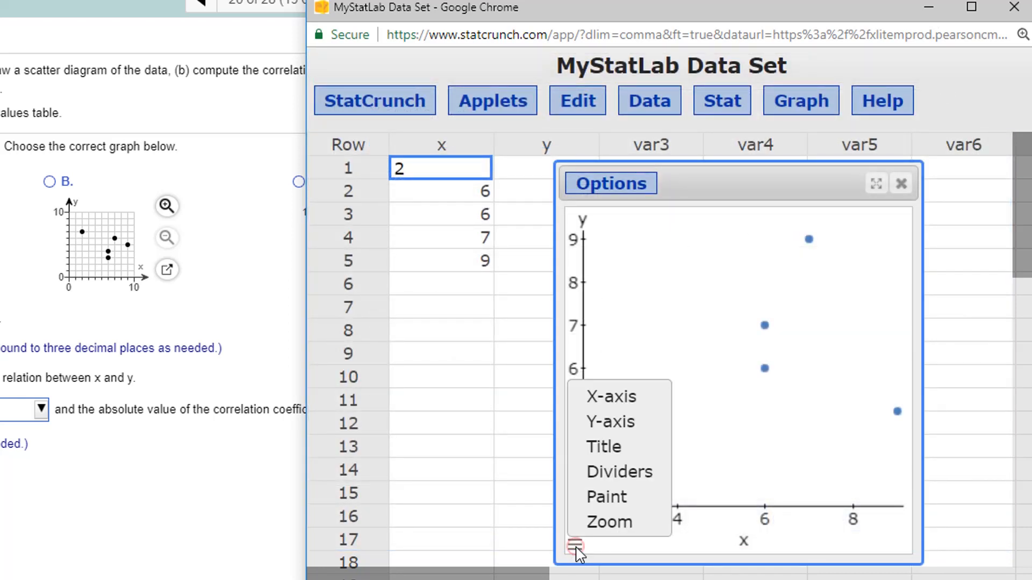
{"action": "left_click", "coordinate": [605, 399]}
{"action": "left_click_drag", "start_coordinate": [399, 166], "coordinate": [351, 167]}
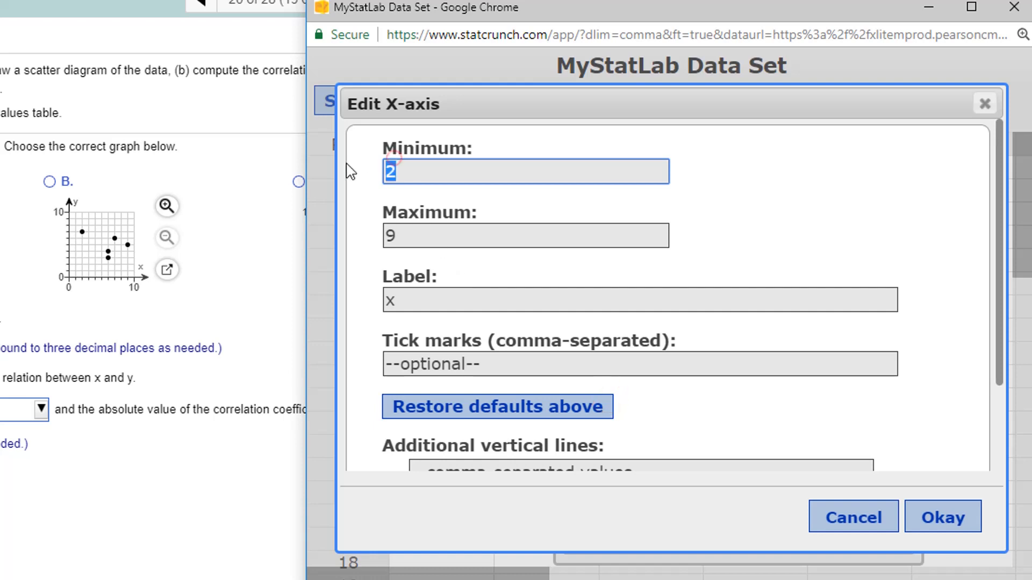
{"action": "type", "text": "0"}
{"action": "key", "text": "Tab"}
{"action": "type", "text": "10"}
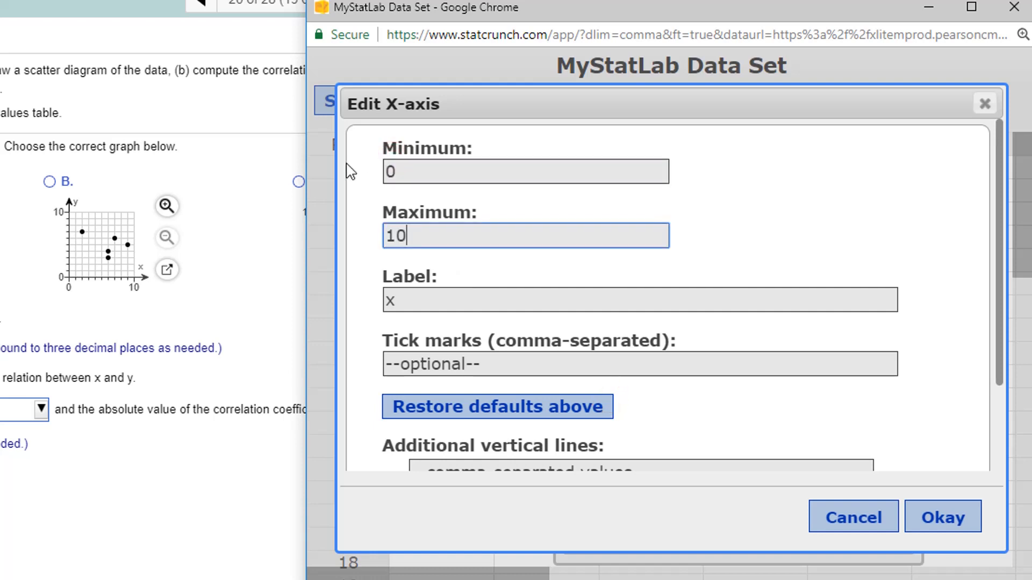
{"action": "left_click", "coordinate": [935, 524]}
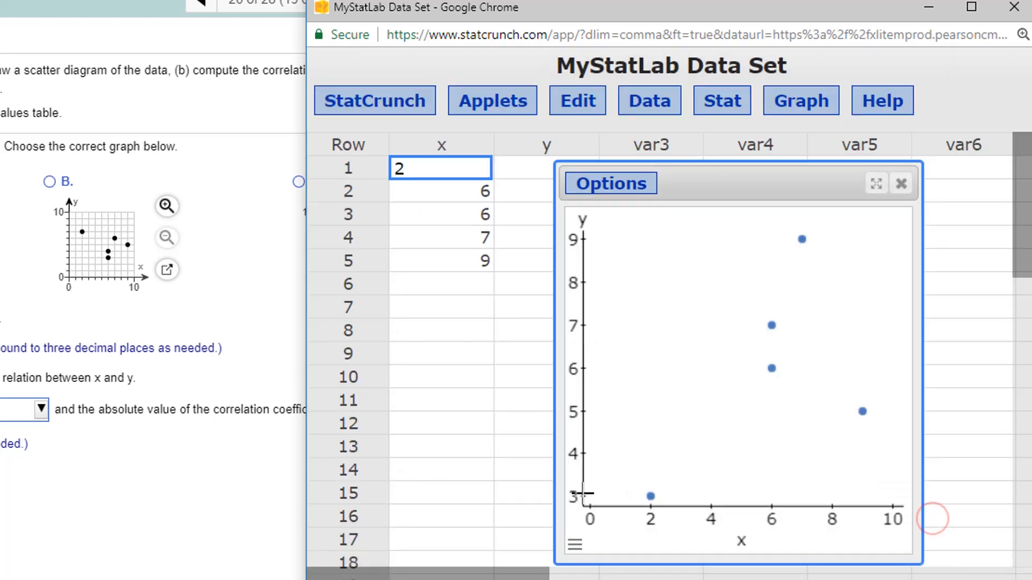
Step: Set the scatter plot's Y-axis to run from a minimum of 0 to a maximum of 10
{"action": "left_click", "coordinate": [575, 544]}
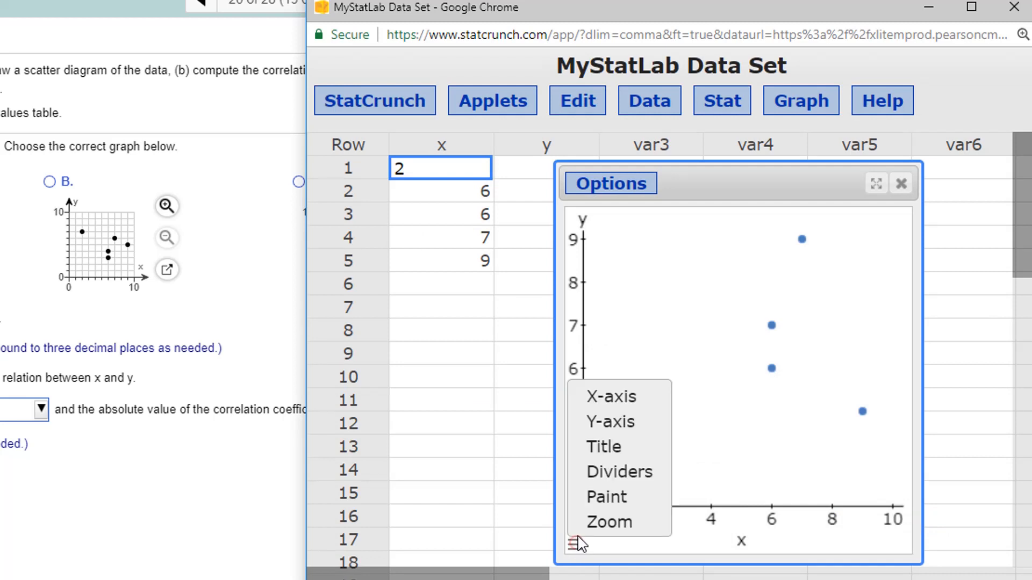
{"action": "left_click", "coordinate": [601, 421]}
{"action": "left_click", "coordinate": [410, 167]}
{"action": "left_click_drag", "start_coordinate": [410, 167], "coordinate": [361, 191]}
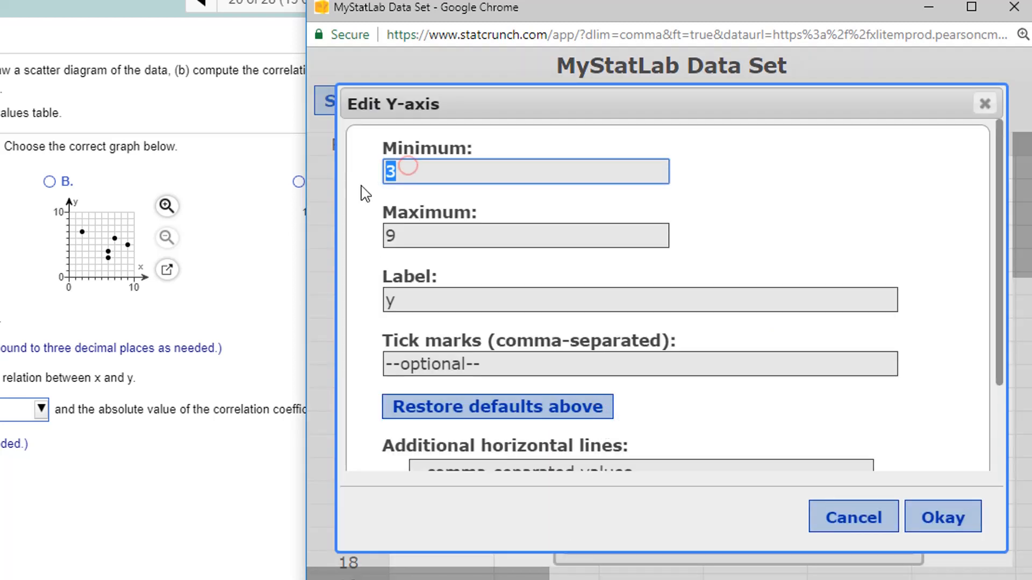
{"action": "type", "text": "0"}
{"action": "key", "text": "Tab"}
{"action": "type", "text": "10"}
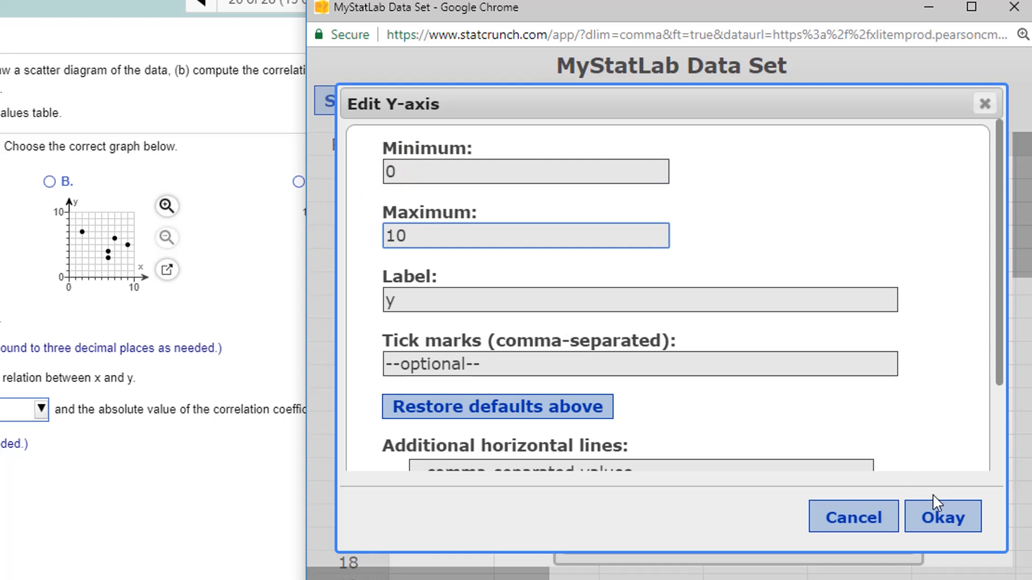
{"action": "left_click", "coordinate": [938, 518]}
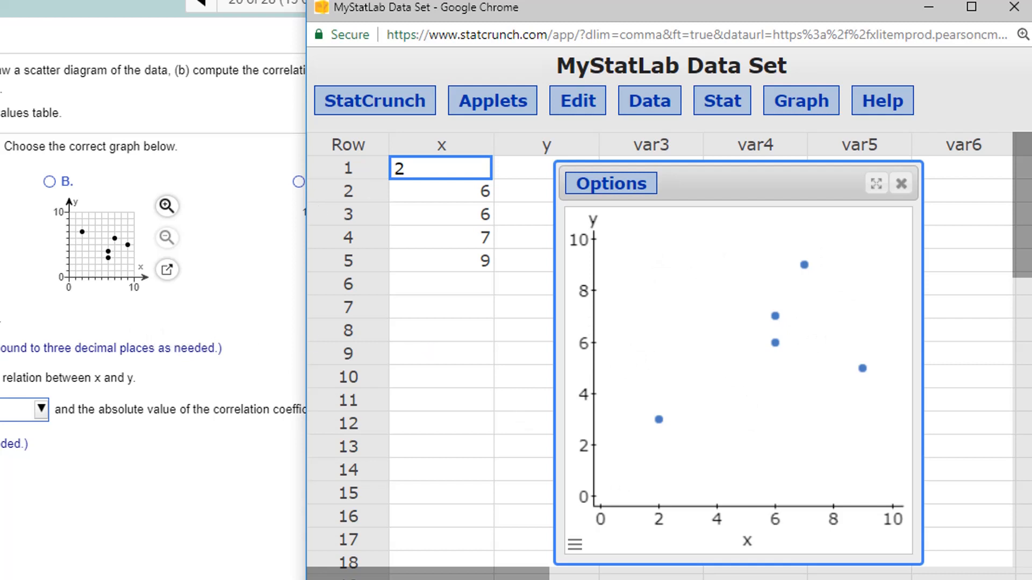
Step: Place the StatCrunch window beside the test's answer graphs and choose scatter diagram D for part (a)
{"action": "left_click_drag", "start_coordinate": [570, 11], "coordinate": [774, 26]}
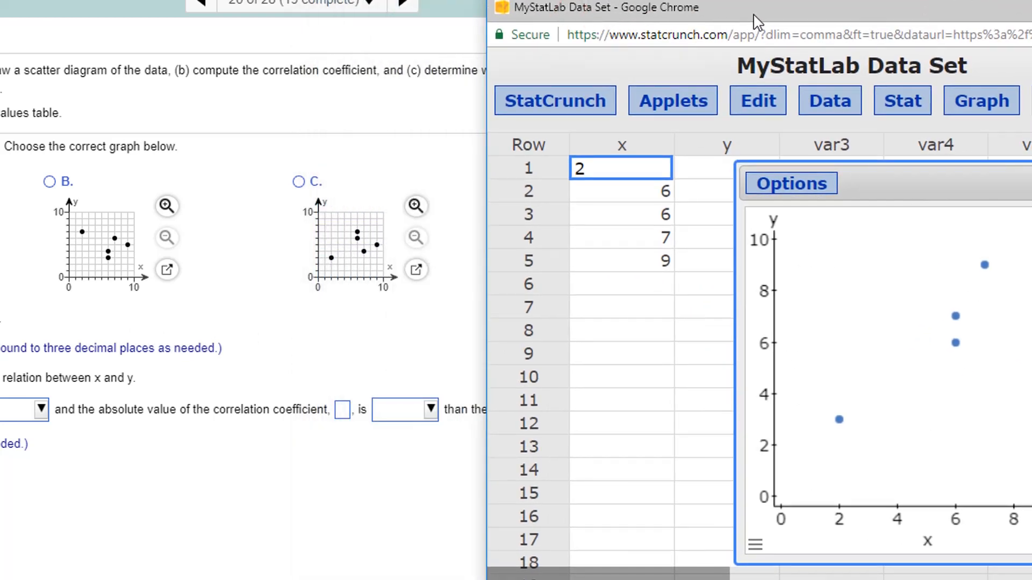
{"action": "left_click_drag", "start_coordinate": [903, 198], "coordinate": [677, 195]}
{"action": "left_click", "coordinate": [707, 9]}
{"action": "left_click_drag", "start_coordinate": [717, 9], "coordinate": [1023, 0]}
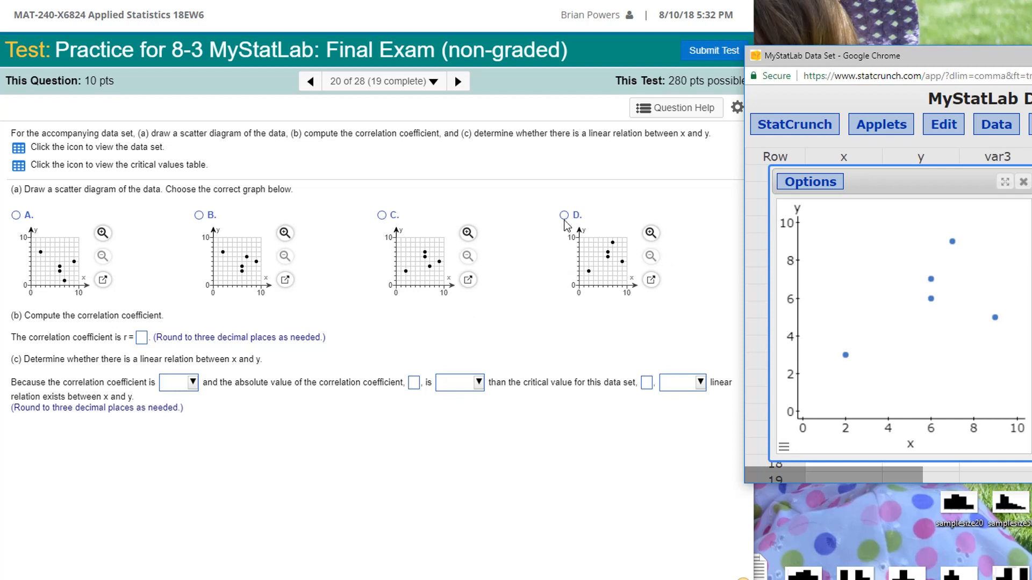
{"action": "left_click", "coordinate": [565, 216]}
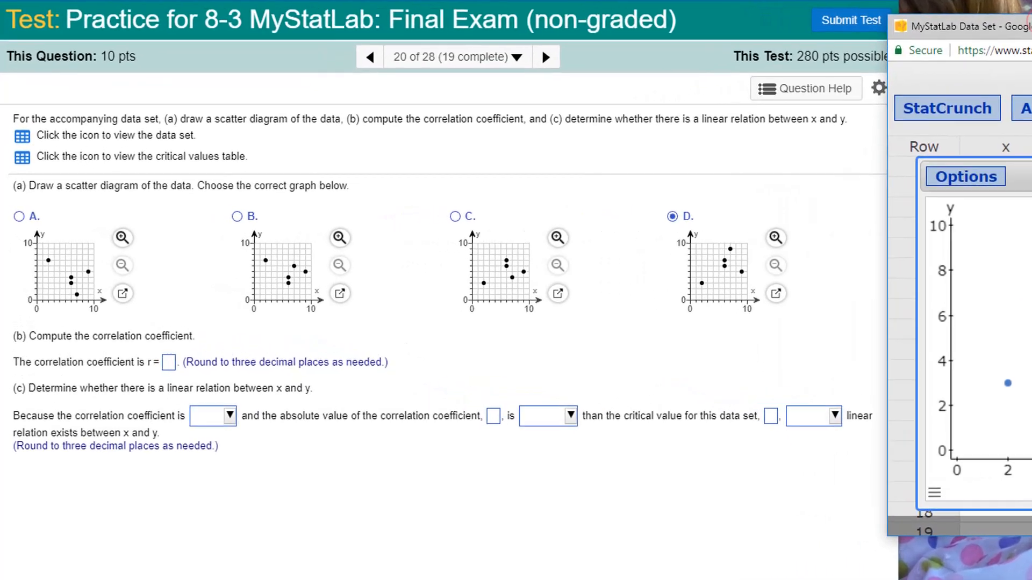
{"action": "left_click_drag", "start_coordinate": [876, 57], "coordinate": [524, 73]}
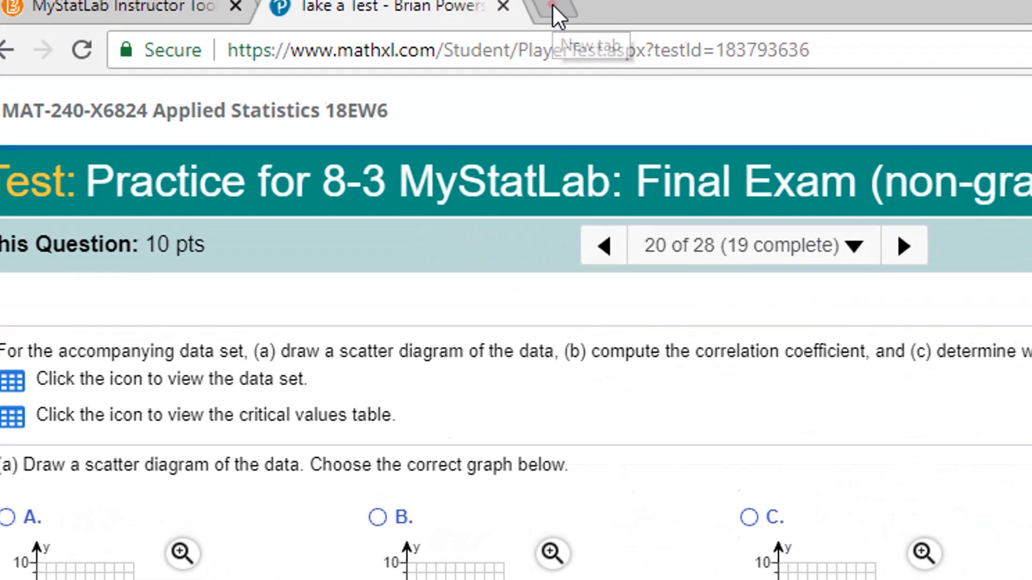
{"action": "left_click", "coordinate": [561, 12]}
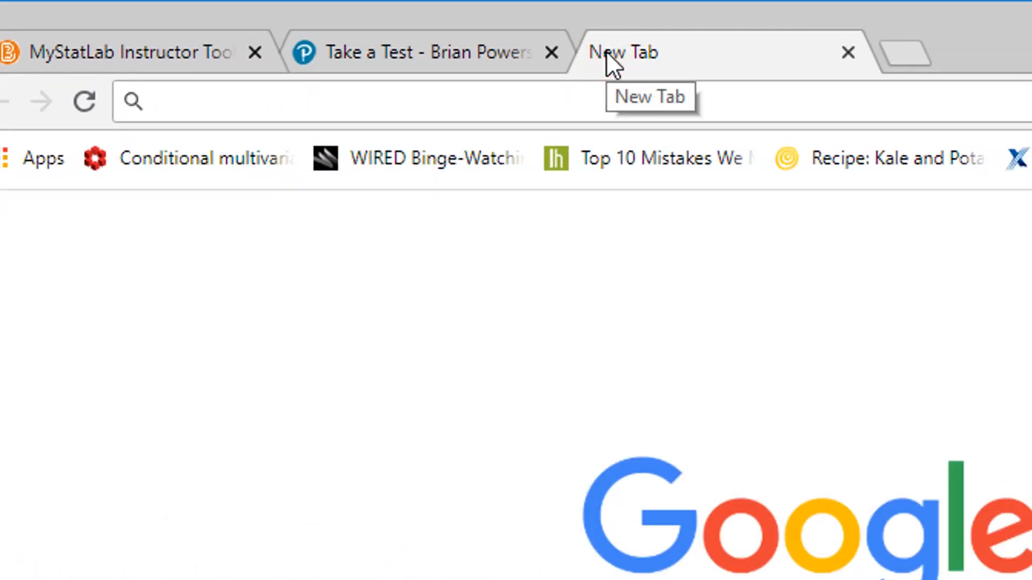
{"action": "type", "text": "stat"}
{"action": "key", "text": "Return"}
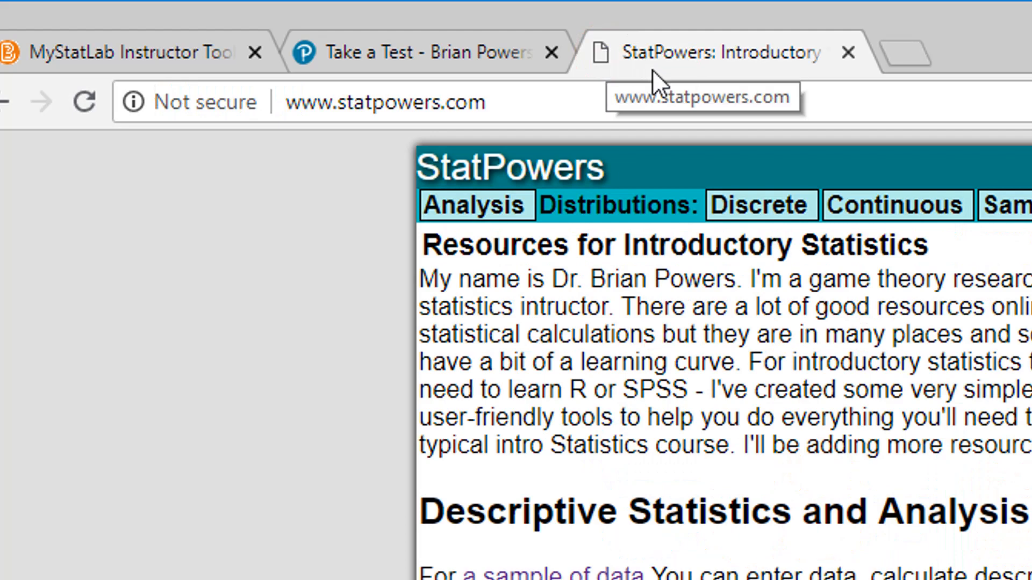
{"action": "mouse_move", "coordinate": [482, 218]}
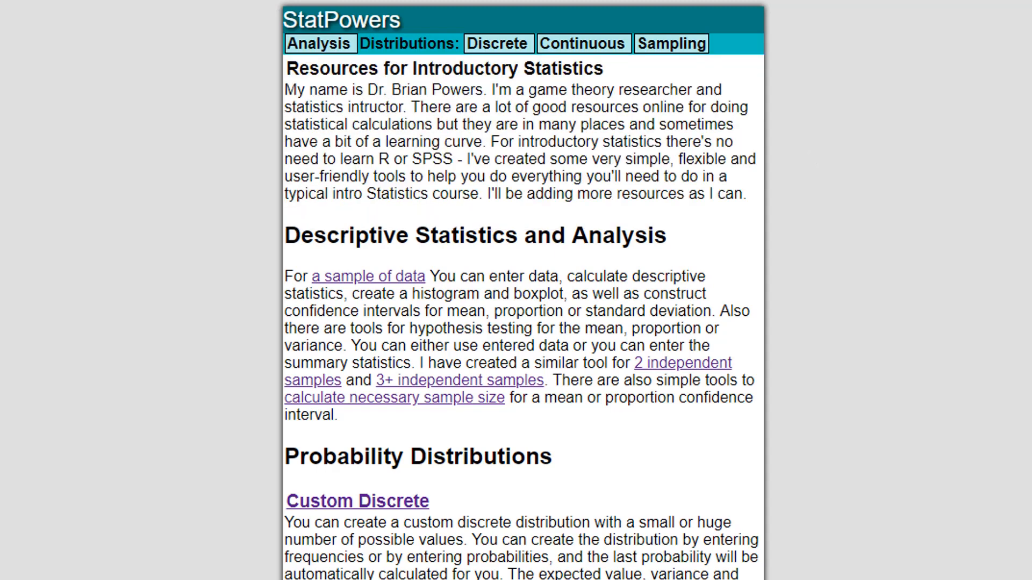
Step: Switch back to StatCrunch, close the scatter plot and copy the five rows of x and y data
{"action": "key", "text": "alt+Tab"}
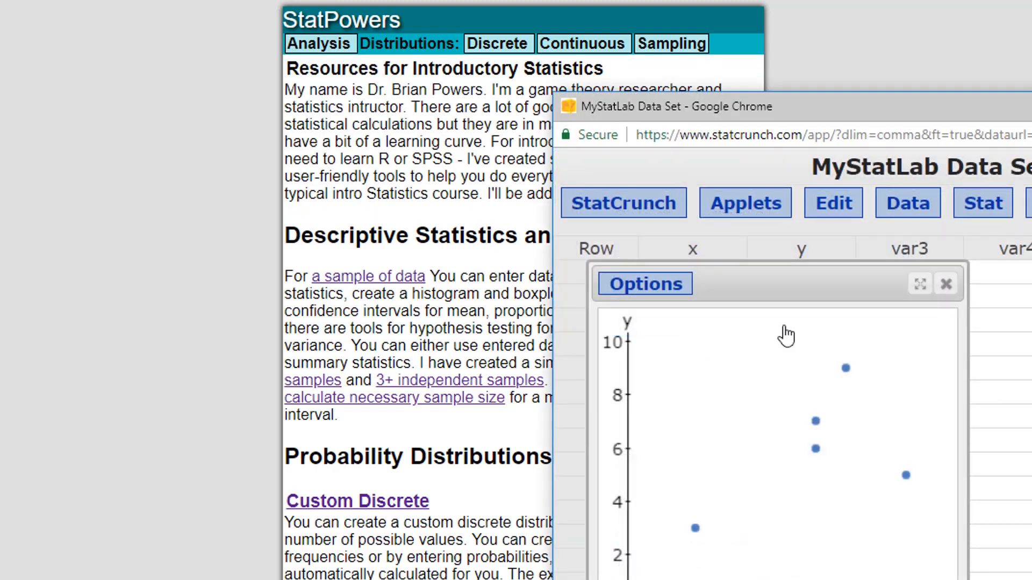
{"action": "left_click", "coordinate": [941, 286]}
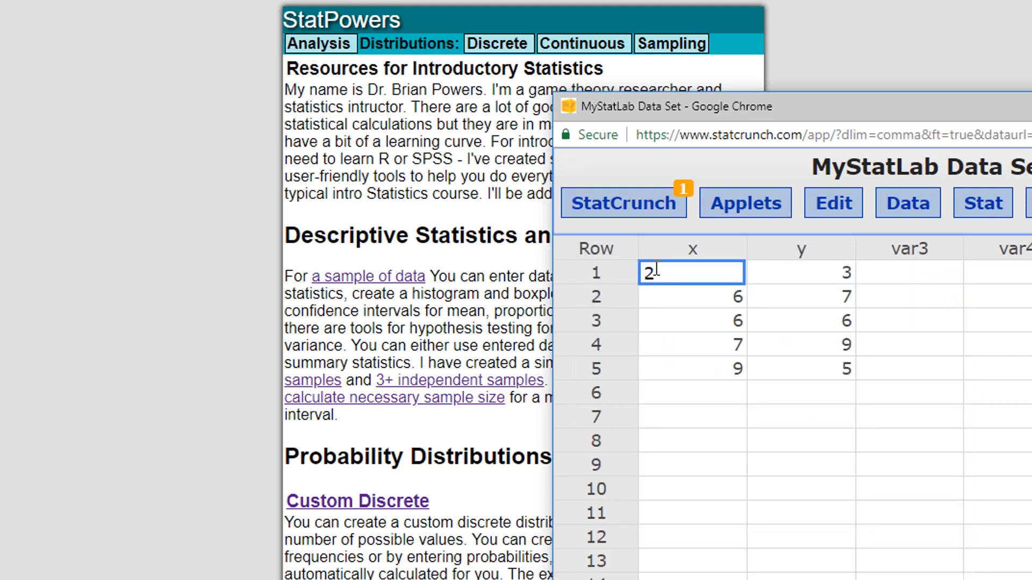
{"action": "mouse_move", "coordinate": [723, 275]}
{"action": "left_mouse_down"}
{"action": "mouse_move", "coordinate": [783, 341]}
{"action": "mouse_move", "coordinate": [804, 382]}
{"action": "left_mouse_up"}
{"action": "key", "text": "ctrl+c"}
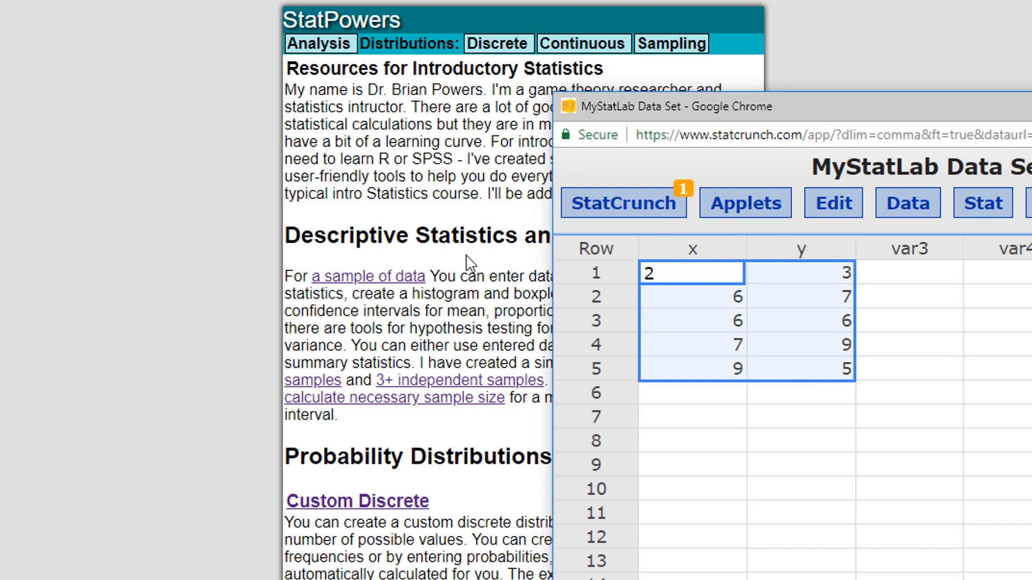
Step: Return to StatPowers and open the 2 Dependent (Paired) Samples analysis
{"action": "left_click", "coordinate": [415, 236]}
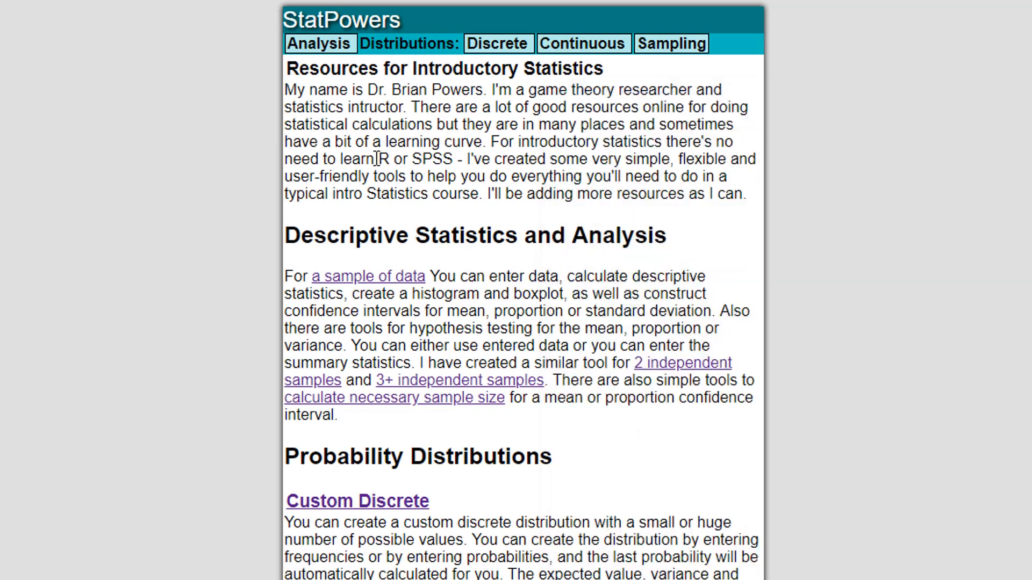
{"action": "mouse_move", "coordinate": [329, 46]}
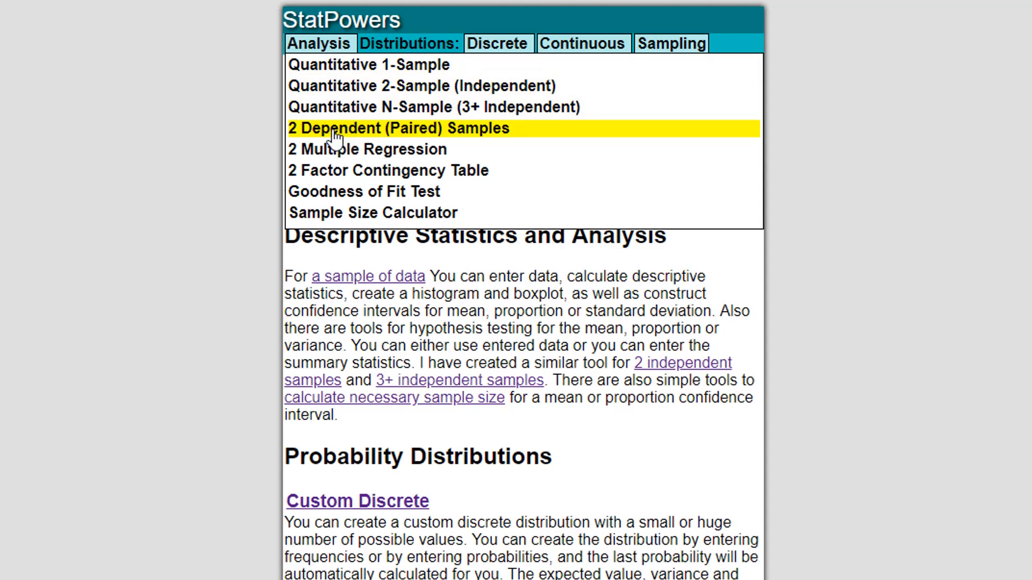
{"action": "left_click", "coordinate": [398, 131]}
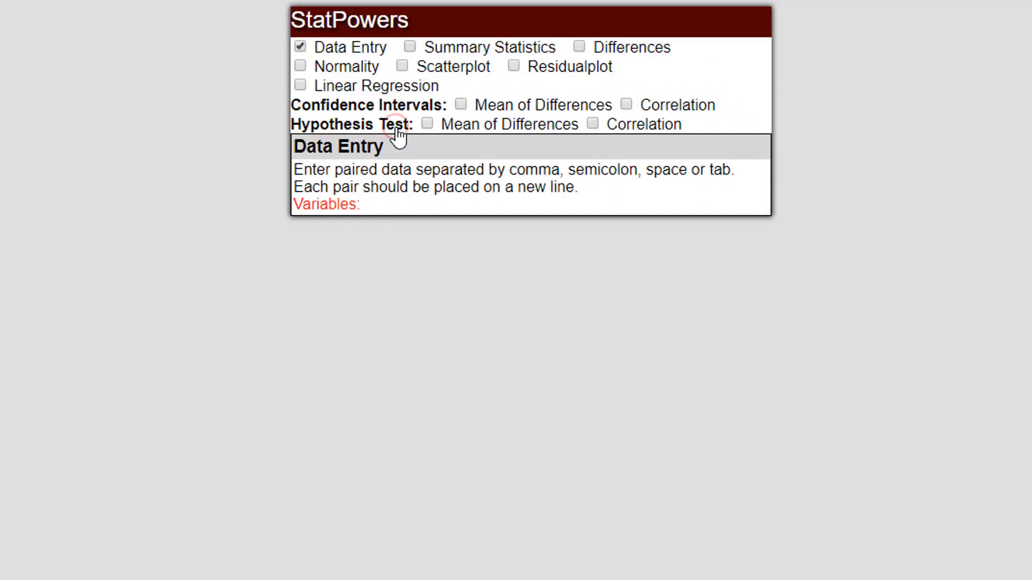
Step: Clear the paired data entry and paste the copied x and y pairs into it
{"action": "left_click", "coordinate": [525, 519]}
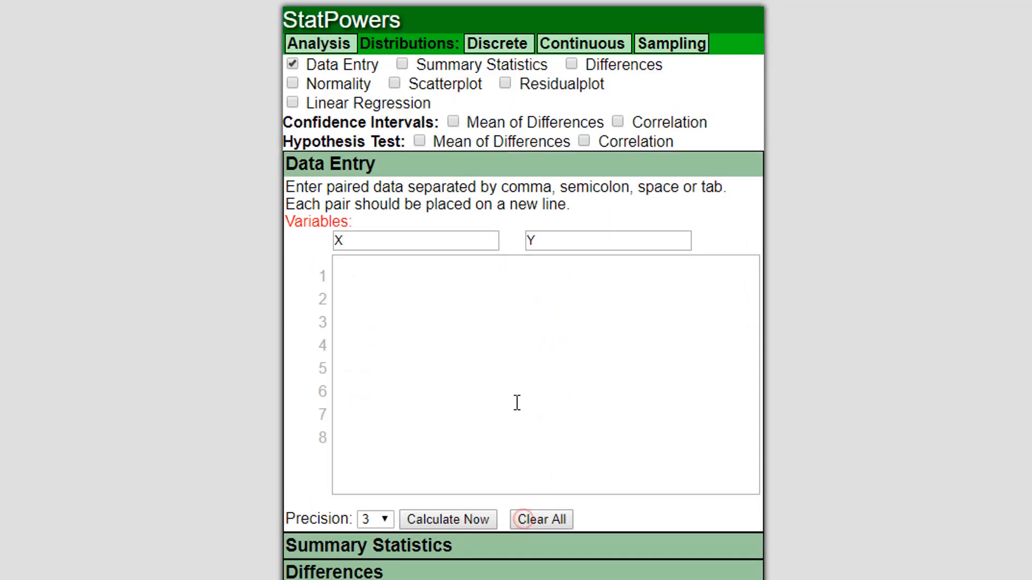
{"action": "left_click", "coordinate": [523, 380]}
{"action": "key", "text": "ctrl+v"}
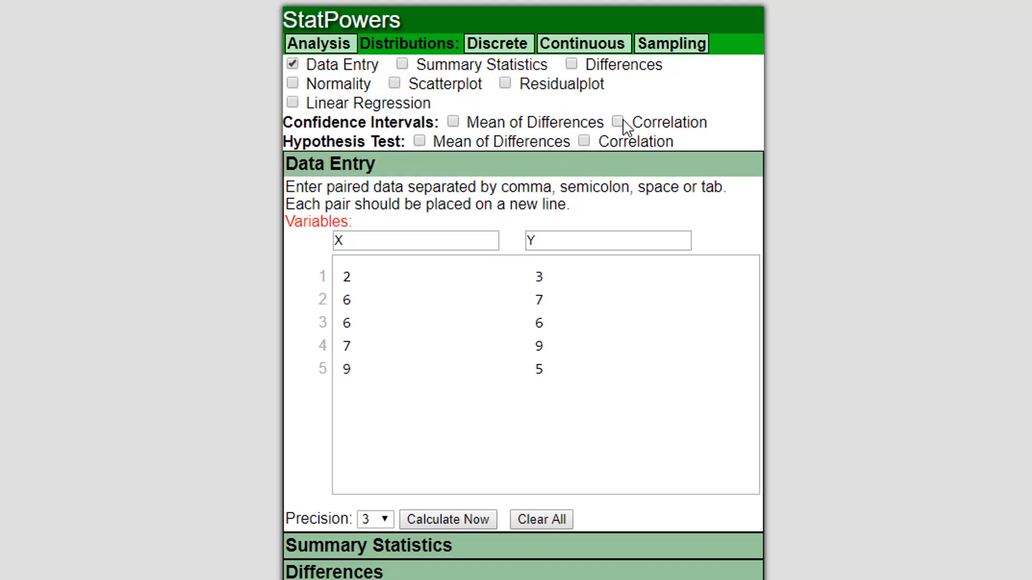
Step: Calculate the correlation hypothesis test for the paired data and shrink the StatPowers window clear of the question's answer fields
{"action": "left_click", "coordinate": [583, 142]}
{"action": "left_click", "coordinate": [432, 518]}
{"action": "scroll", "coordinate": [523, 323], "scroll_direction": "down", "scroll_amount": 4}
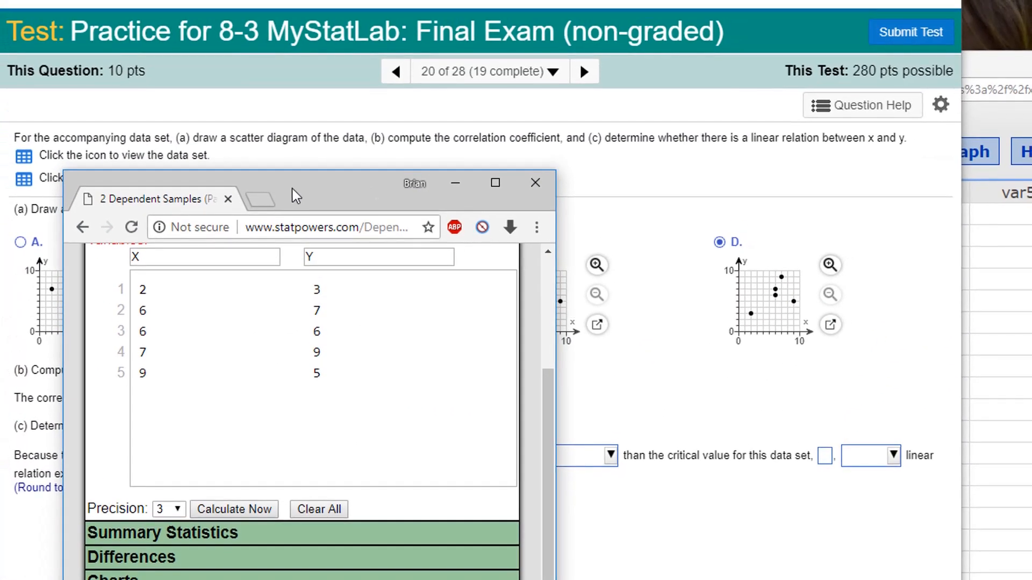
{"action": "left_click_drag", "start_coordinate": [297, 175], "coordinate": [685, 0]}
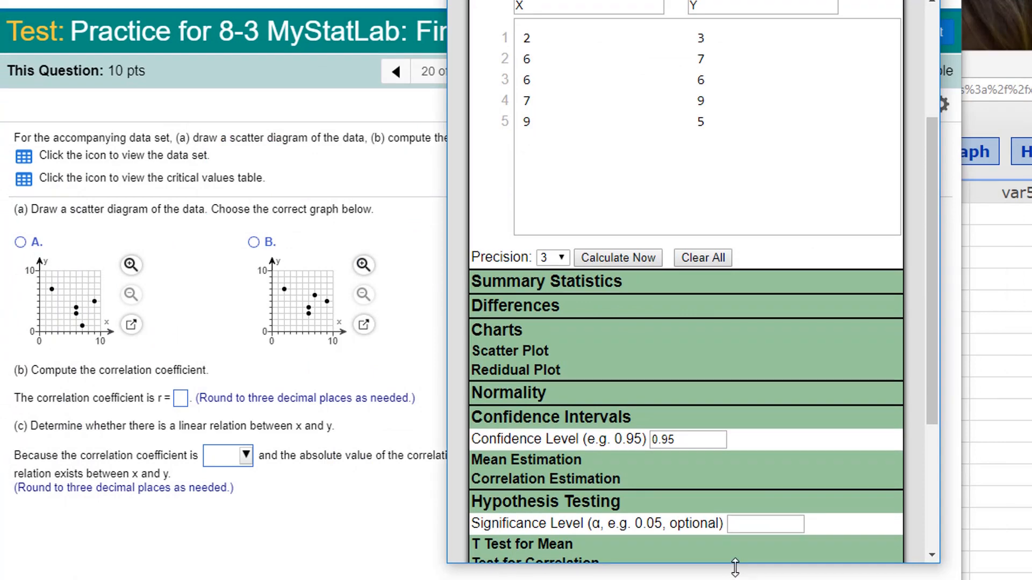
{"action": "left_click_drag", "start_coordinate": [735, 567], "coordinate": [734, 365]}
{"action": "scroll", "coordinate": [724, 260], "scroll_direction": "down", "scroll_amount": 8}
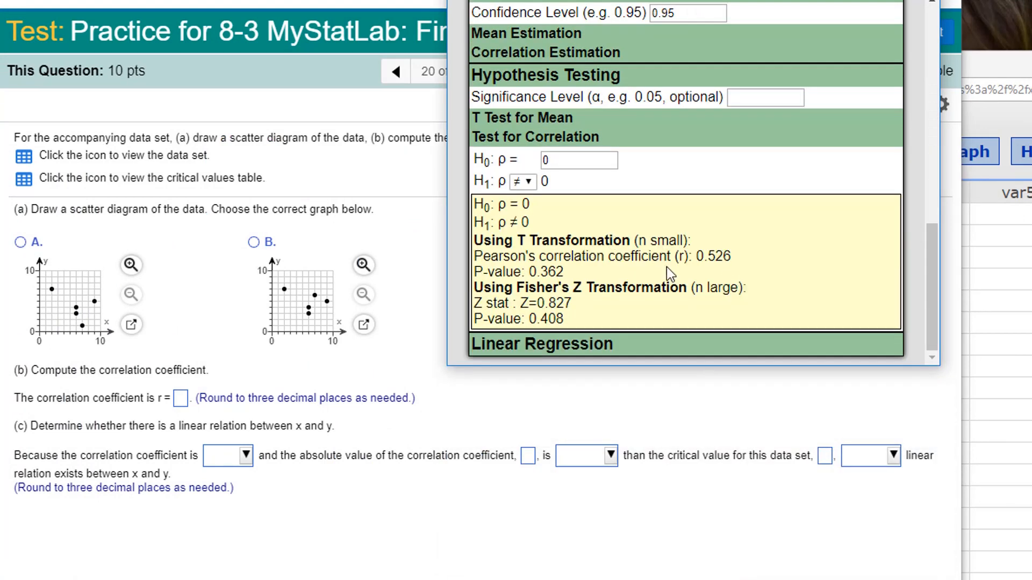
Step: Copy Pearson's correlation coefficient, 0.526, from StatPowers into the part (b) answer of question 20
{"action": "left_click_drag", "start_coordinate": [734, 257], "coordinate": [699, 258]}
{"action": "key", "text": "ctrl+c"}
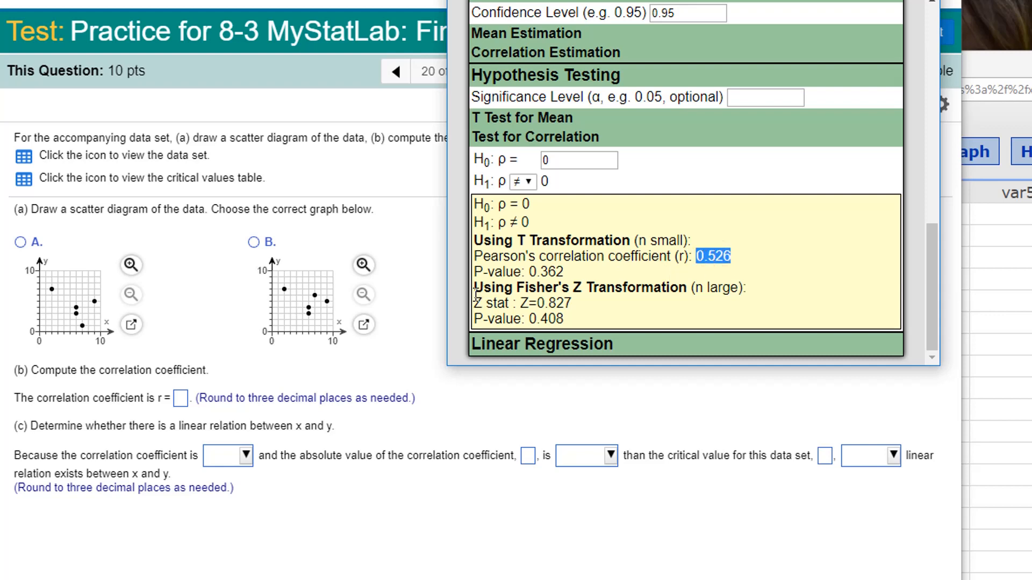
{"action": "left_click", "coordinate": [181, 399]}
{"action": "key", "text": "ctrl+v"}
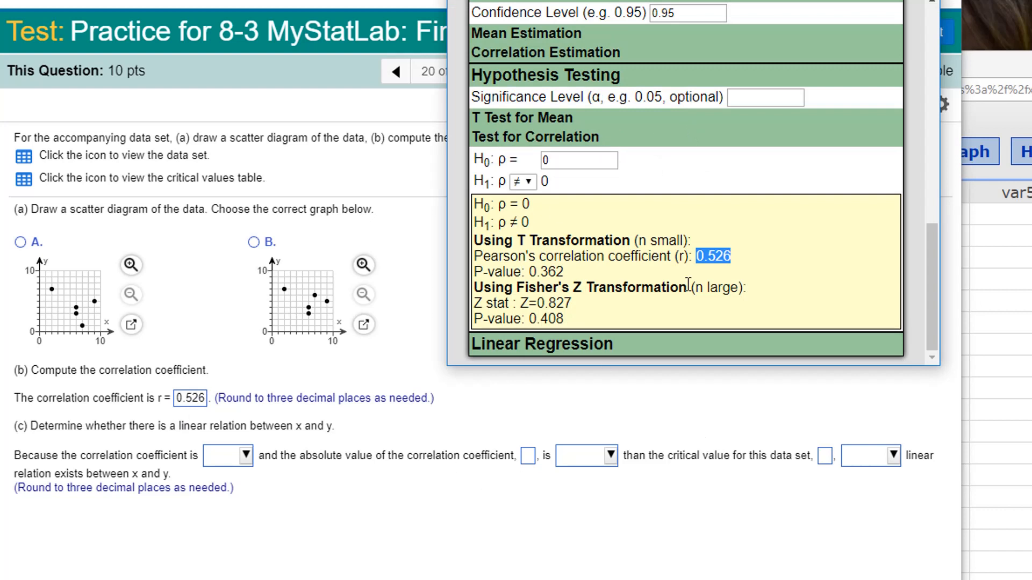
Step: Set the significance level to .05 in StatPowers and highlight the critical value of the r rejection region
{"action": "left_click", "coordinate": [765, 99]}
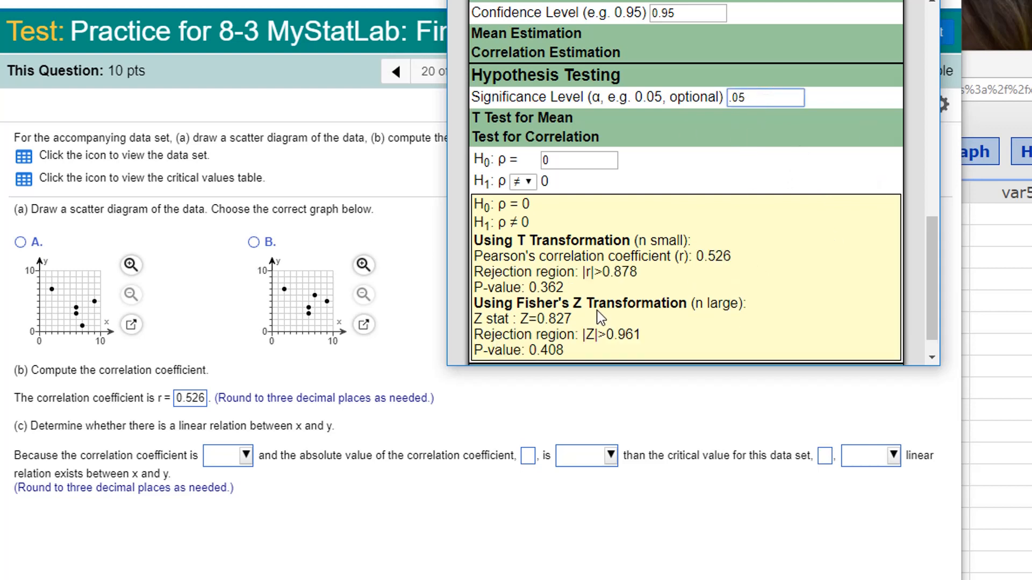
{"action": "scroll", "coordinate": [766, 255], "scroll_direction": "down", "scroll_amount": 1}
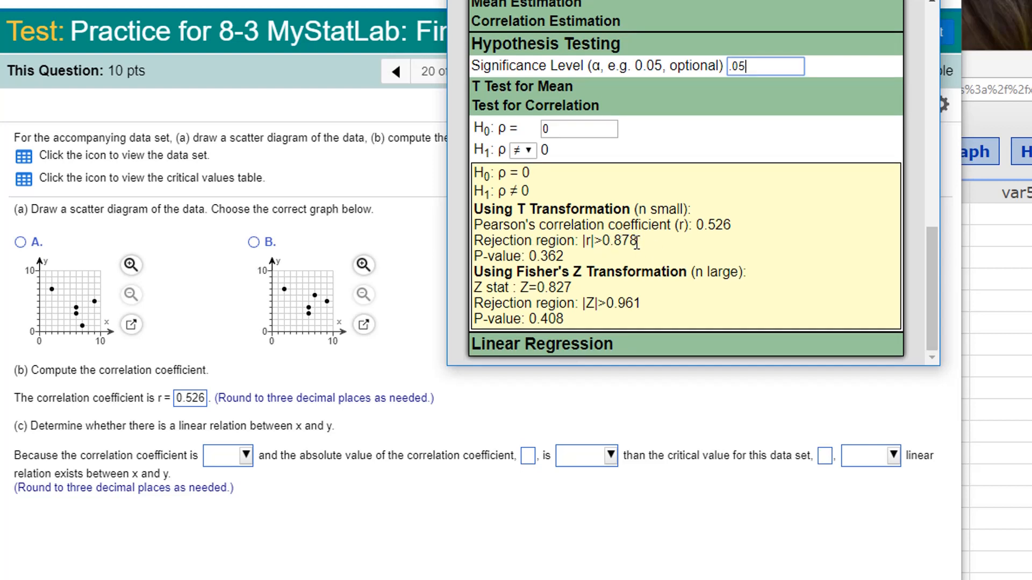
{"action": "left_click_drag", "start_coordinate": [637, 240], "coordinate": [611, 241]}
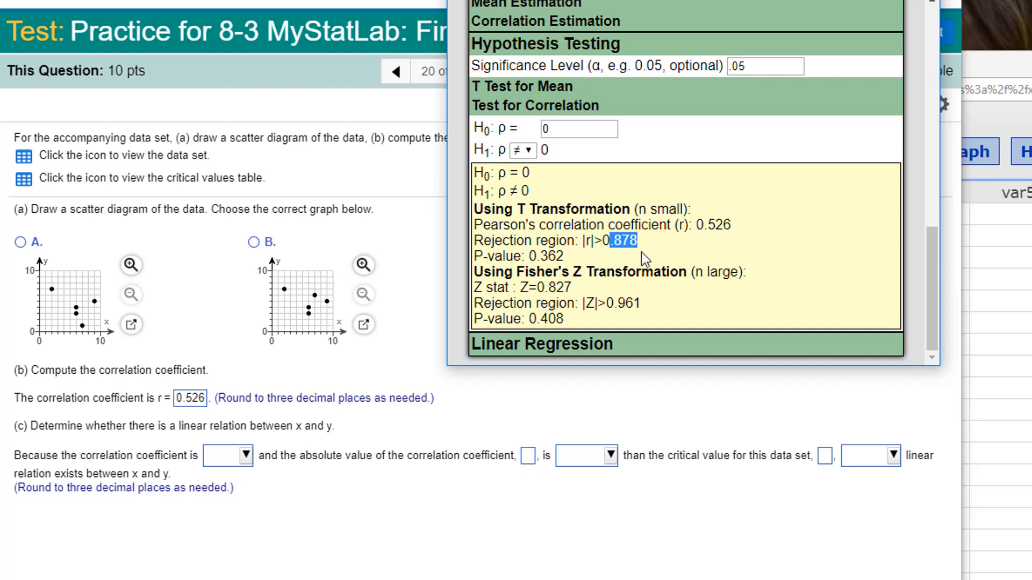
Step: In part (c), choose "positive" for the correlation coefficient and enter .526 as its absolute value
{"action": "left_click", "coordinate": [243, 457]}
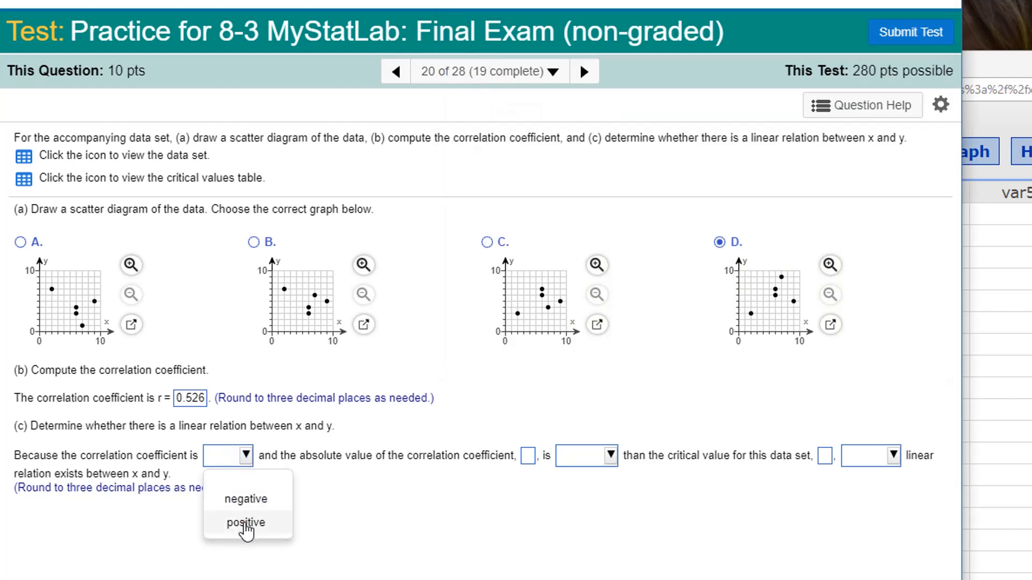
{"action": "left_click", "coordinate": [243, 522]}
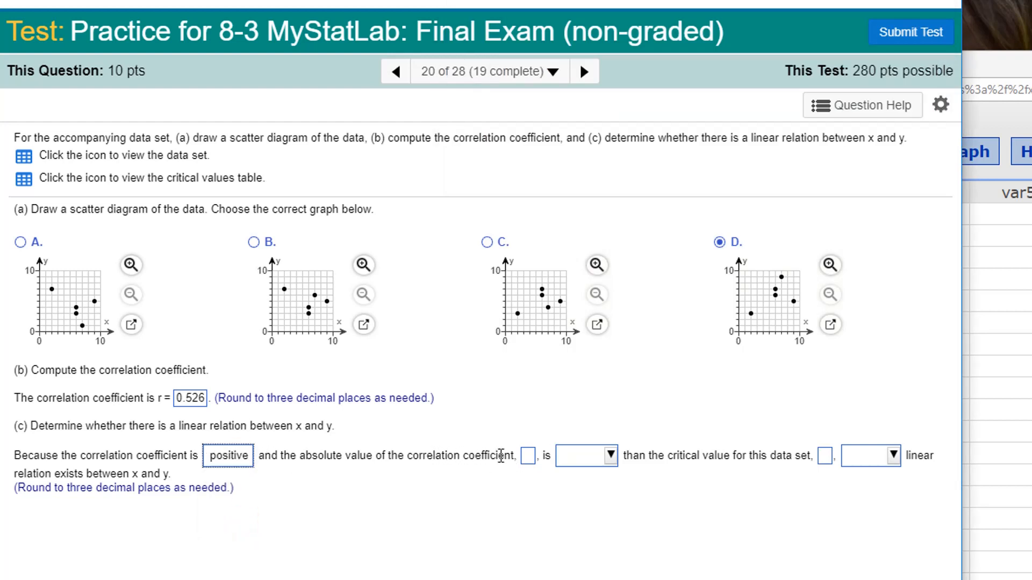
{"action": "left_click", "coordinate": [528, 456]}
{"action": "type", "text": "."}
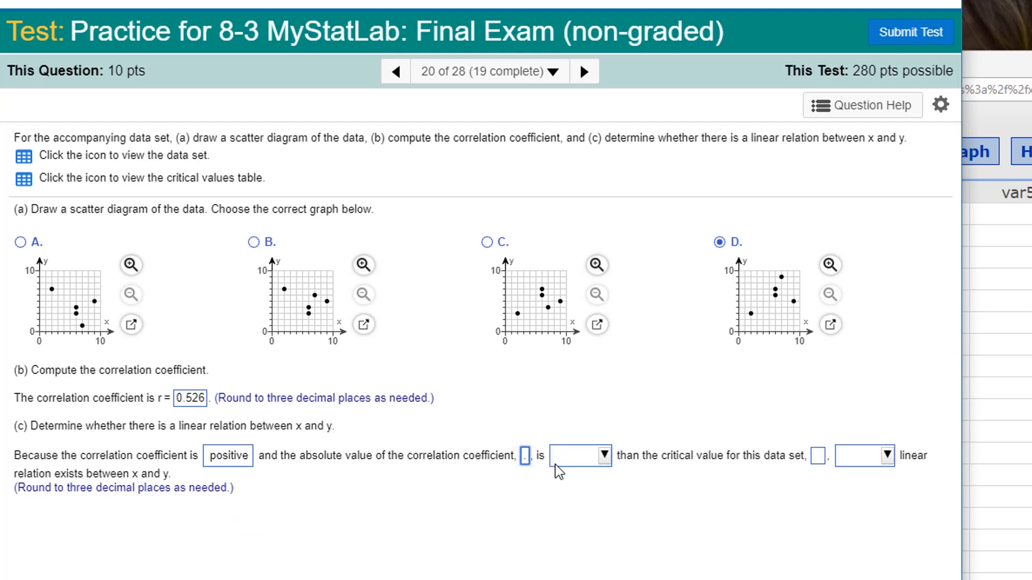
{"action": "type", "text": "526"}
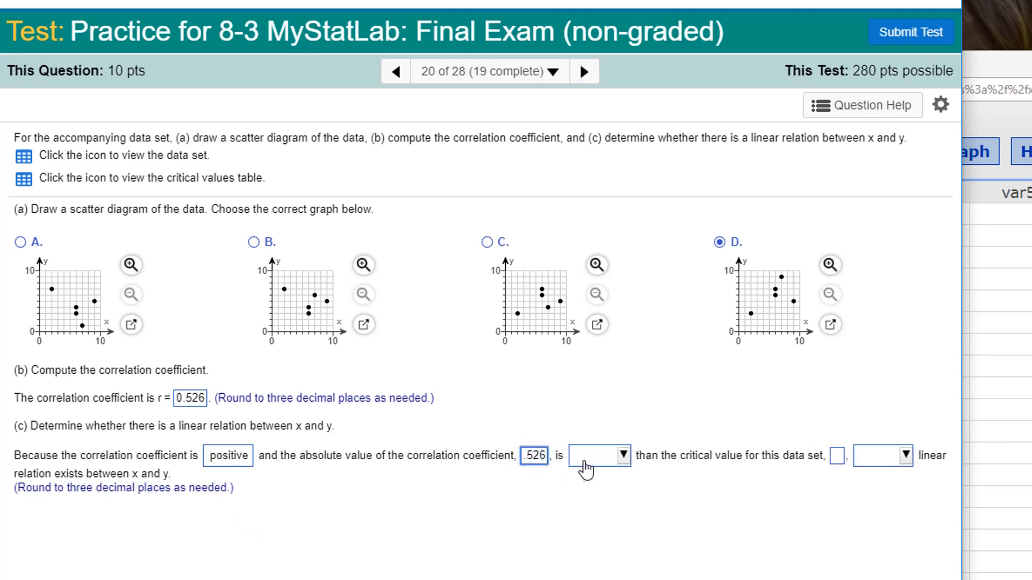
Step: Complete part (c) with "not greater" than the critical value .878 and "no" linear relation
{"action": "left_click", "coordinate": [601, 456]}
{"action": "left_click", "coordinate": [605, 524]}
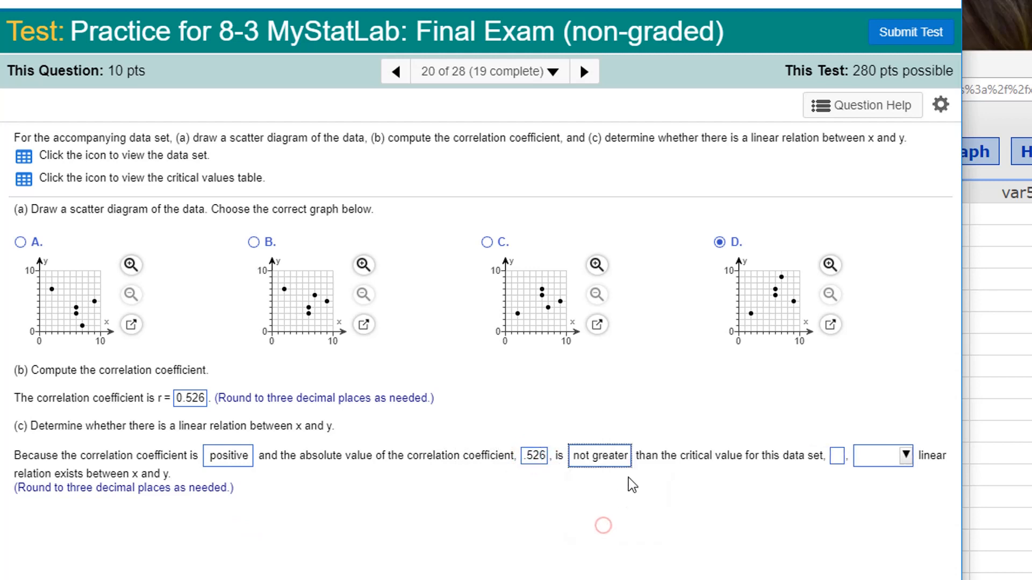
{"action": "left_click", "coordinate": [837, 458]}
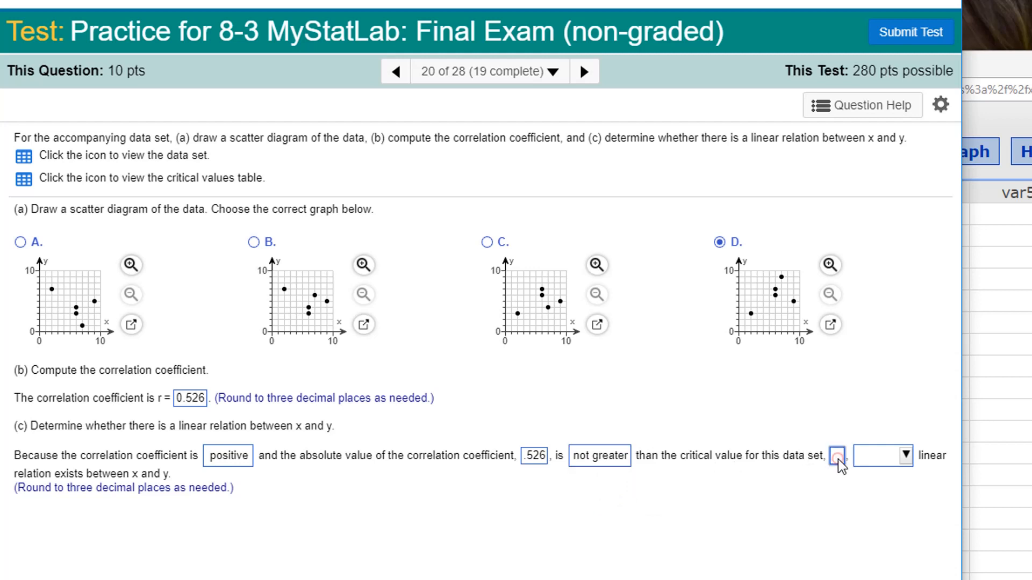
{"action": "type", "text": ".878"}
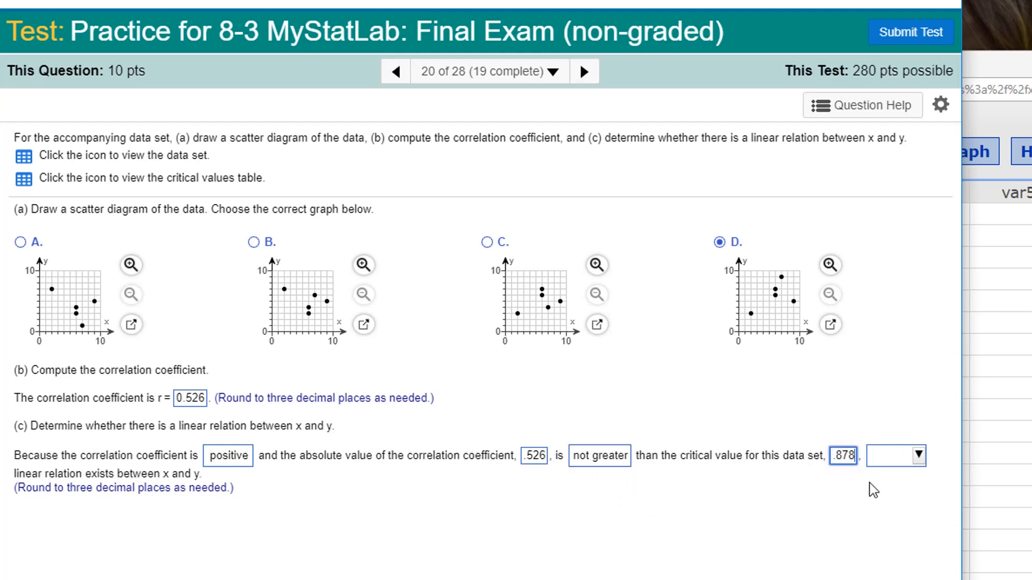
{"action": "left_click", "coordinate": [913, 458]}
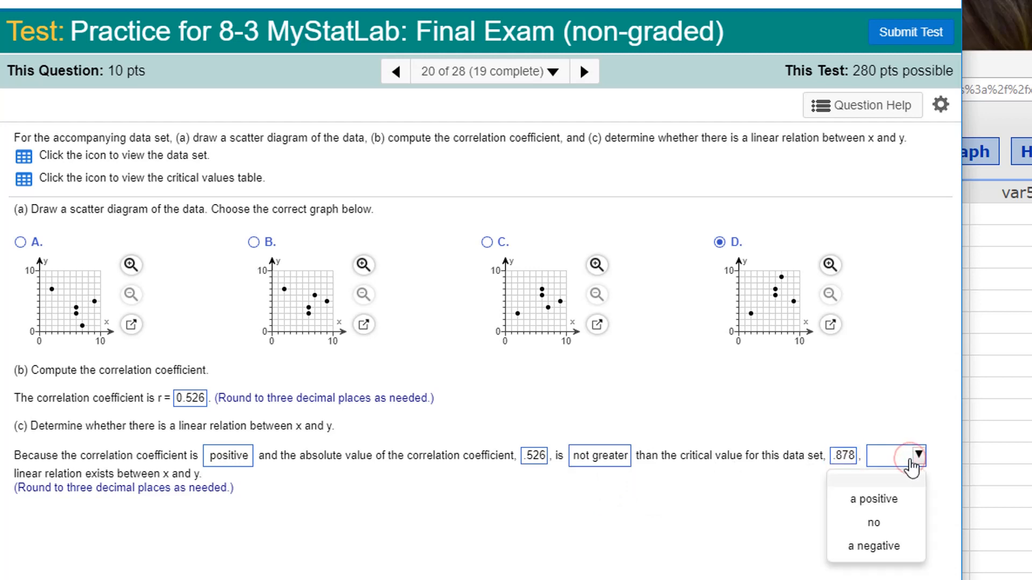
{"action": "left_click", "coordinate": [883, 530]}
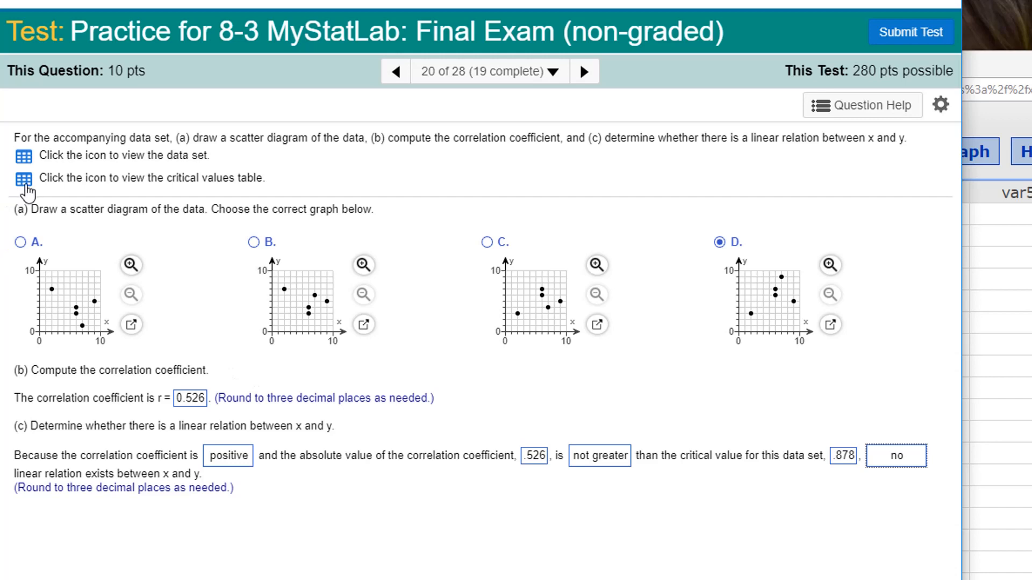
Step: Check the critical value for n = 5 in the question's critical values table and close the table
{"action": "left_click", "coordinate": [24, 180]}
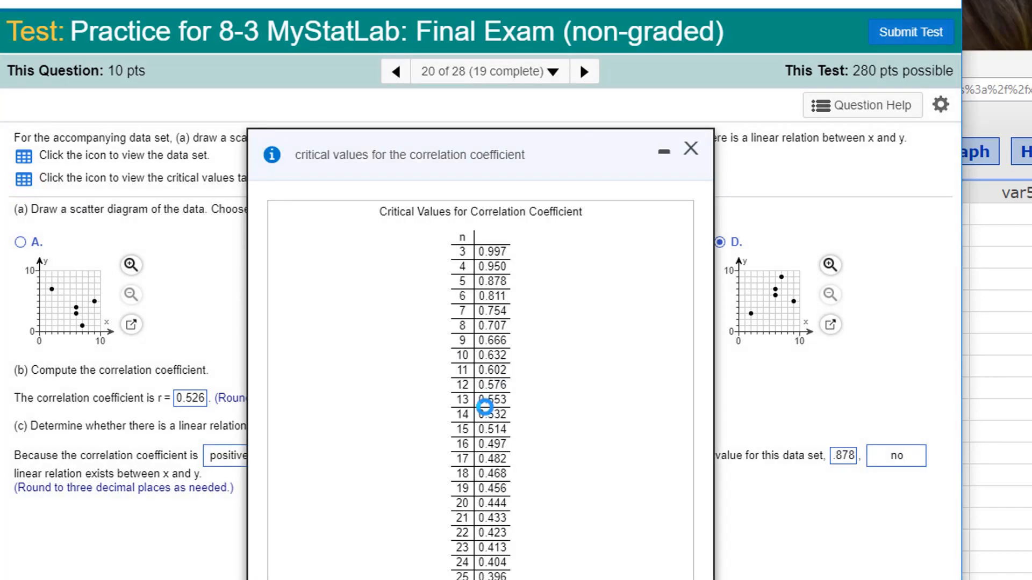
{"action": "double_click", "coordinate": [502, 284]}
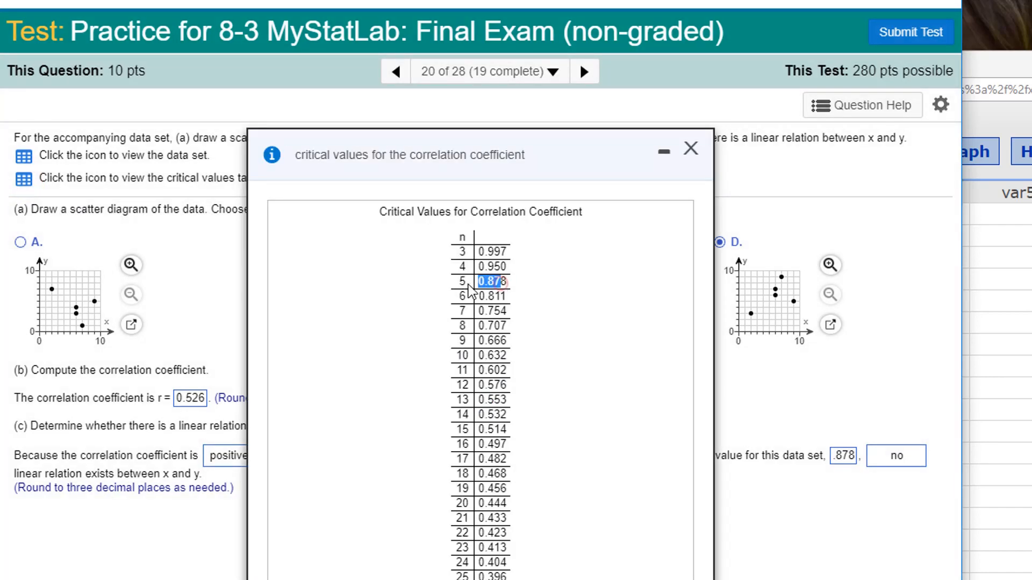
{"action": "left_click", "coordinate": [525, 285]}
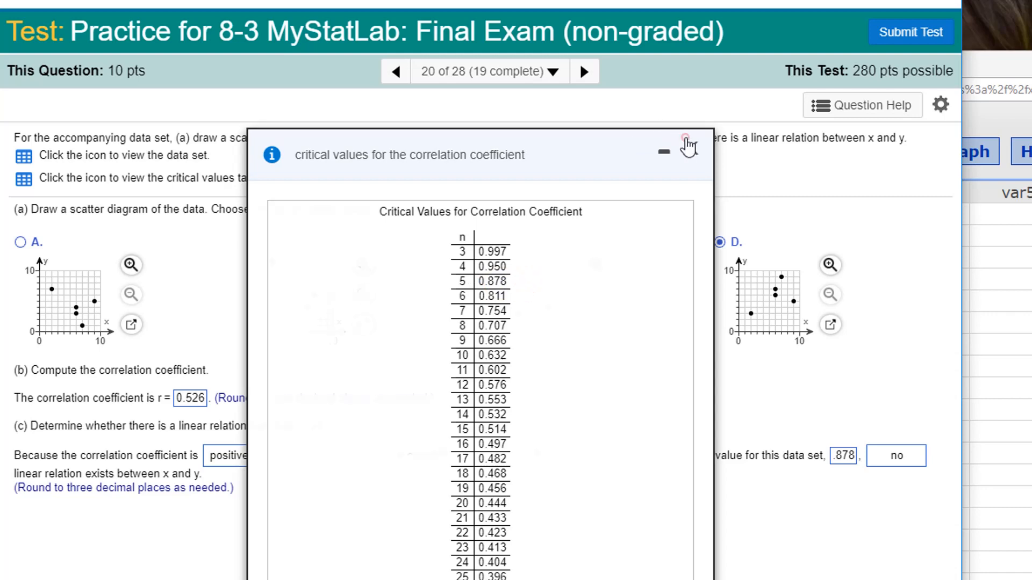
{"action": "left_click", "coordinate": [688, 147]}
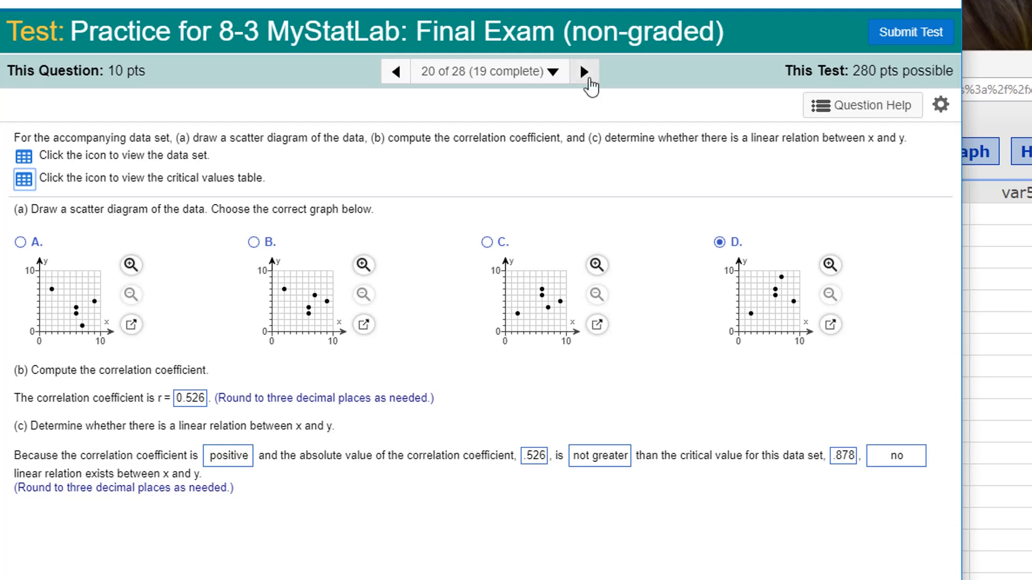
Step: Go to question 21 and open its table of four data sets in StatCrunch
{"action": "left_click", "coordinate": [587, 78]}
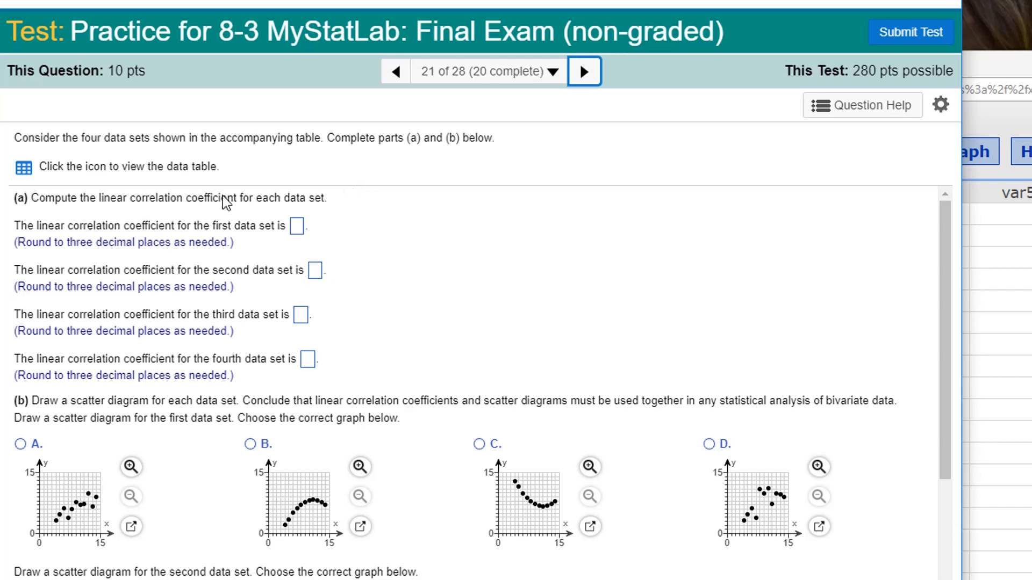
{"action": "left_click", "coordinate": [25, 170]}
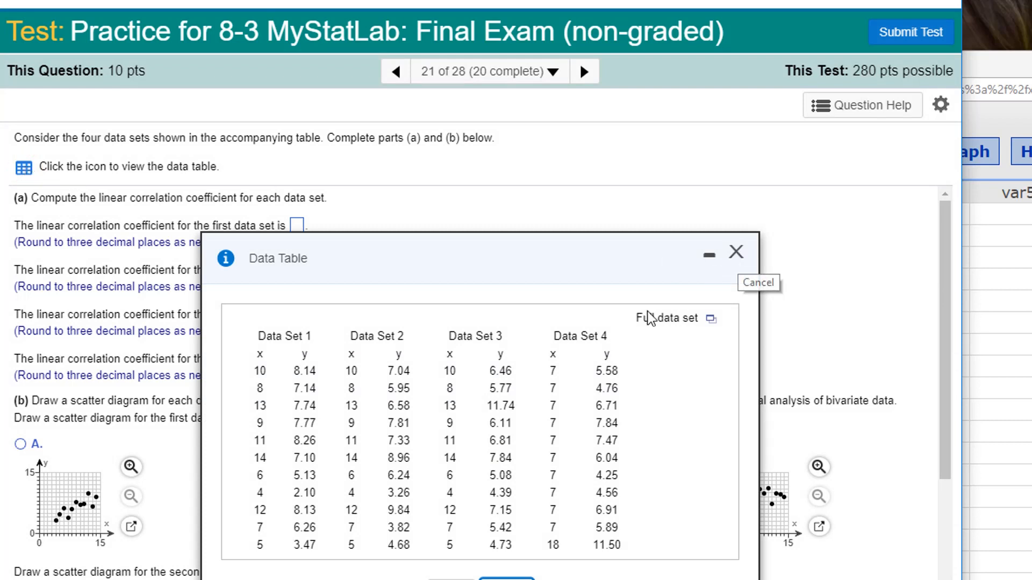
{"action": "left_click", "coordinate": [711, 318]}
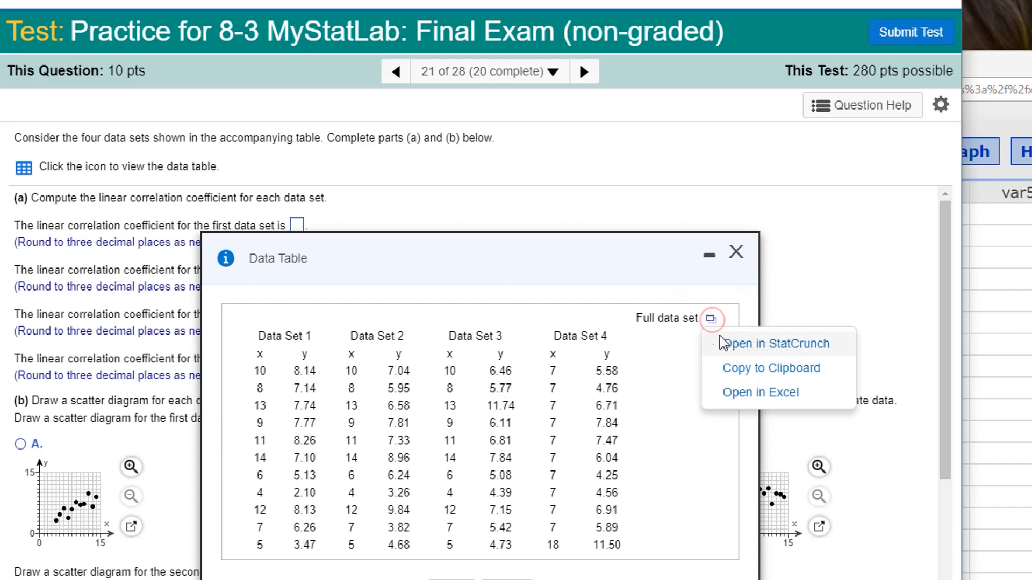
{"action": "left_click", "coordinate": [723, 343]}
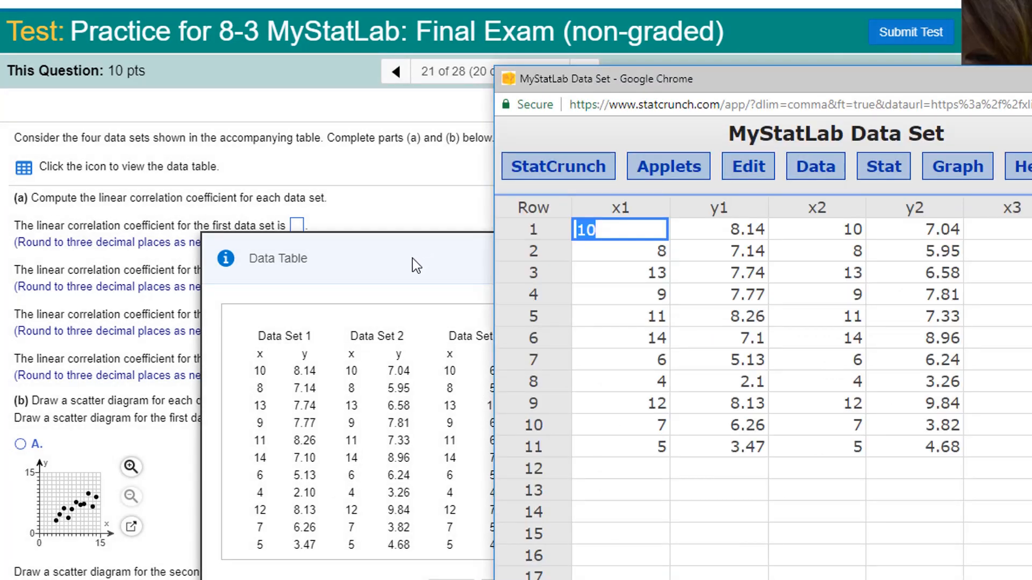
Step: Close the Data Table in question 21 and return to the StatCrunch data set
{"action": "left_click", "coordinate": [415, 258]}
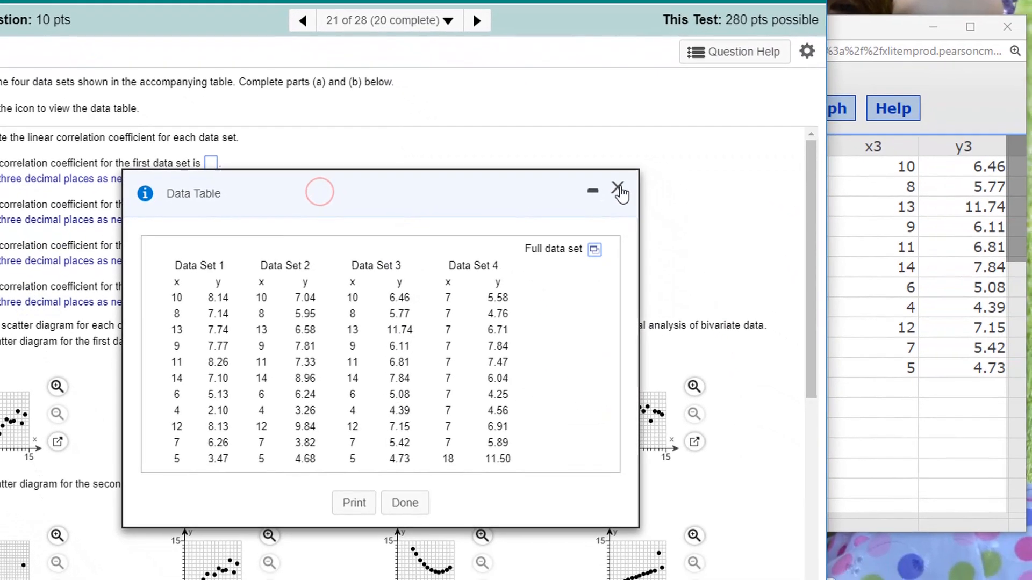
{"action": "left_click", "coordinate": [734, 253]}
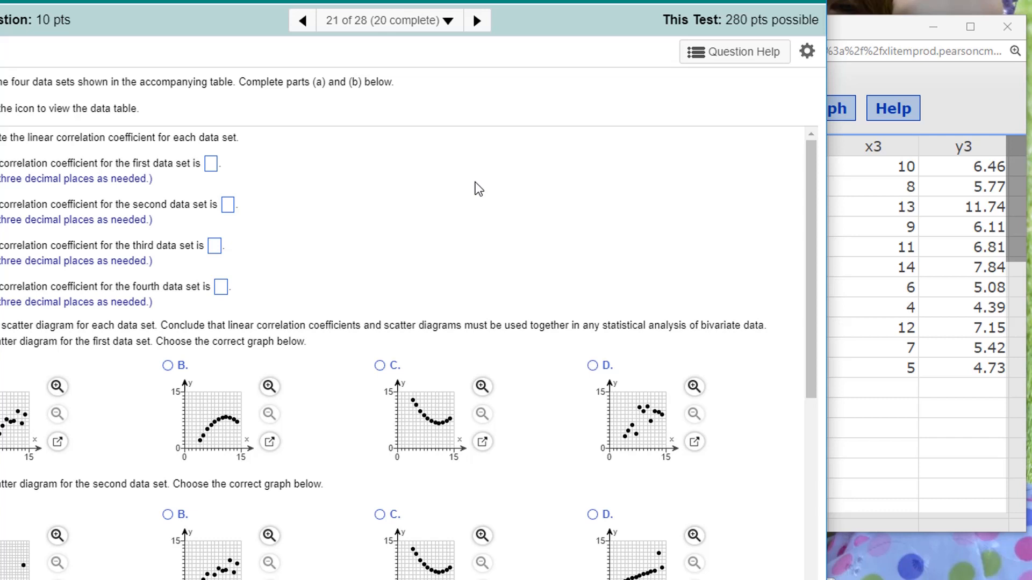
{"action": "left_click", "coordinate": [863, 183]}
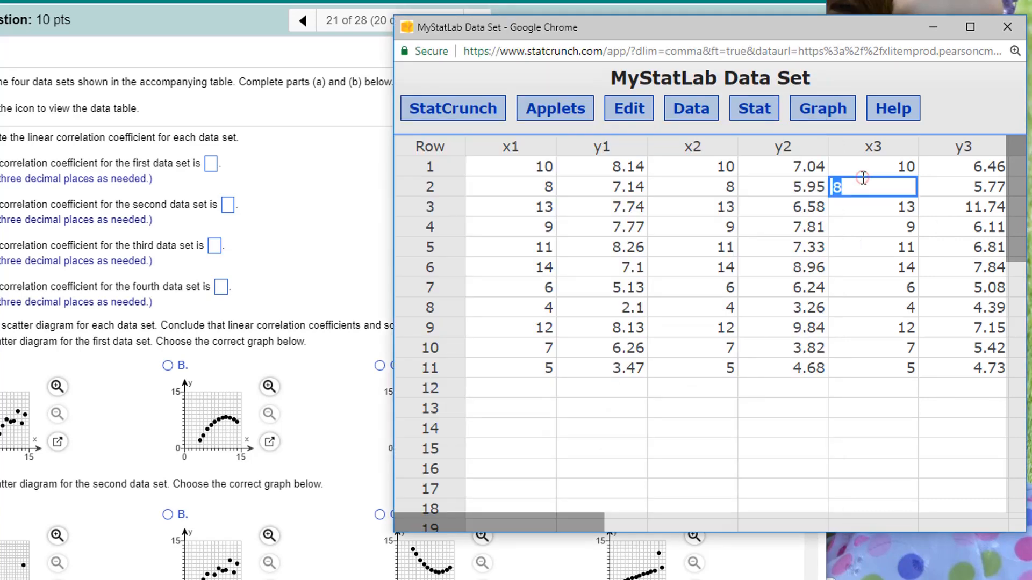
{"action": "left_click", "coordinate": [755, 110]}
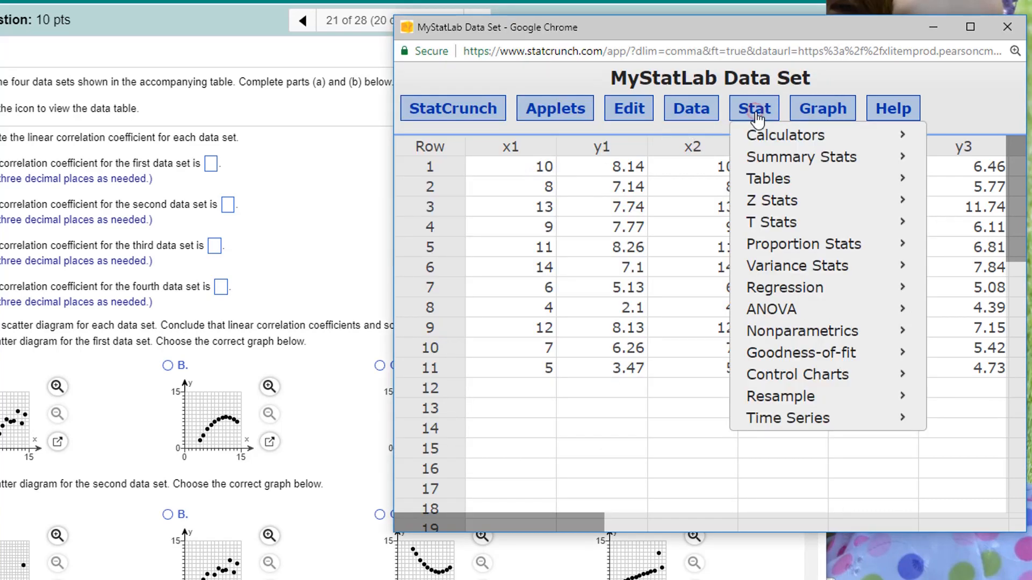
{"action": "mouse_move", "coordinate": [760, 168]}
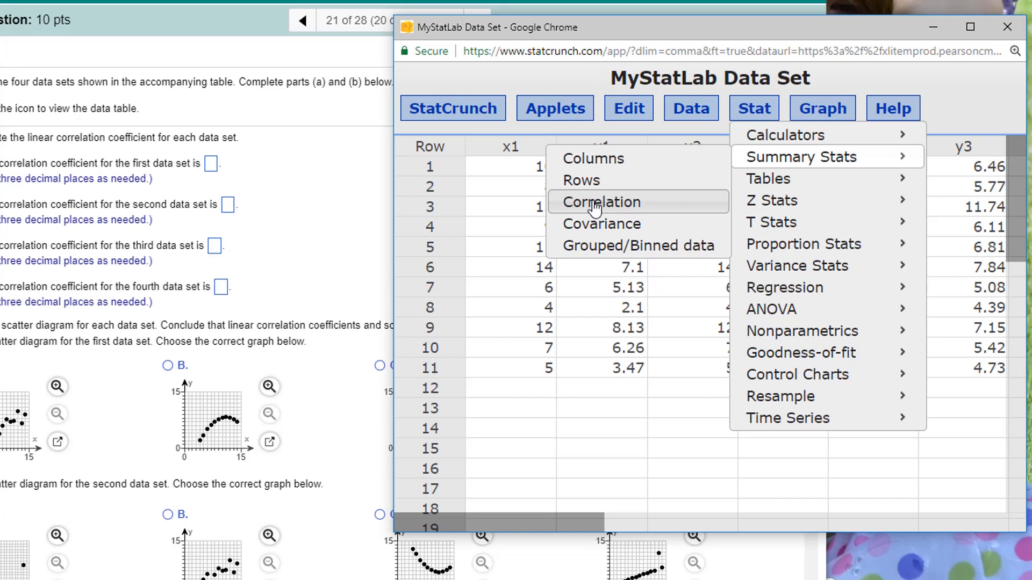
{"action": "left_click", "coordinate": [815, 110]}
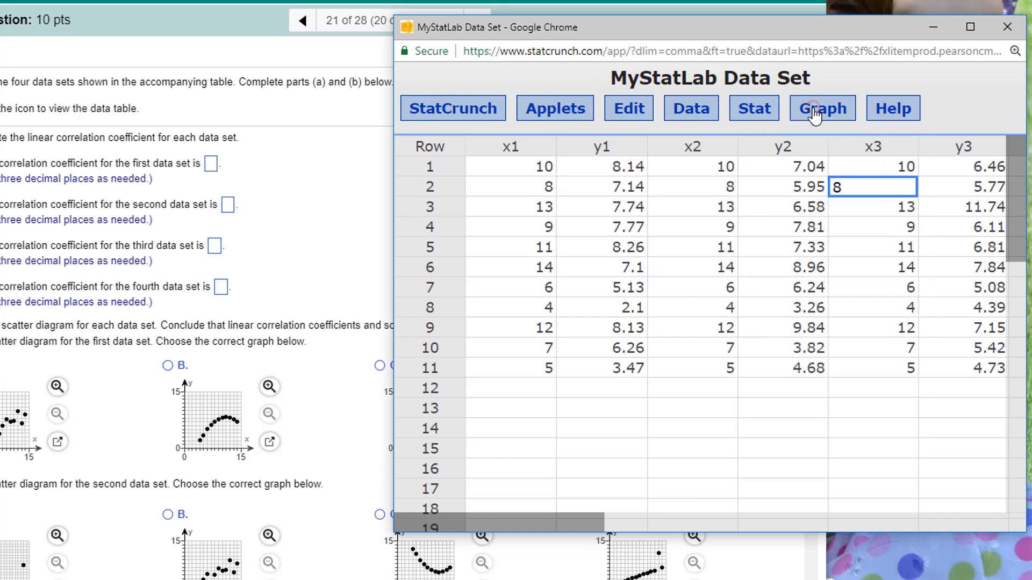
{"action": "left_click", "coordinate": [755, 111]}
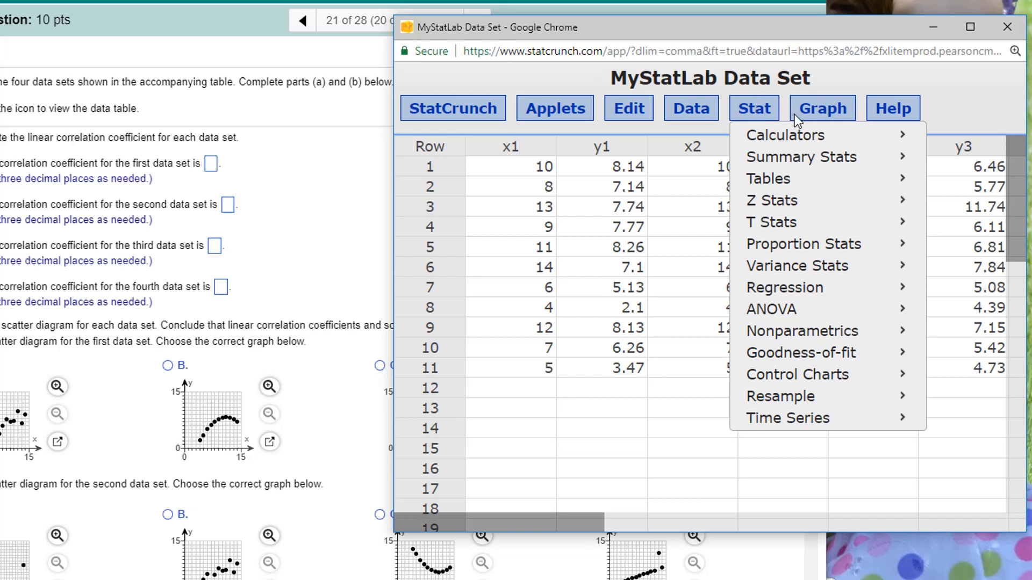
{"action": "left_click", "coordinate": [753, 110]}
Step: Compute the correlation between columns x1 and y1 in StatCrunch
{"action": "left_click", "coordinate": [754, 110]}
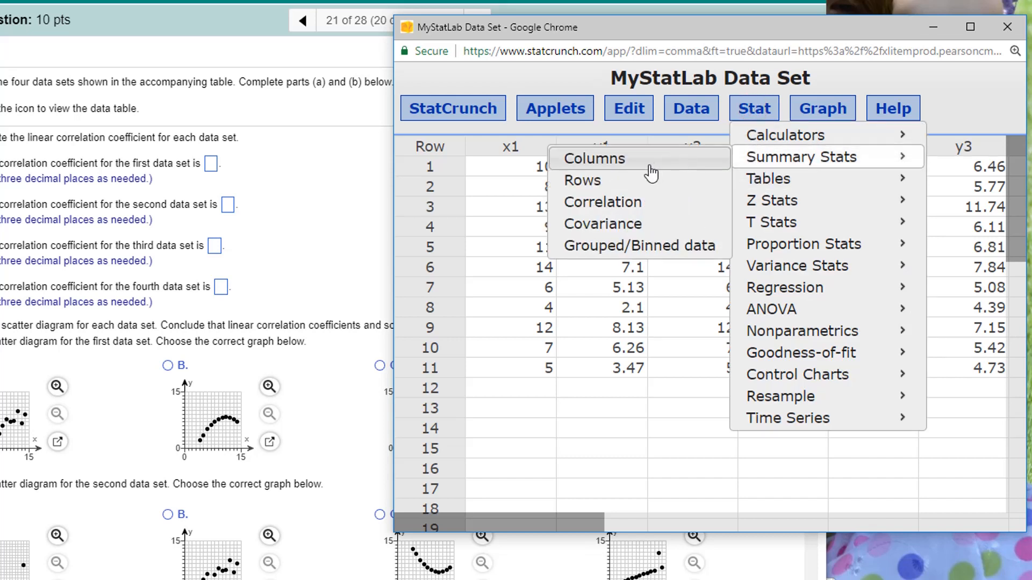
{"action": "left_click", "coordinate": [597, 202]}
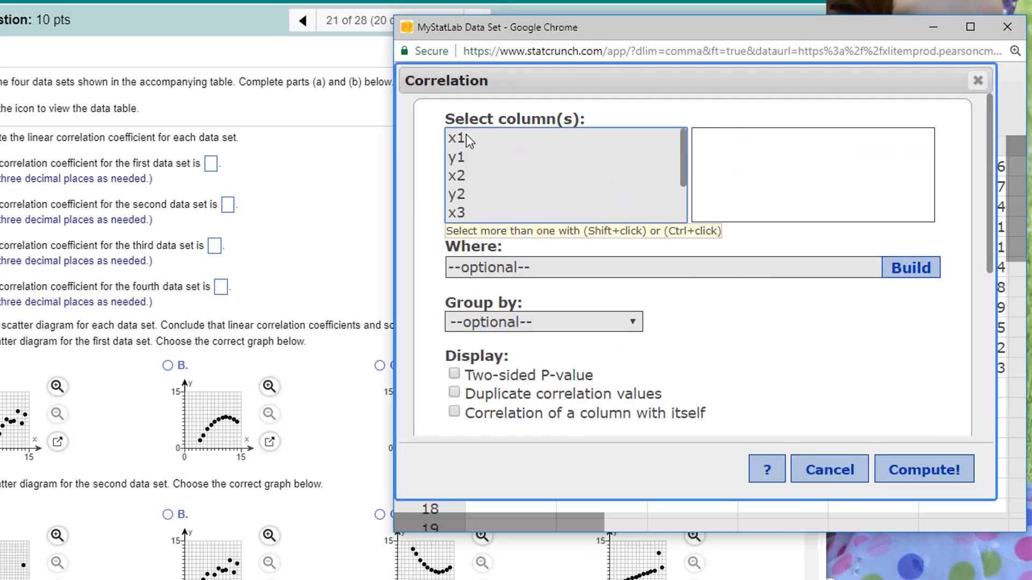
{"action": "left_click_drag", "start_coordinate": [466, 139], "coordinate": [462, 158]}
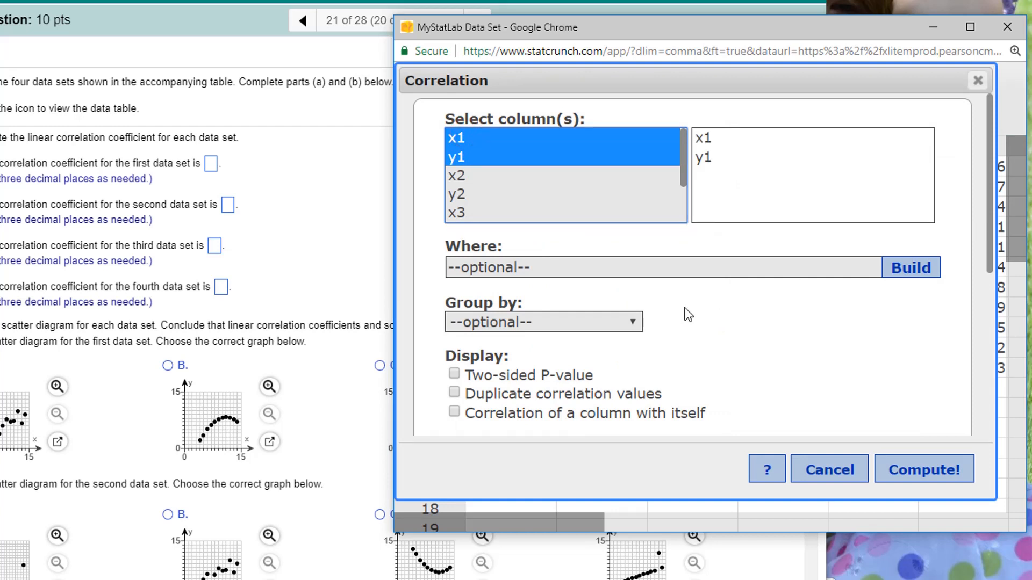
{"action": "scroll", "coordinate": [722, 388], "scroll_direction": "down", "scroll_amount": 3}
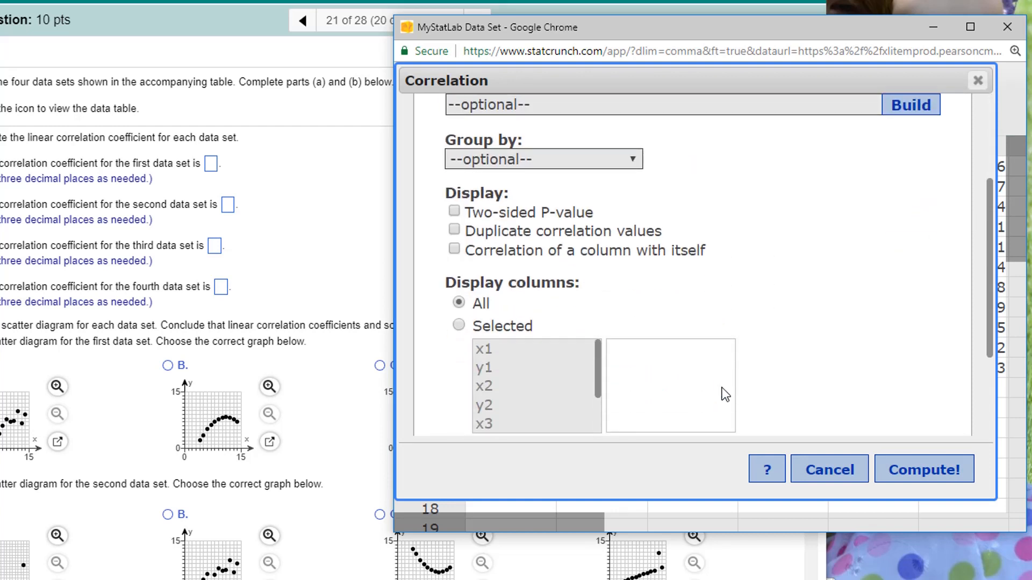
{"action": "scroll", "coordinate": [794, 301], "scroll_direction": "down", "scroll_amount": 3}
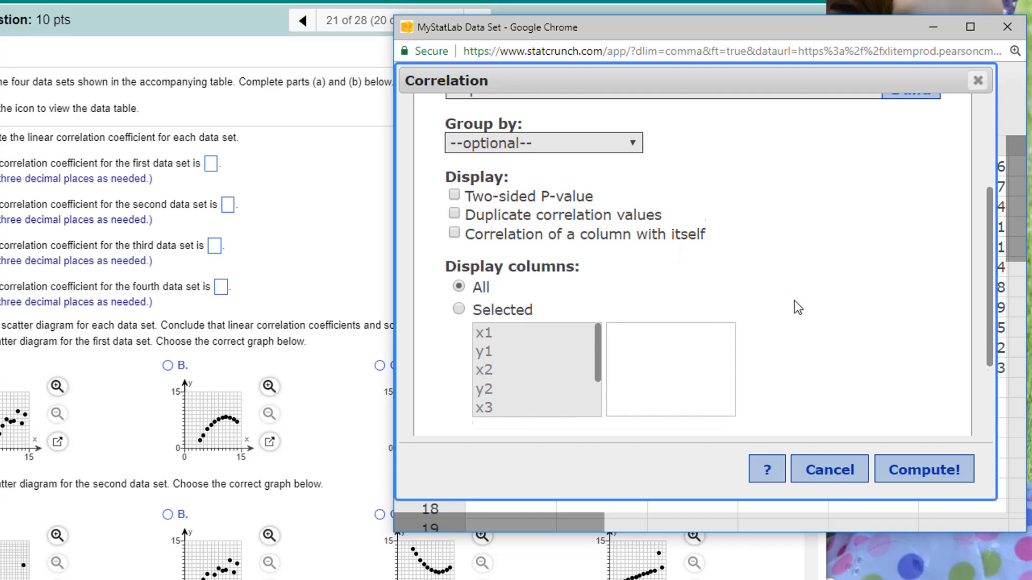
{"action": "scroll", "coordinate": [795, 302], "scroll_direction": "up", "scroll_amount": 3}
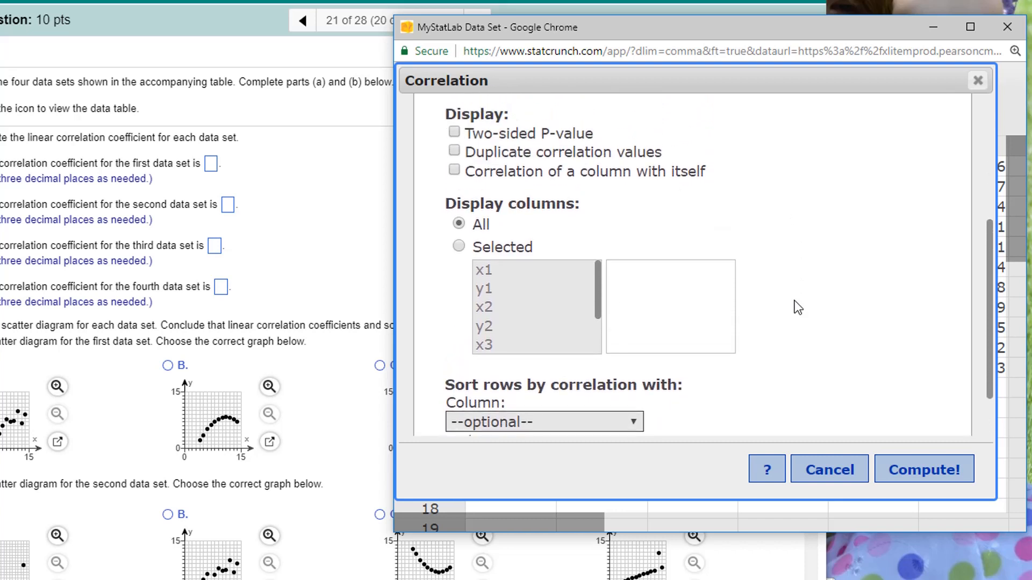
{"action": "scroll", "coordinate": [795, 301], "scroll_direction": "up", "scroll_amount": 3}
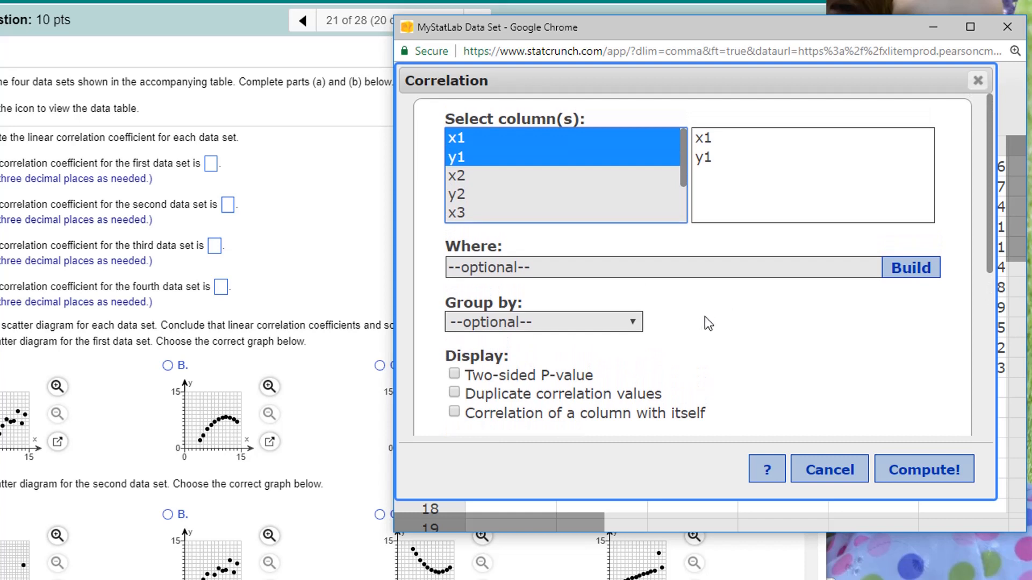
{"action": "left_click", "coordinate": [918, 473]}
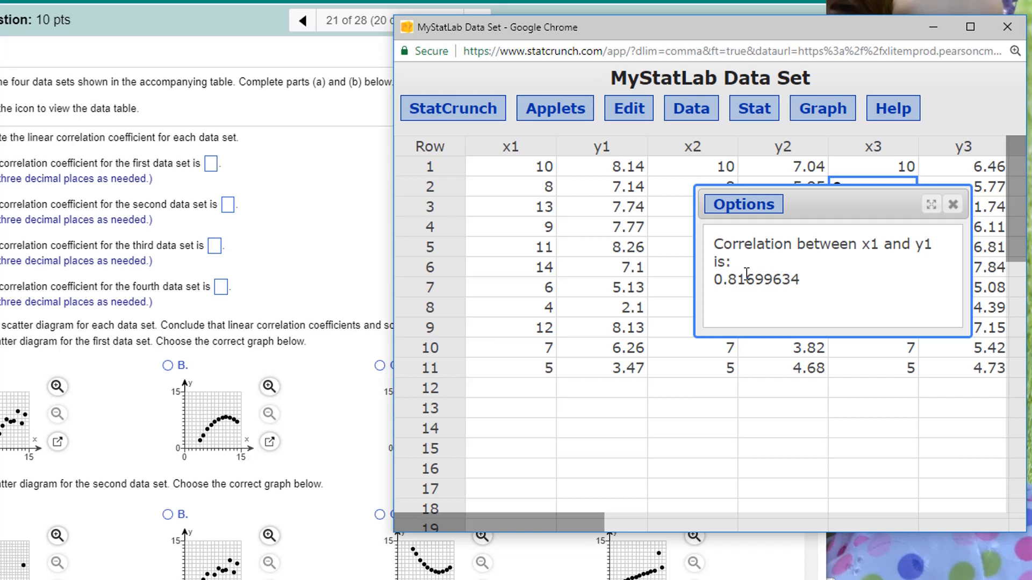
Step: Enter .817 as the linear correlation coefficient for the first data set in question 21
{"action": "left_click_drag", "start_coordinate": [754, 283], "coordinate": [724, 284]}
{"action": "left_click", "coordinate": [710, 282]}
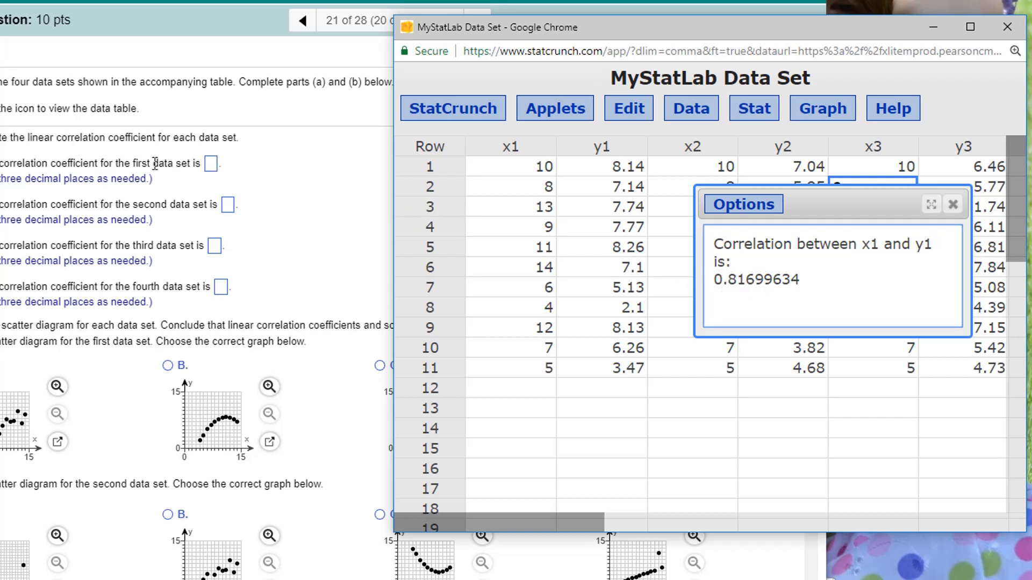
{"action": "left_click", "coordinate": [211, 165]}
{"action": "type", "text": ".817"}
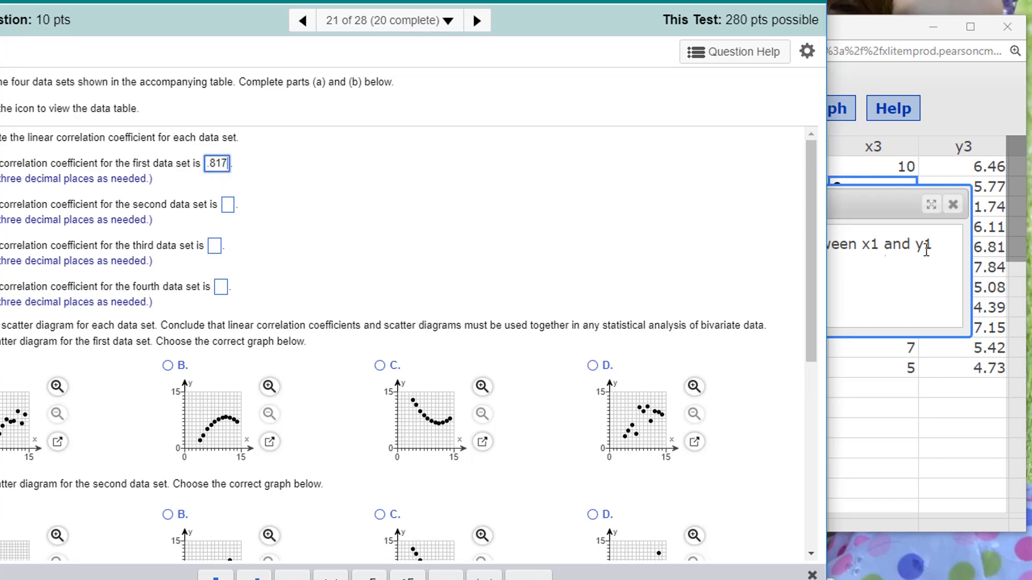
Step: Edit the StatCrunch correlation to use columns x2 and y2 and compute it
{"action": "left_click", "coordinate": [917, 281]}
{"action": "left_click", "coordinate": [720, 206]}
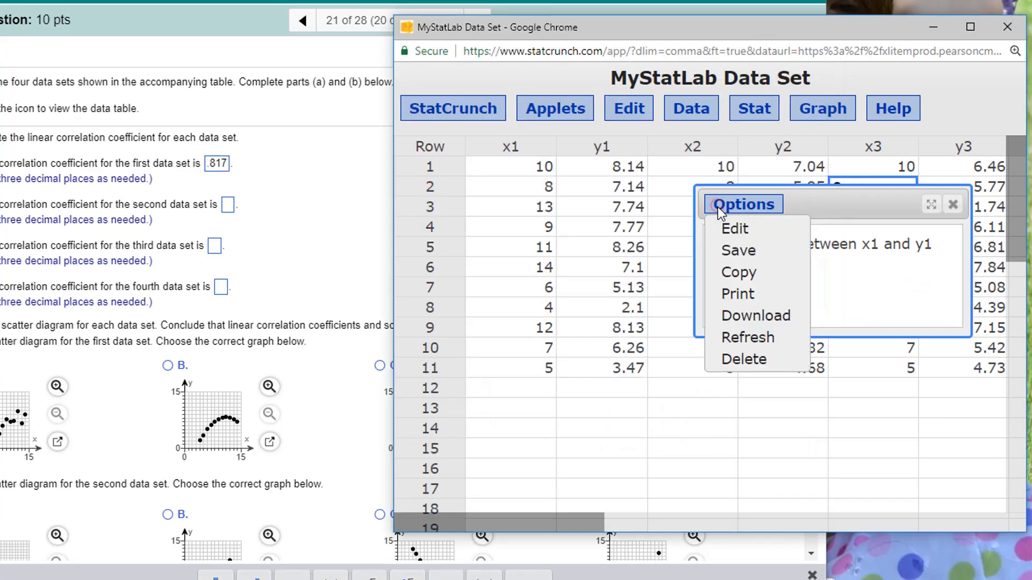
{"action": "left_click", "coordinate": [734, 228]}
{"action": "left_click_drag", "start_coordinate": [462, 176], "coordinate": [462, 197]}
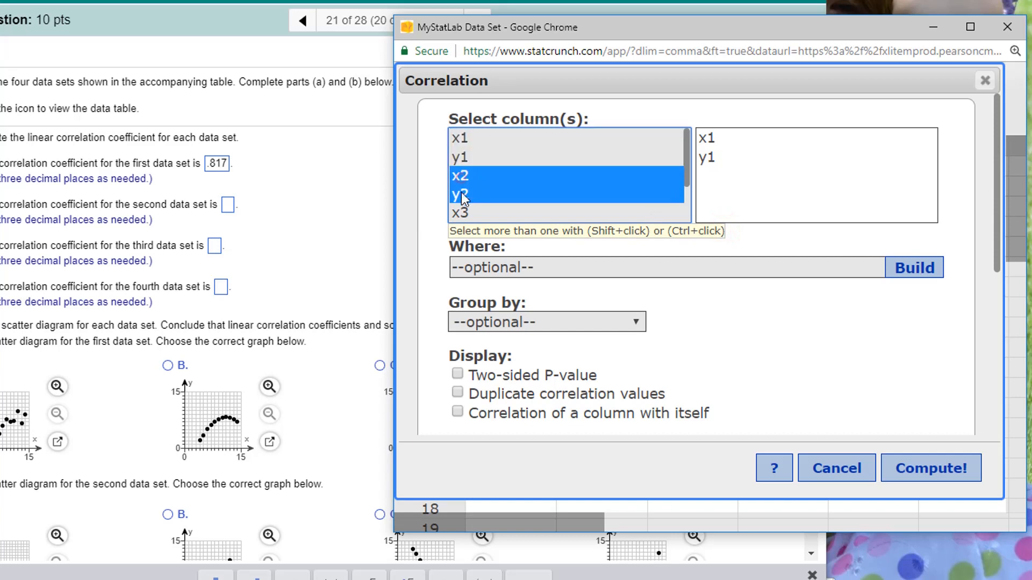
{"action": "left_click", "coordinate": [924, 482]}
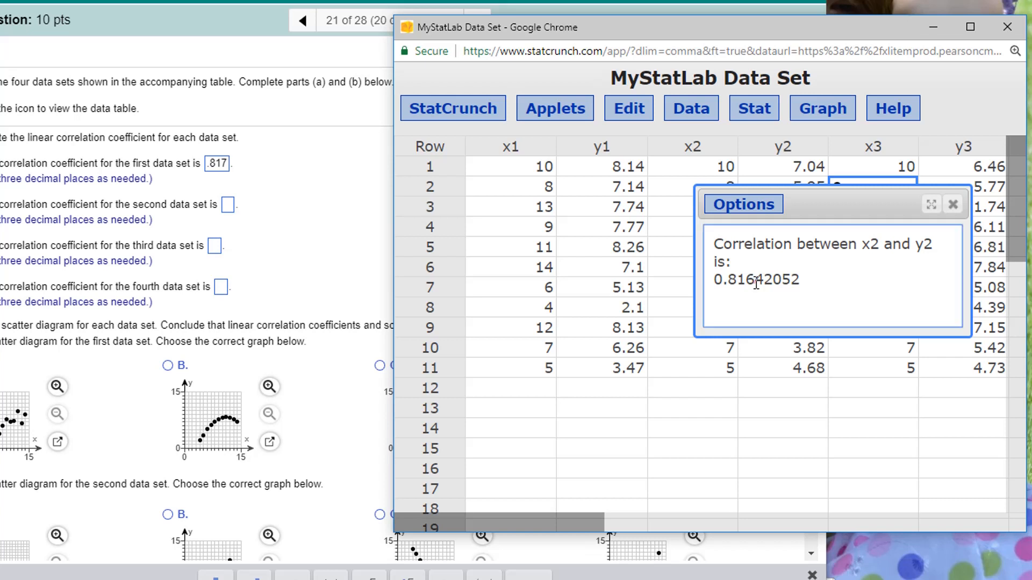
Step: Copy 0.816 from the correlation result into the answer for the second data set
{"action": "left_click_drag", "start_coordinate": [756, 283], "coordinate": [714, 281]}
{"action": "key", "text": "ctrl+c"}
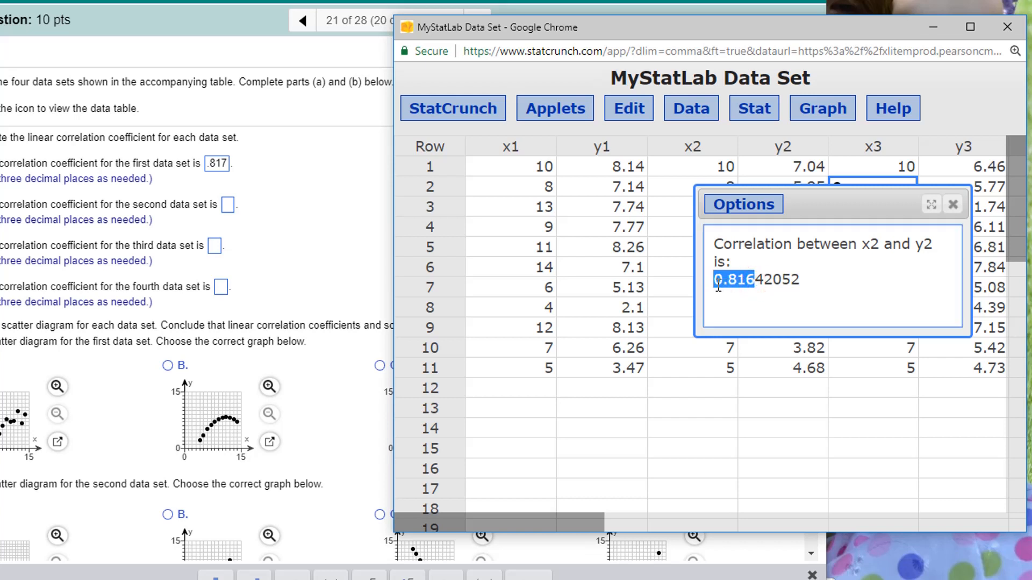
{"action": "left_click", "coordinate": [227, 209]}
{"action": "key", "text": "ctrl+v"}
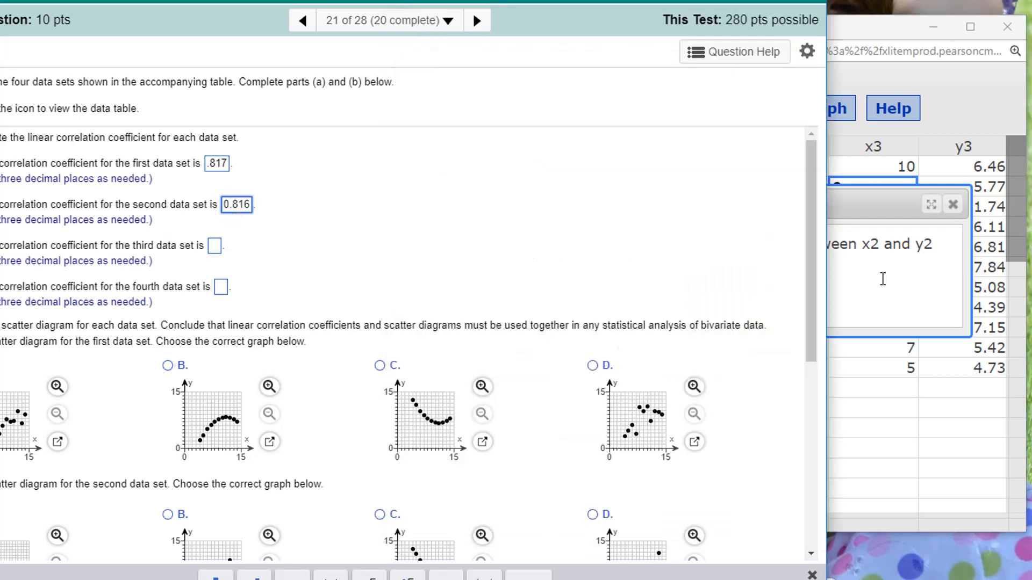
Step: Edit the StatCrunch correlation to use columns x3 and y3 and compute it
{"action": "left_click", "coordinate": [853, 295]}
{"action": "left_click", "coordinate": [729, 209]}
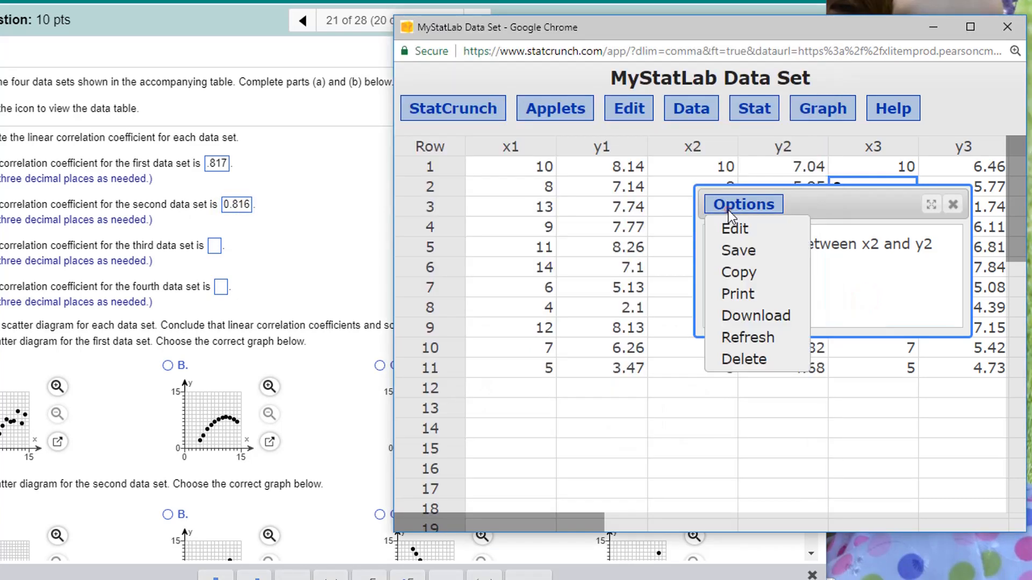
{"action": "left_click", "coordinate": [729, 230]}
{"action": "left_click", "coordinate": [559, 215]}
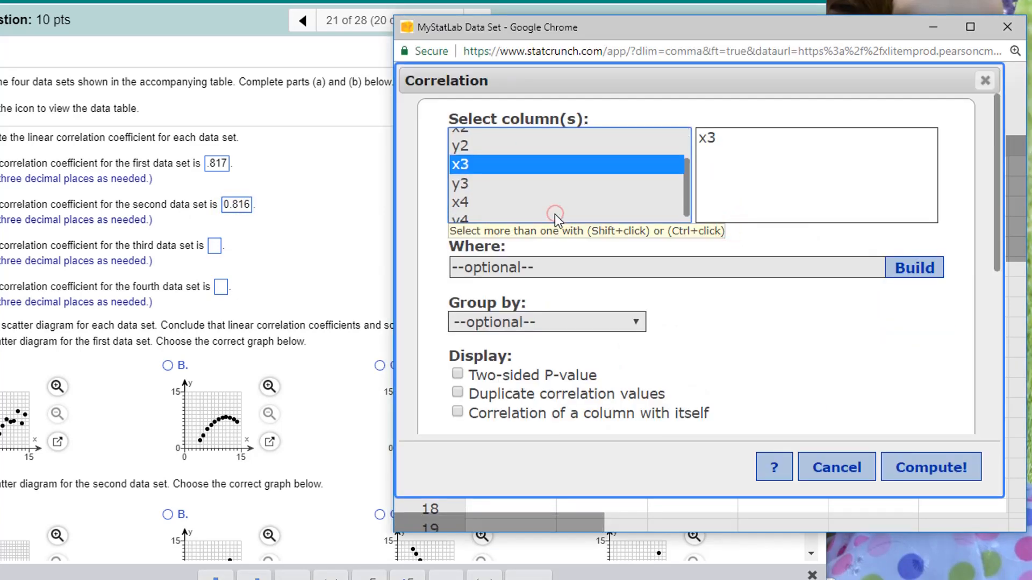
{"action": "left_click", "coordinate": [555, 213], "text": "ctrl"}
{"action": "left_click", "coordinate": [916, 470]}
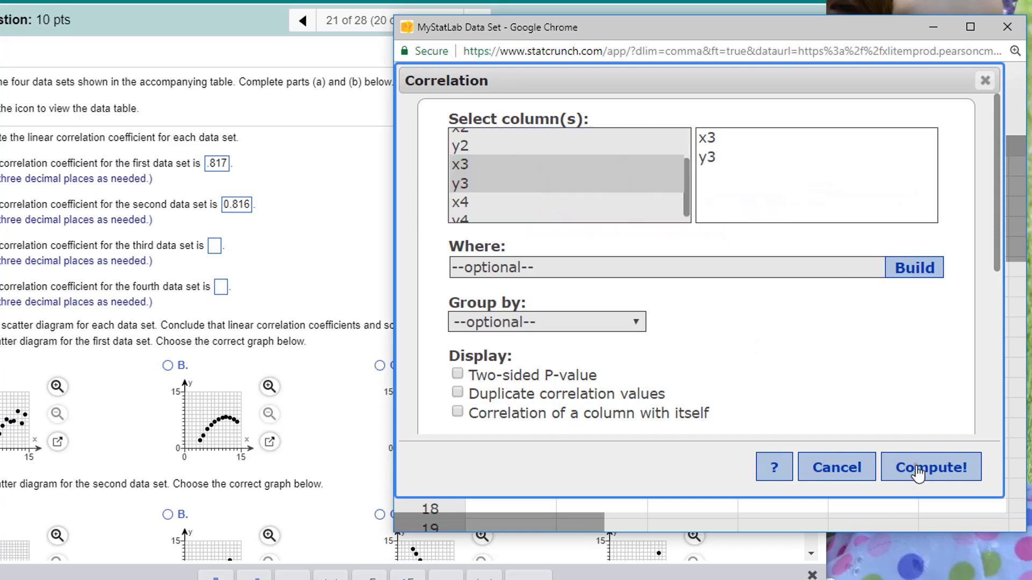
Step: Copy 0.816 from the correlation result into the answer for the third data set
{"action": "left_click_drag", "start_coordinate": [755, 282], "coordinate": [714, 280]}
{"action": "key", "text": "ctrl+c"}
{"action": "left_click", "coordinate": [214, 250]}
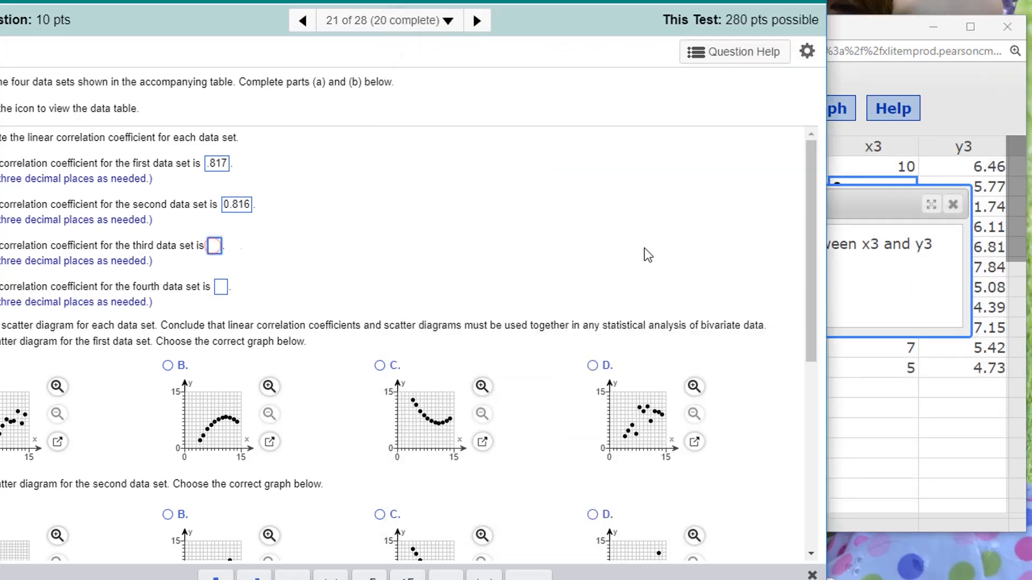
{"action": "key", "text": "ctrl+v"}
Step: Edit the StatCrunch correlation to use columns x4 and y4 and compute it
{"action": "left_click", "coordinate": [834, 281]}
{"action": "left_click", "coordinate": [723, 205]}
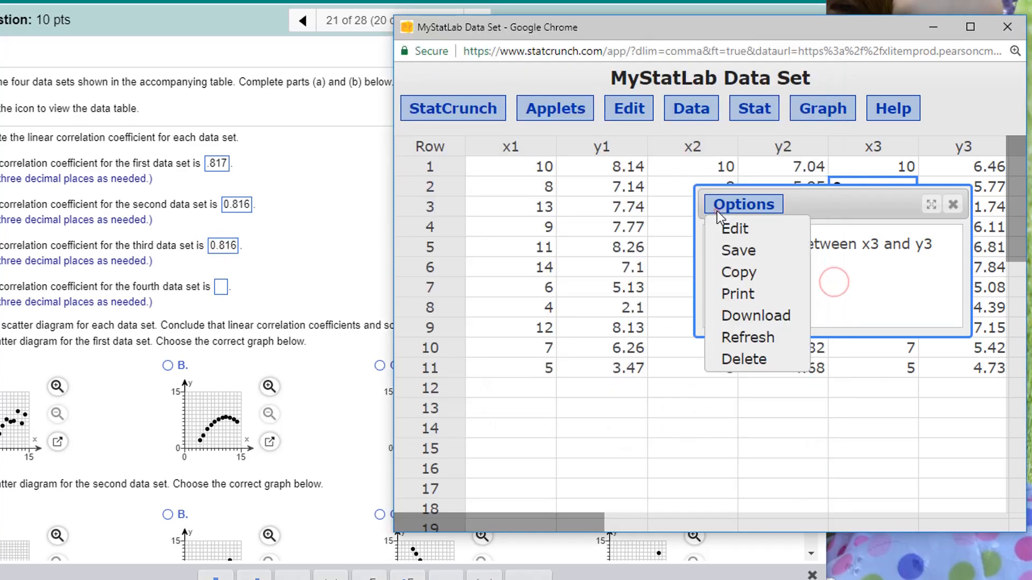
{"action": "left_click", "coordinate": [721, 225]}
{"action": "left_click", "coordinate": [618, 204]}
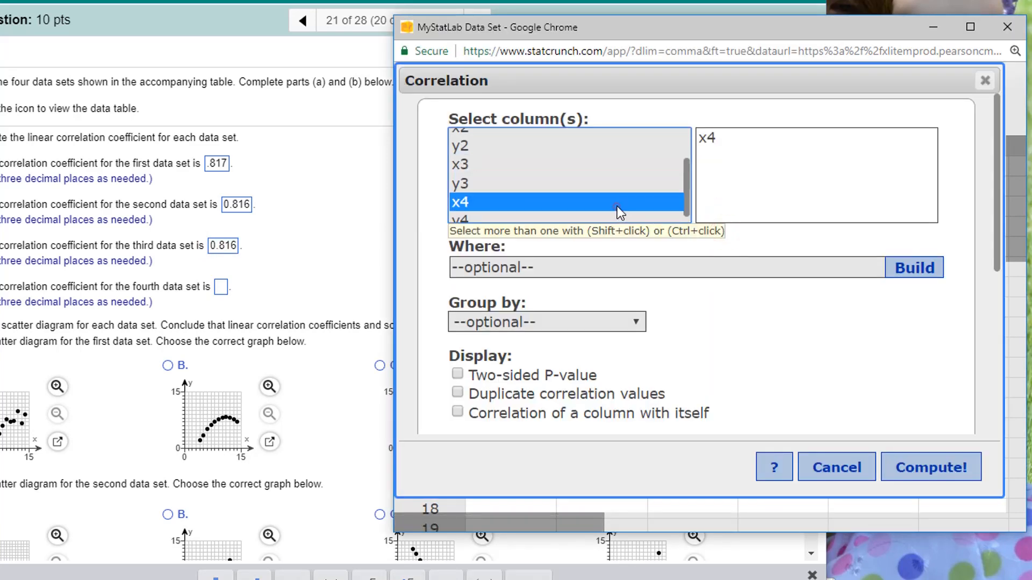
{"action": "key", "text": "shift+Down"}
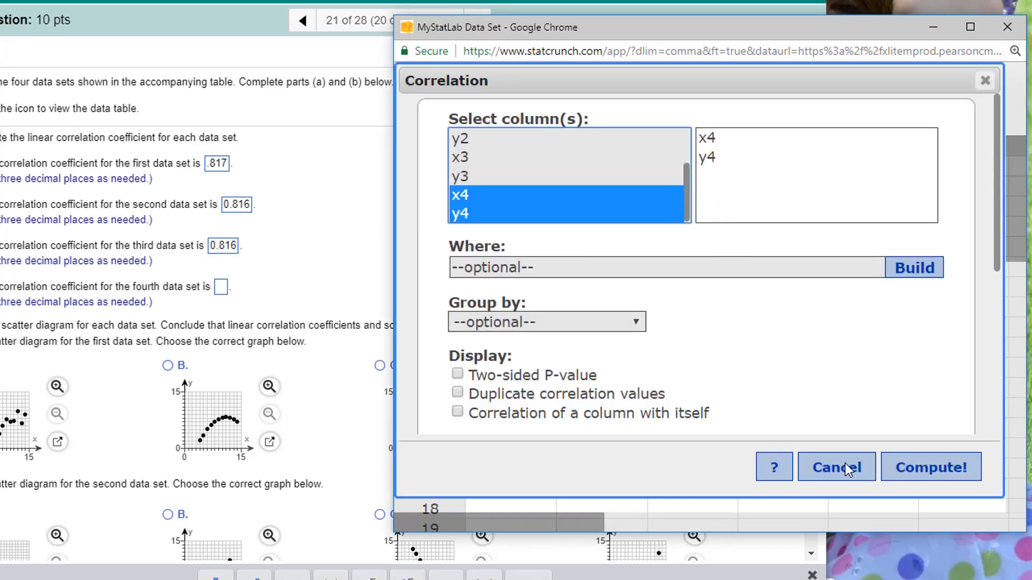
{"action": "left_click", "coordinate": [923, 475]}
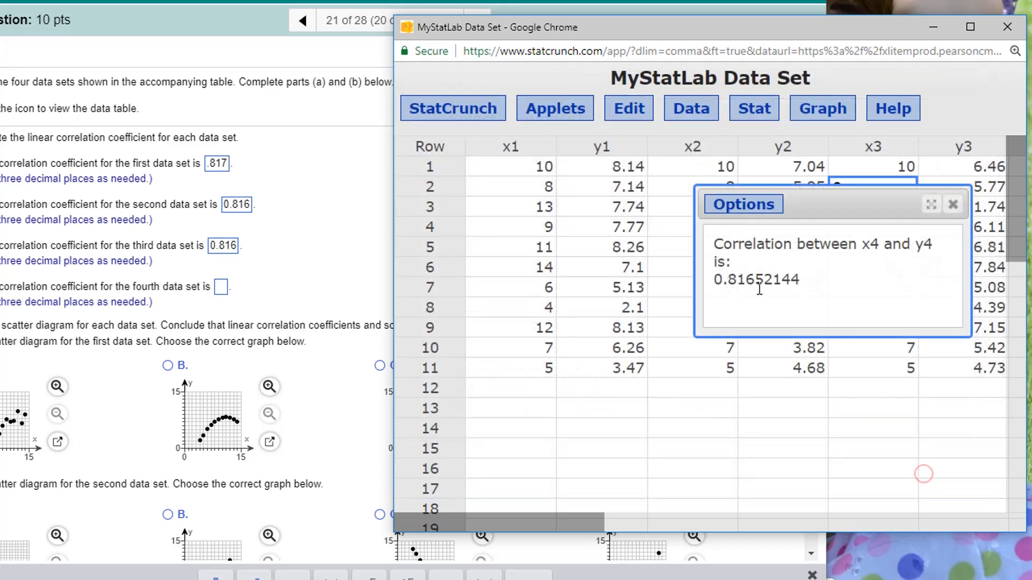
Step: Enter 0.817 as the linear correlation coefficient for the fourth data set
{"action": "left_click_drag", "start_coordinate": [756, 284], "coordinate": [714, 280]}
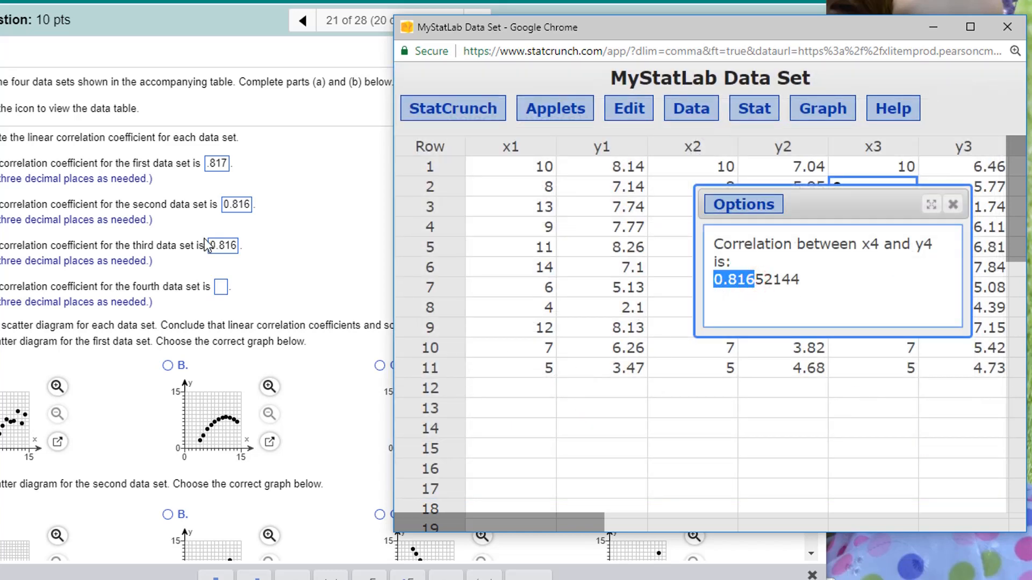
{"action": "left_click", "coordinate": [221, 287]}
{"action": "type", "text": "0.81"}
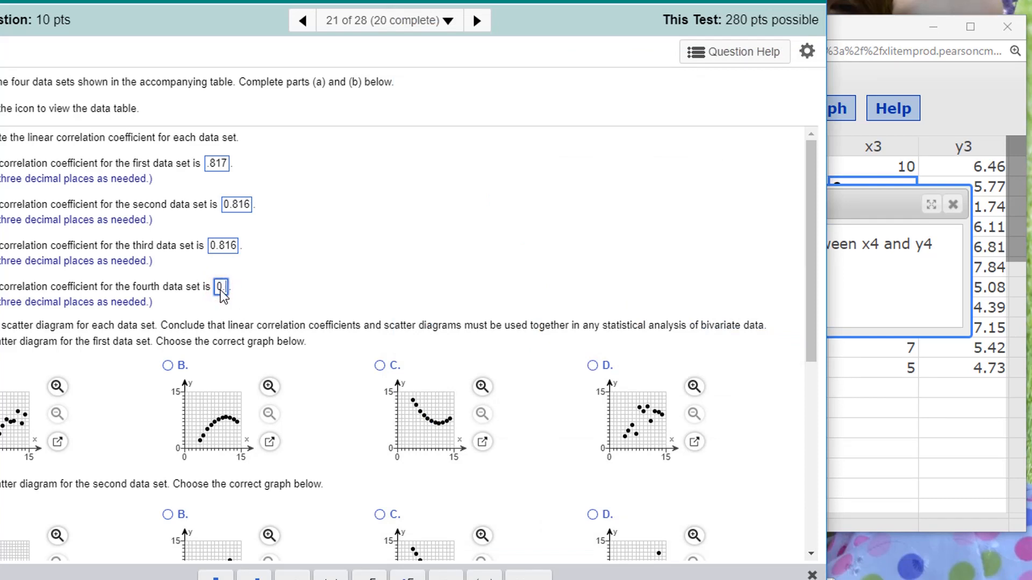
{"action": "type", "text": "7"}
Step: Return to the StatCrunch data set and close the x4 and y4 correlation result
{"action": "left_click_drag", "start_coordinate": [816, 267], "coordinate": [810, 370]}
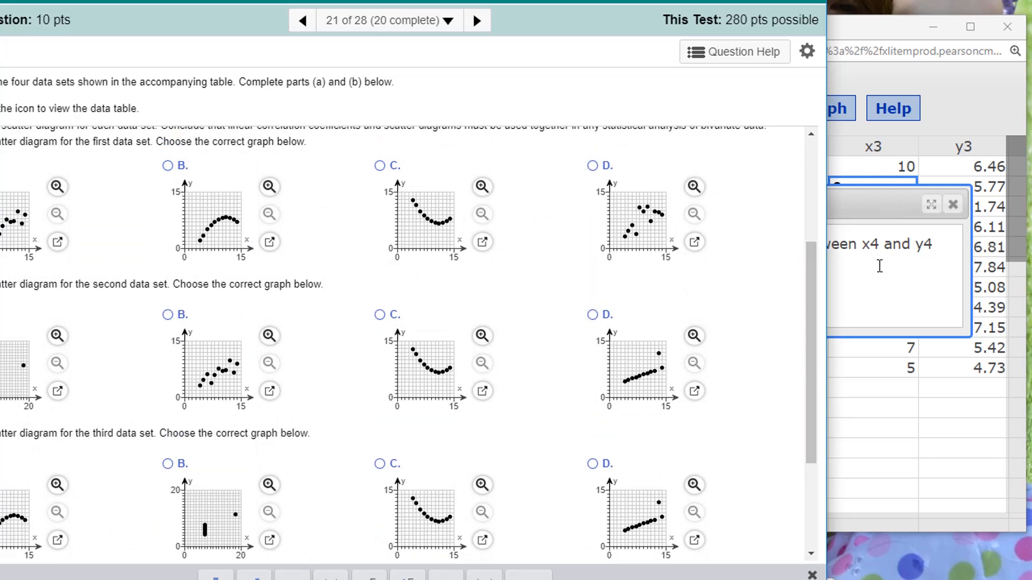
{"action": "left_click", "coordinate": [870, 207]}
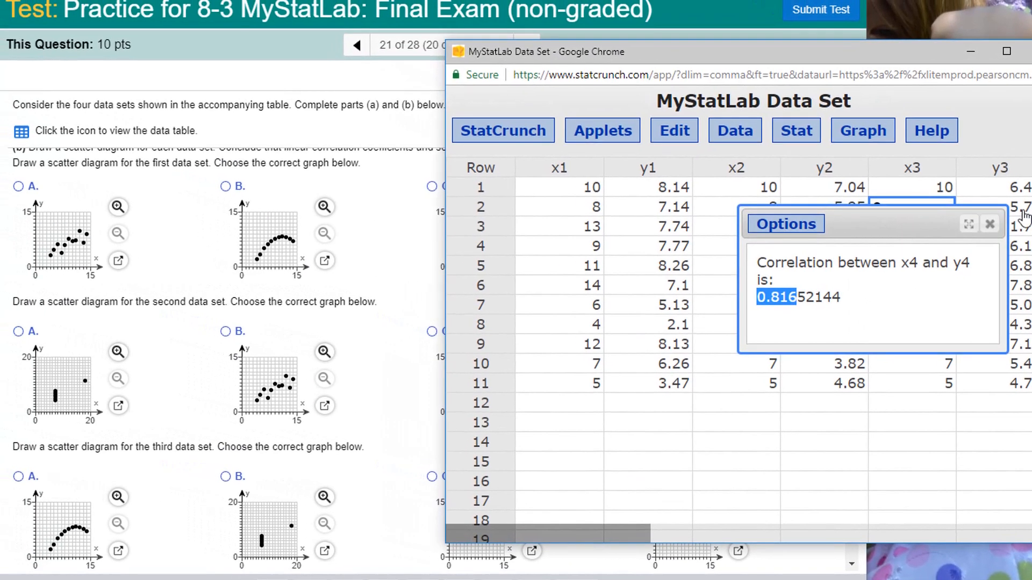
{"action": "left_click", "coordinate": [989, 224]}
Step: Create a scatter plot with x1 as X and y1 as Y, and choose graph B for the first data set
{"action": "left_click", "coordinate": [862, 131]}
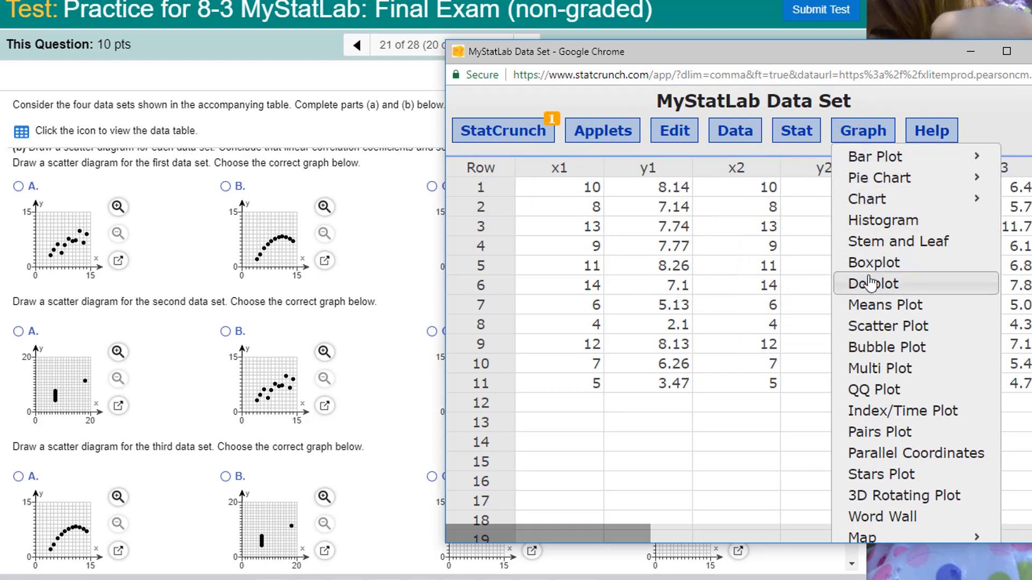
{"action": "left_click", "coordinate": [872, 326]}
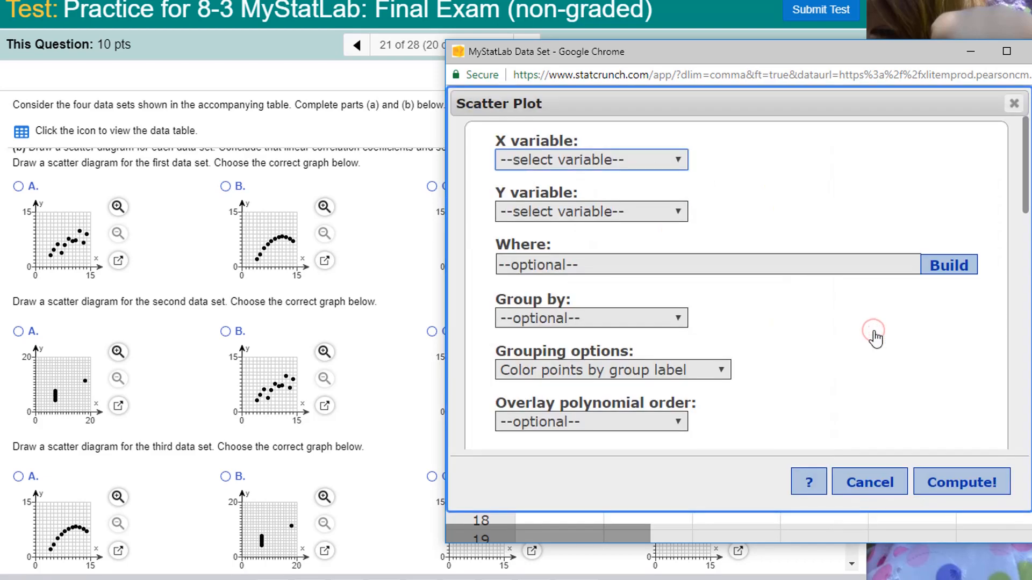
{"action": "left_click", "coordinate": [533, 163]}
{"action": "left_click", "coordinate": [530, 198]}
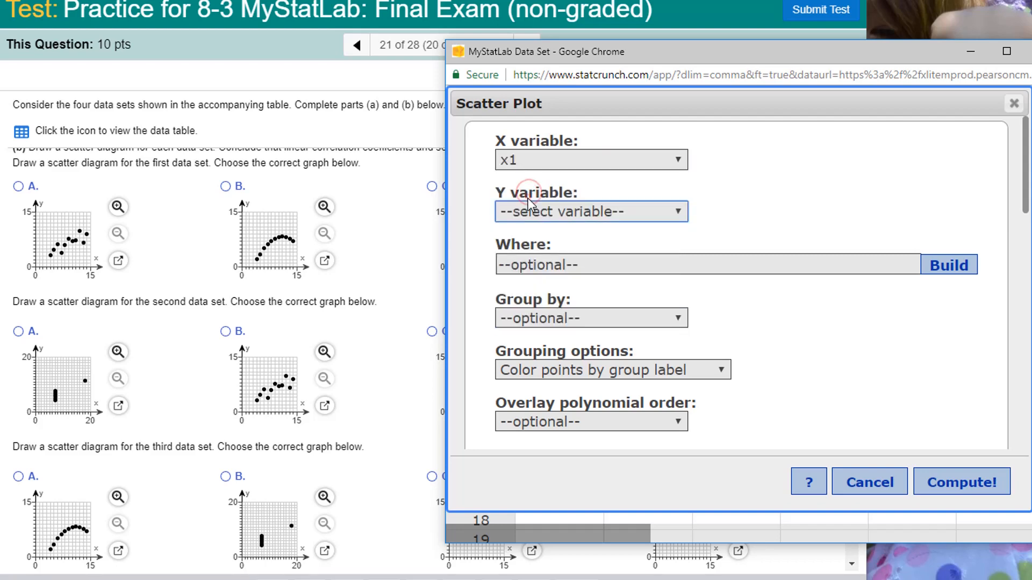
{"action": "left_click", "coordinate": [528, 209]}
{"action": "left_click", "coordinate": [524, 267]}
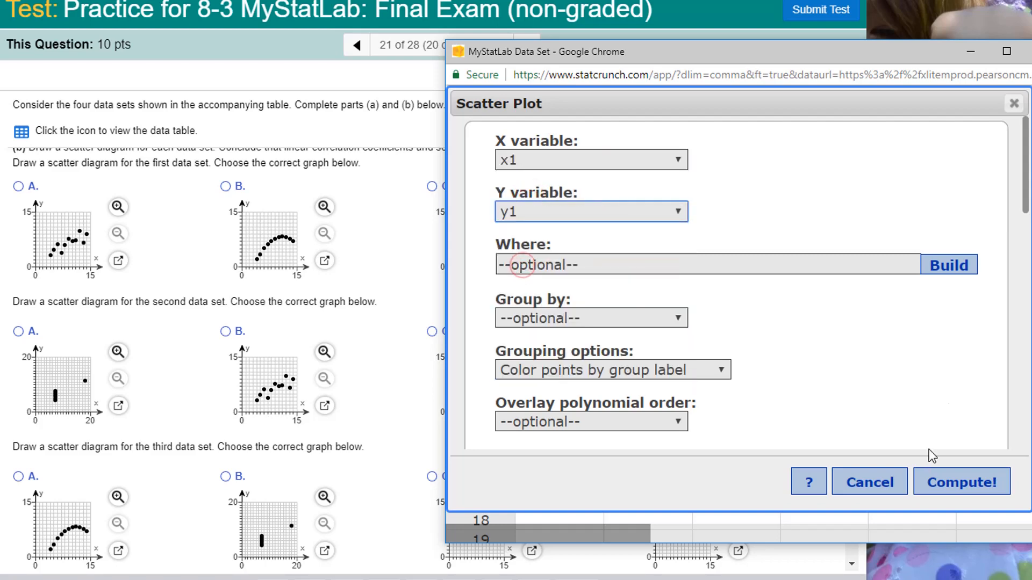
{"action": "left_click", "coordinate": [933, 483]}
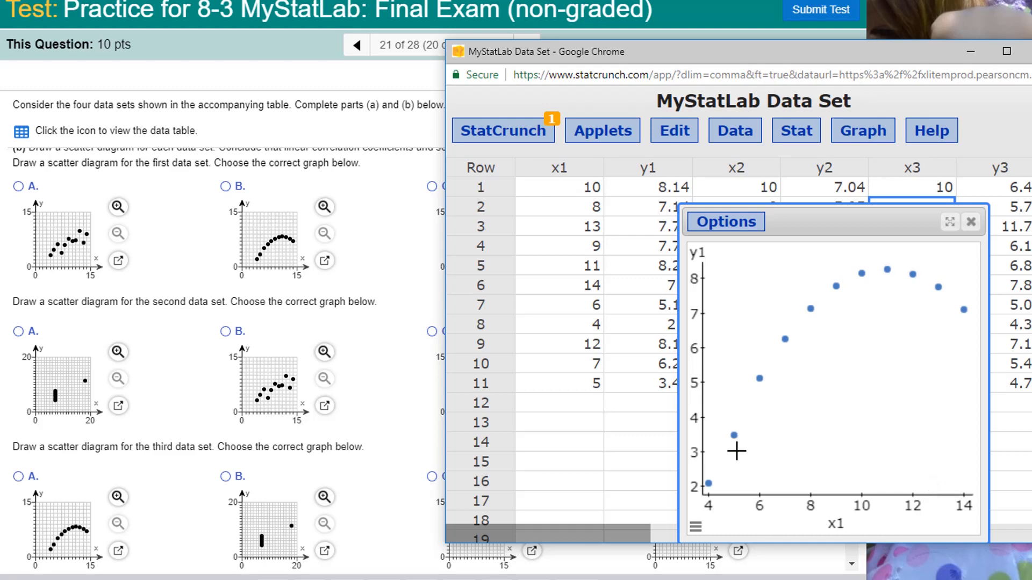
{"action": "left_click", "coordinate": [260, 276]}
{"action": "left_click", "coordinate": [227, 188]}
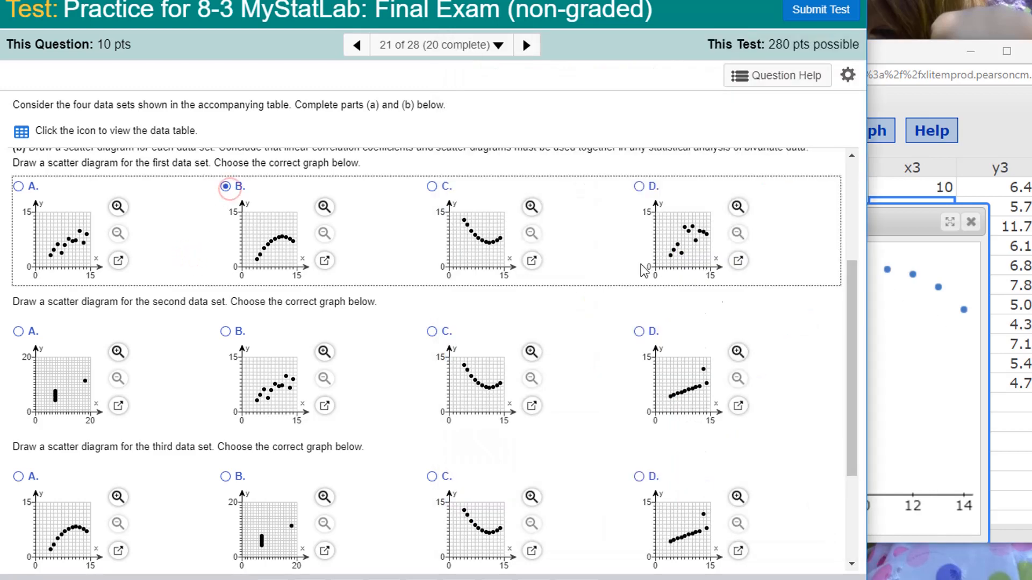
Step: Edit the StatCrunch scatter plot to use x2 as X and y2 as Y, and choose graph B for the second data set
{"action": "left_click", "coordinate": [888, 218]}
{"action": "left_click", "coordinate": [699, 230]}
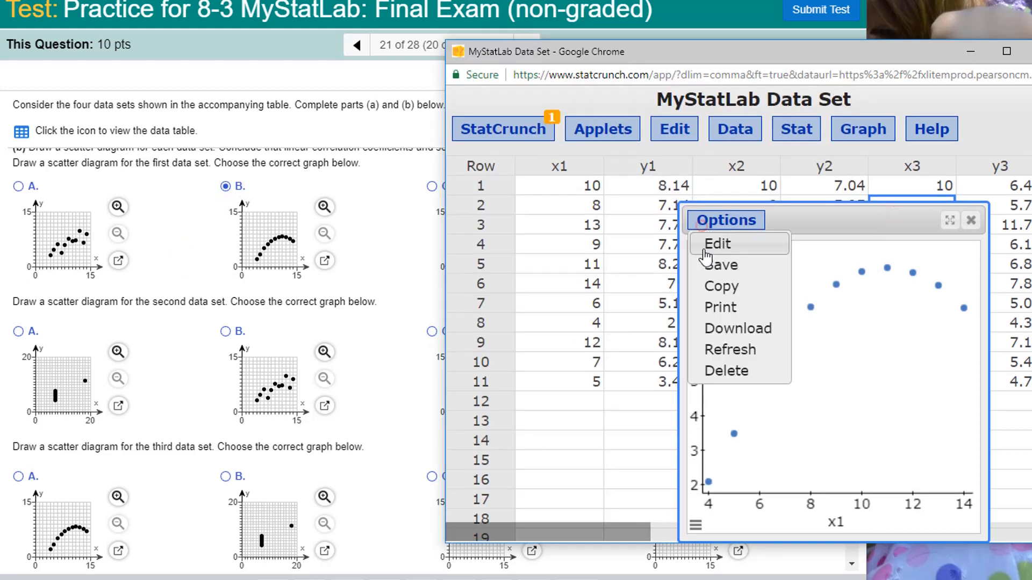
{"action": "left_click", "coordinate": [704, 249]}
{"action": "left_click", "coordinate": [585, 164]}
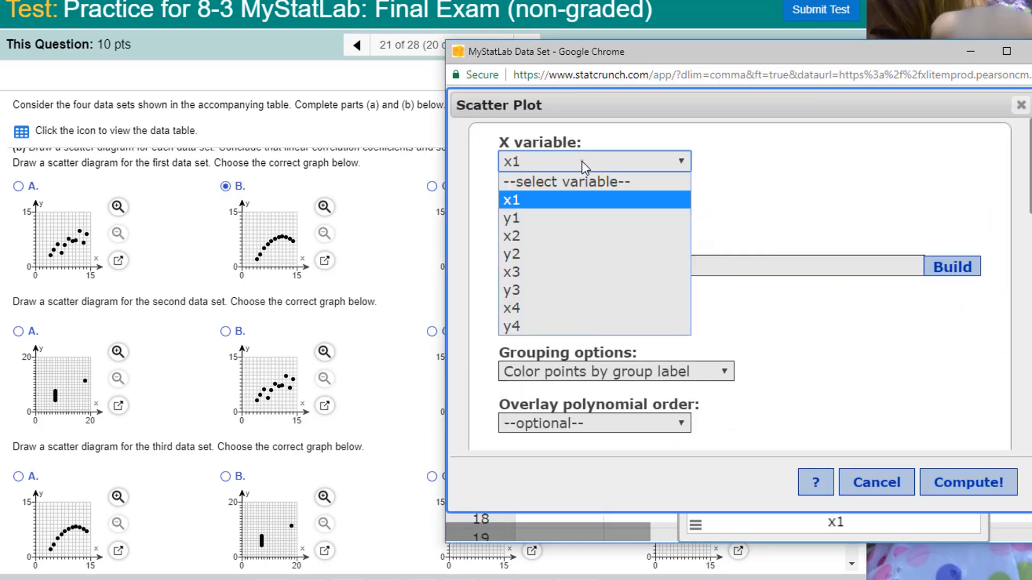
{"action": "left_click", "coordinate": [561, 236]}
{"action": "left_click", "coordinate": [524, 306]}
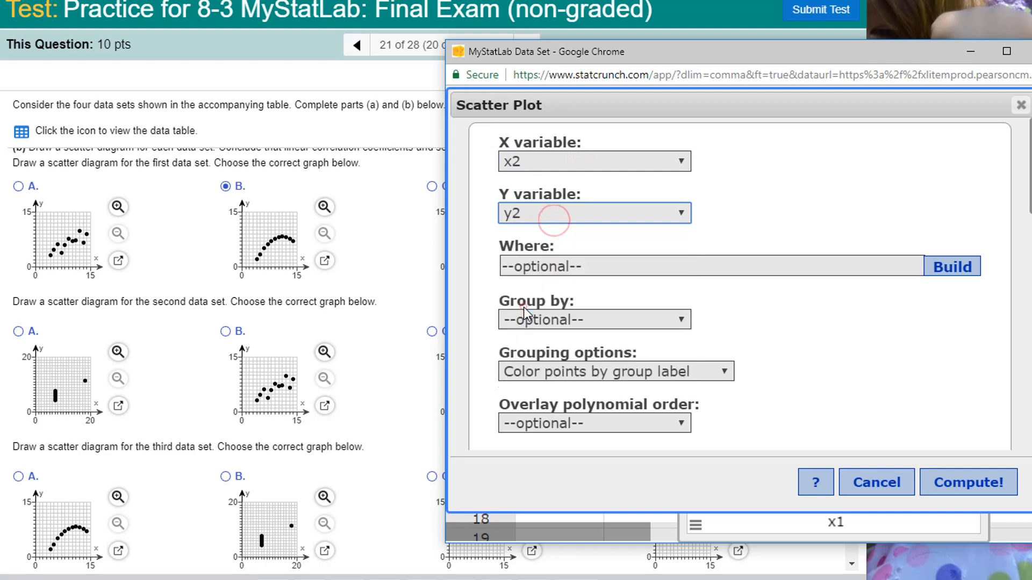
{"action": "left_click", "coordinate": [966, 480]}
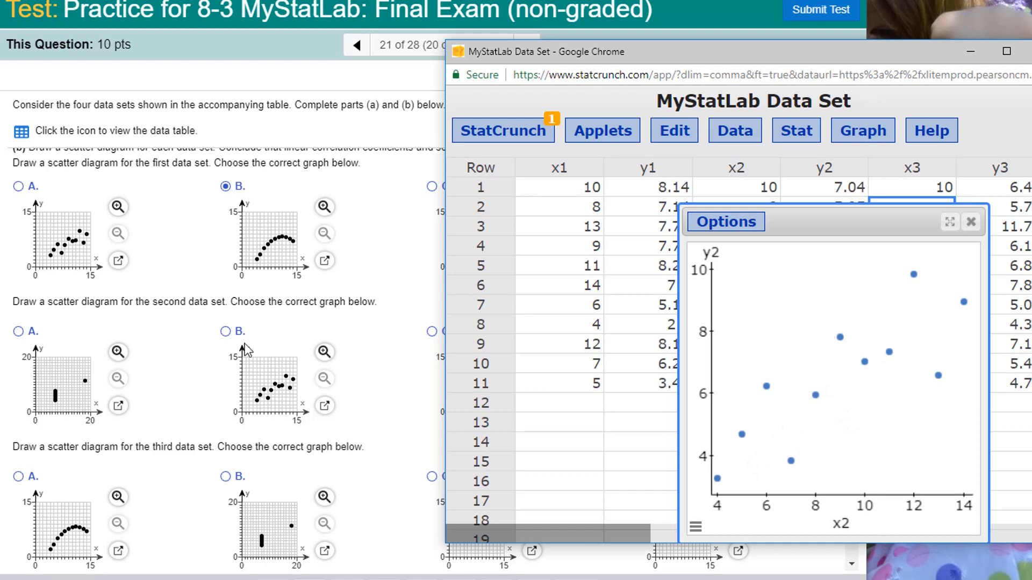
{"action": "left_click", "coordinate": [226, 331]}
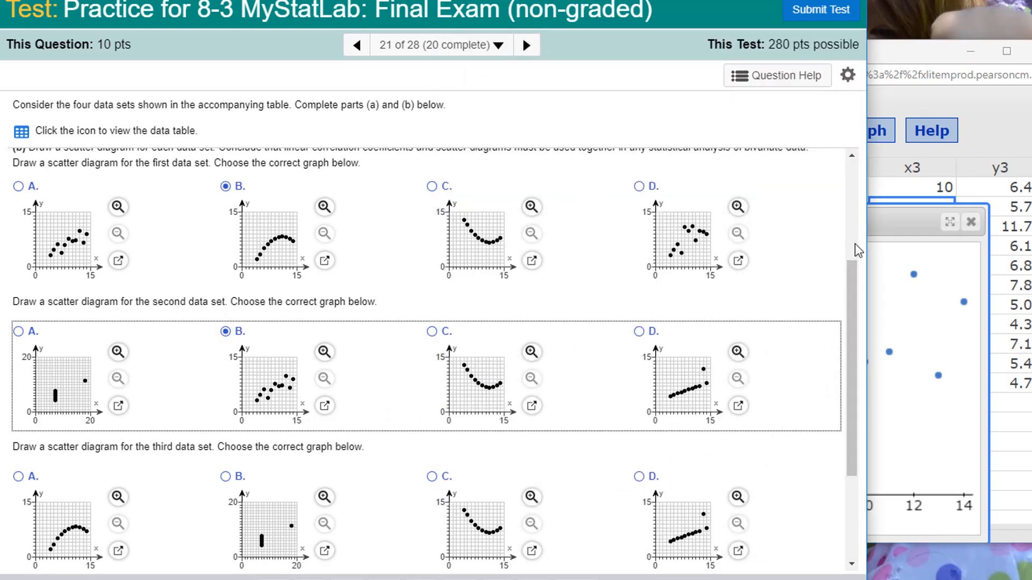
Step: Replot the StatCrunch scatter plot with x3 as X and y3 as Y, and choose graph D for the third data set
{"action": "scroll", "coordinate": [653, 293], "scroll_direction": "down", "scroll_amount": 3}
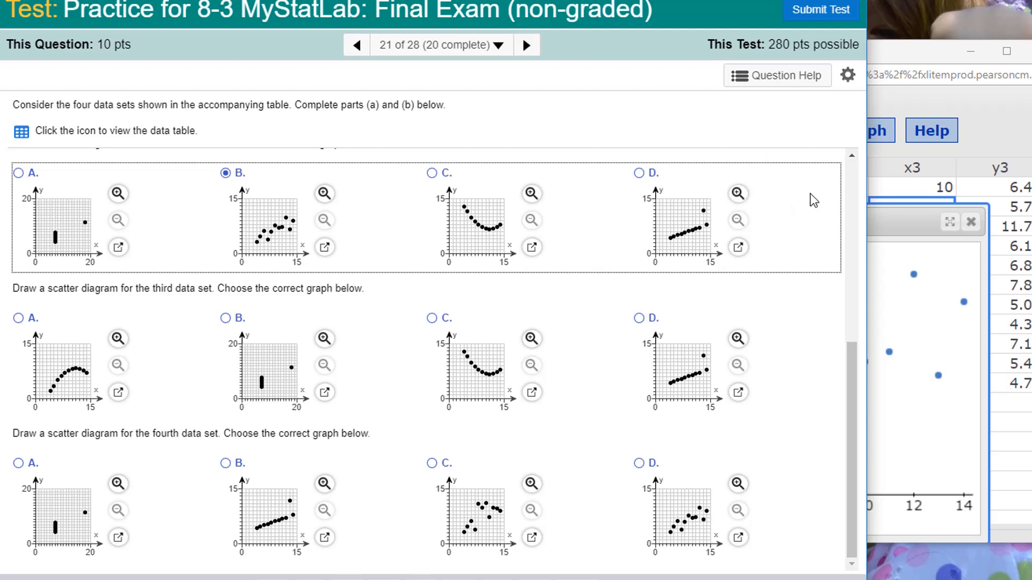
{"action": "left_click", "coordinate": [870, 213]}
{"action": "left_click", "coordinate": [698, 218]}
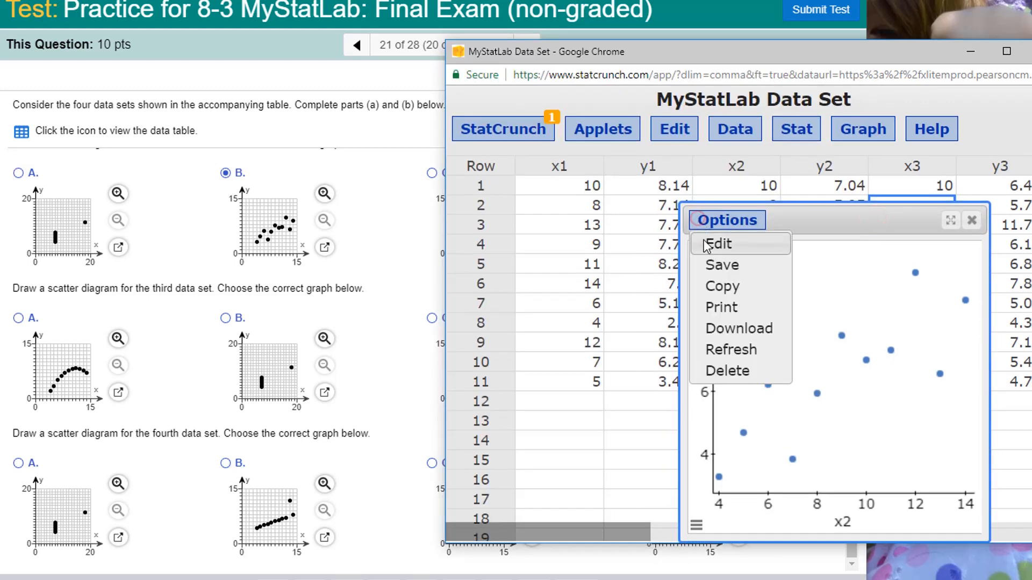
{"action": "left_click", "coordinate": [704, 244]}
{"action": "left_click", "coordinate": [559, 164]}
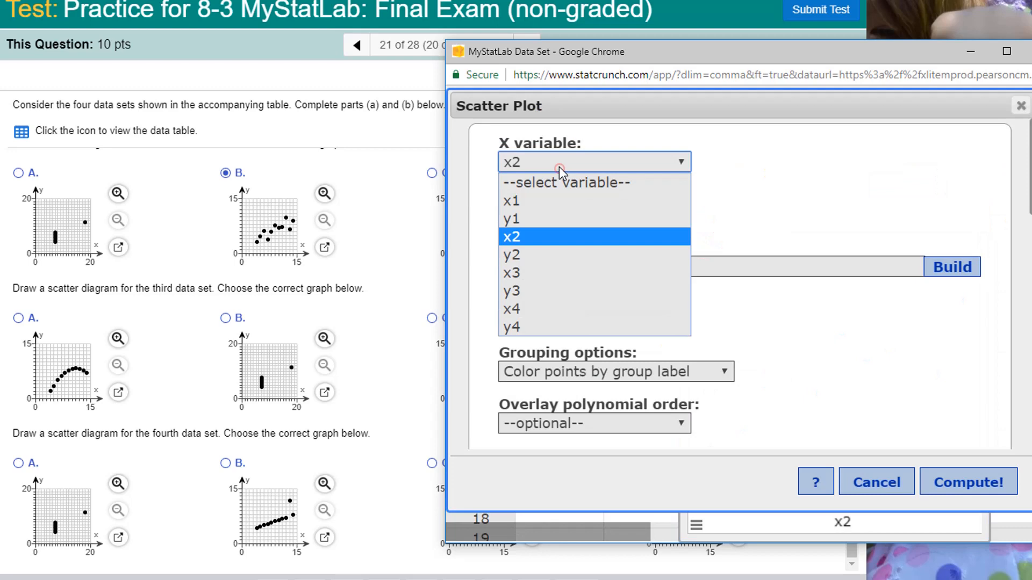
{"action": "left_click", "coordinate": [537, 267]}
{"action": "left_click", "coordinate": [516, 214]}
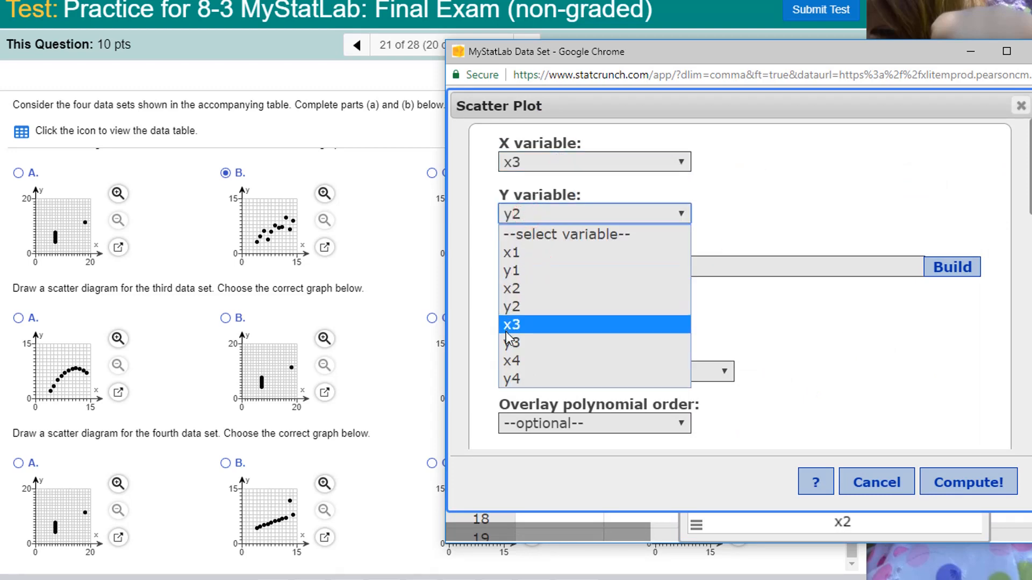
{"action": "left_click", "coordinate": [511, 342]}
{"action": "left_click", "coordinate": [942, 483]}
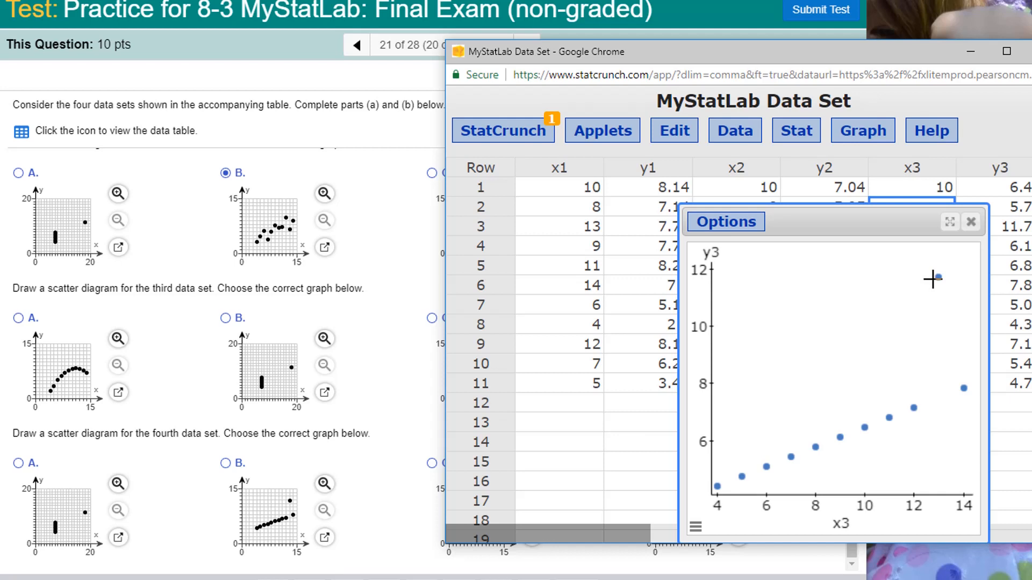
{"action": "left_click", "coordinate": [368, 375]}
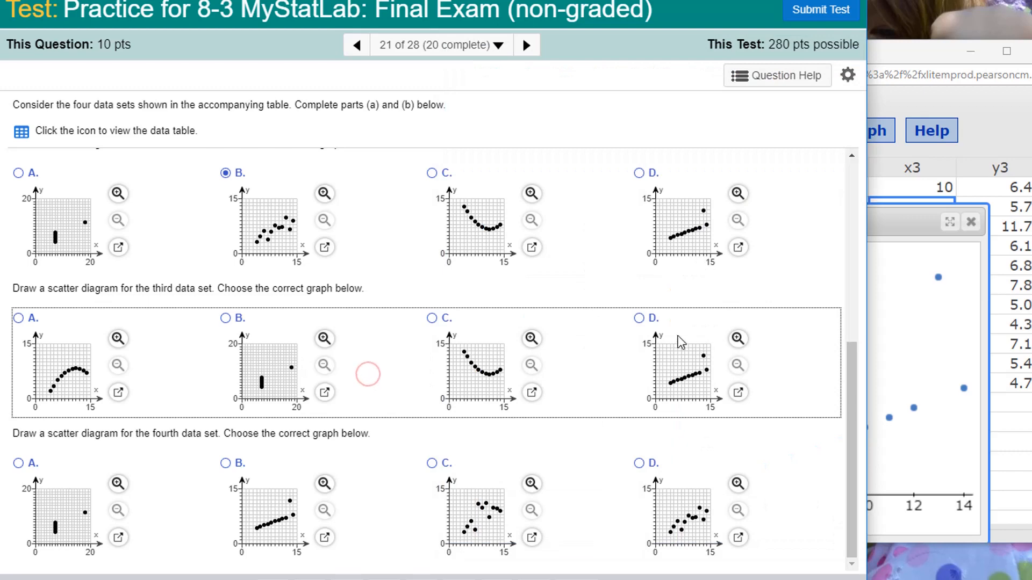
Step: Replot the StatCrunch scatter plot with x4 as X and y4 as Y, and choose graph A for the fourth data set
{"action": "left_click", "coordinate": [914, 220]}
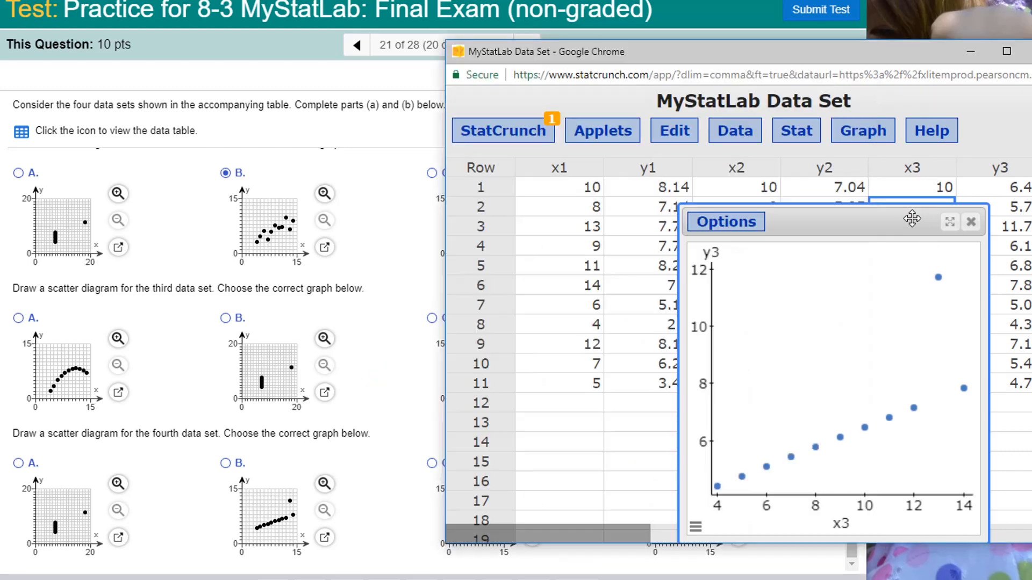
{"action": "left_click", "coordinate": [720, 221]}
{"action": "left_click", "coordinate": [711, 243]}
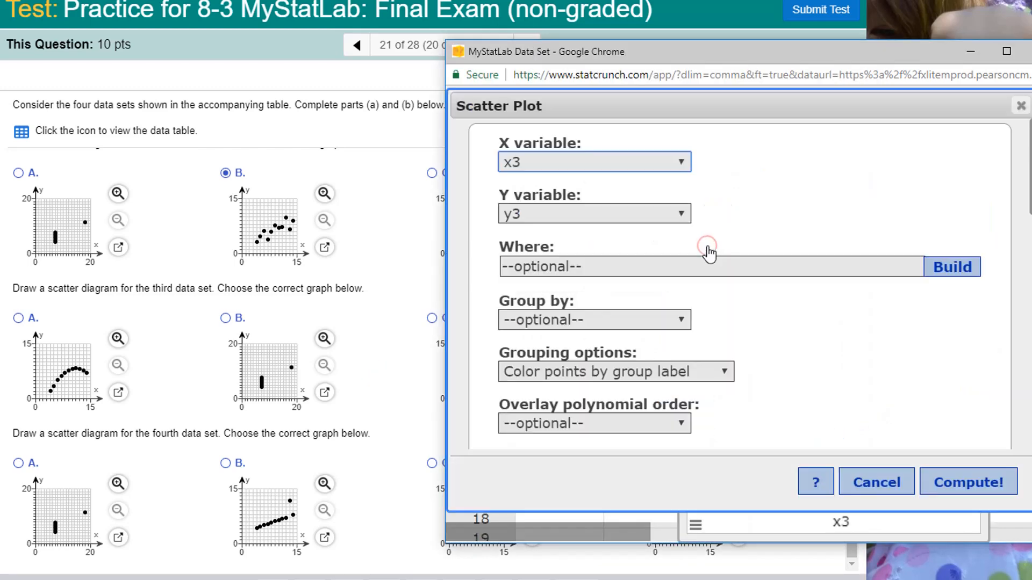
{"action": "left_click", "coordinate": [549, 157]}
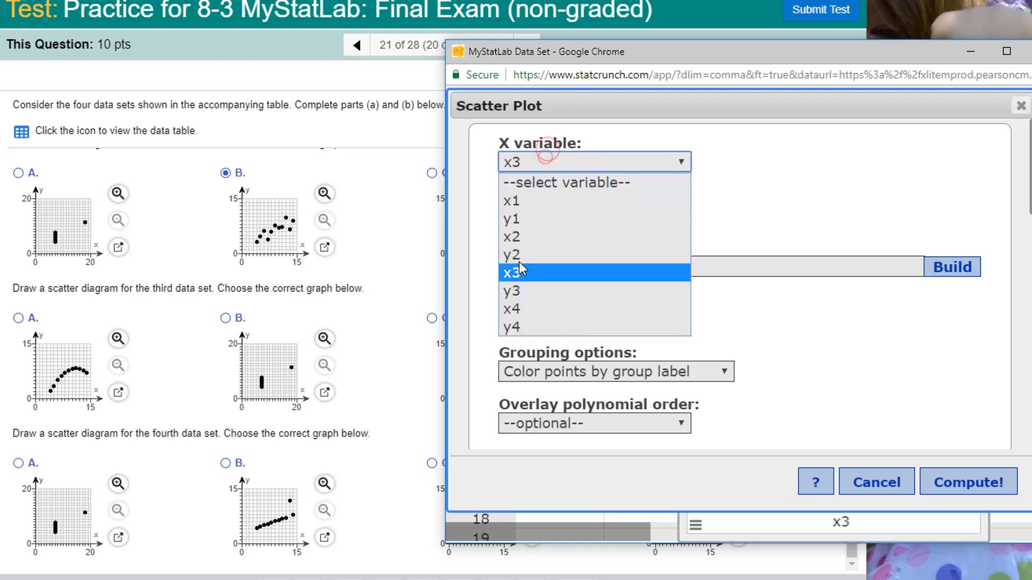
{"action": "left_click", "coordinate": [513, 307]}
{"action": "left_click", "coordinate": [532, 222]}
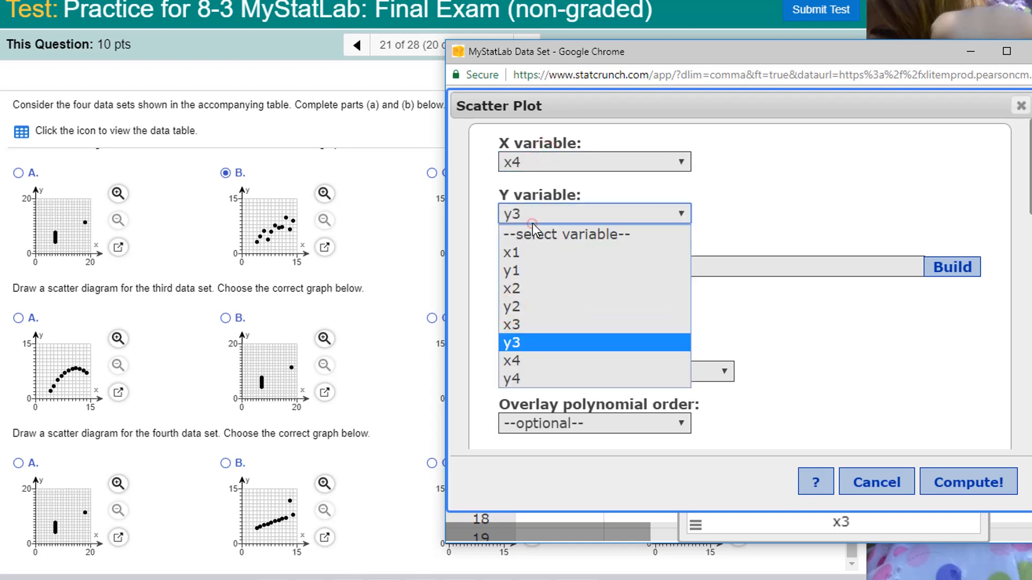
{"action": "left_click", "coordinate": [512, 379]}
{"action": "left_click", "coordinate": [969, 483]}
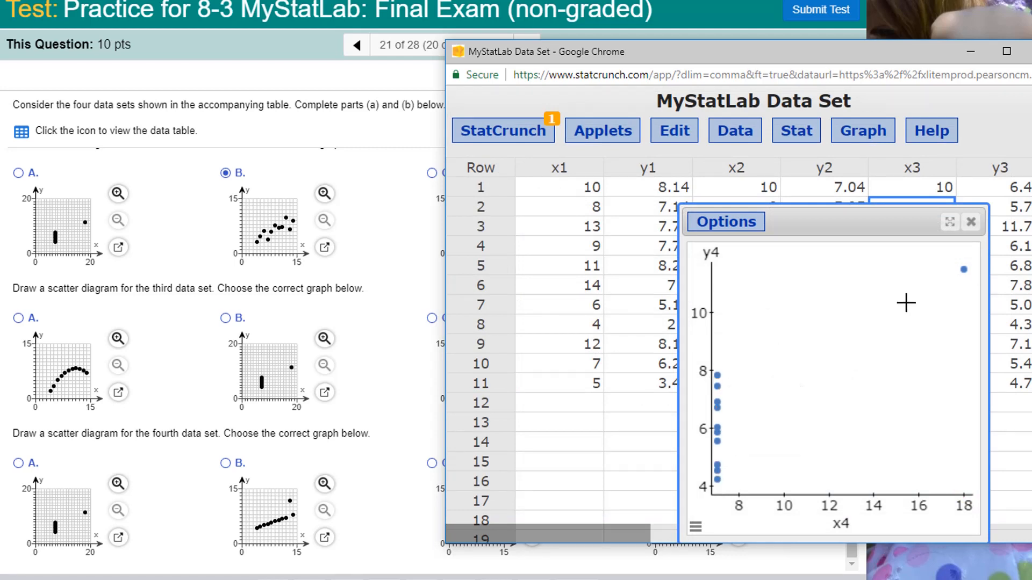
{"action": "left_click", "coordinate": [196, 531]}
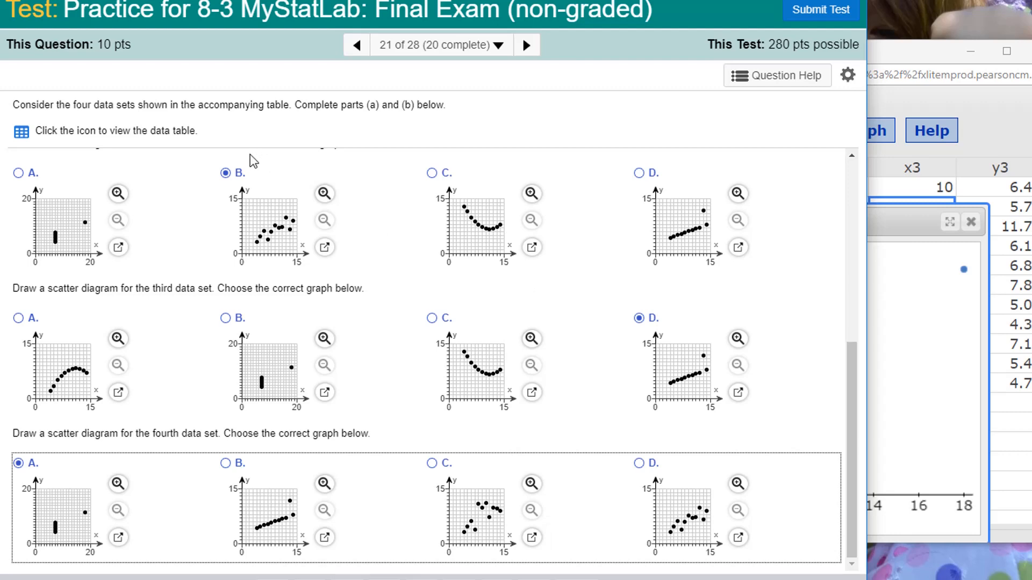
Step: Enlarge graph B of the second data set to check its points, and review the answers to parts (a) and (b)
{"action": "scroll", "coordinate": [327, 246], "scroll_direction": "up", "scroll_amount": 1}
{"action": "left_click", "coordinate": [327, 250]}
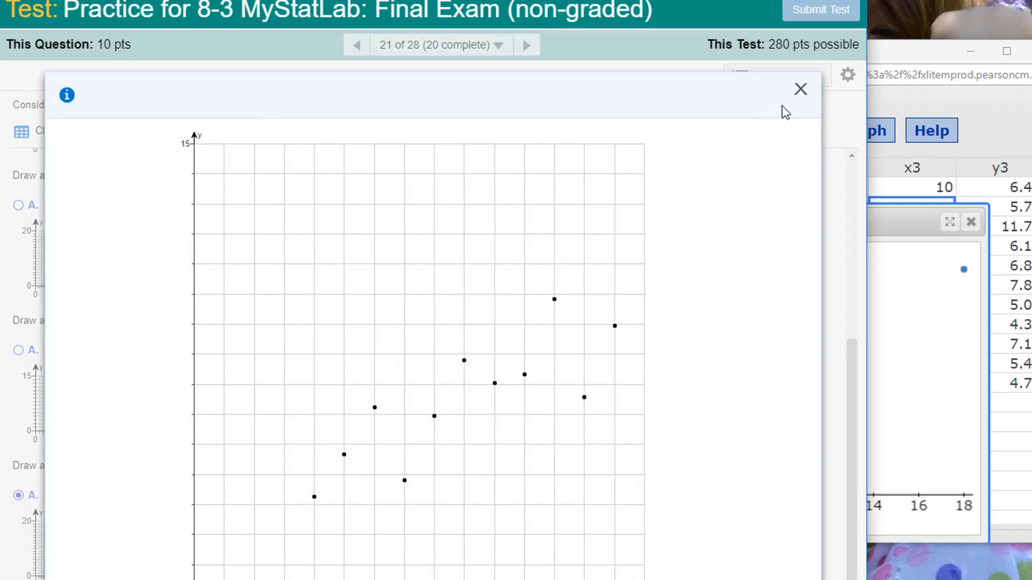
{"action": "left_click", "coordinate": [802, 90]}
{"action": "scroll", "coordinate": [589, 325], "scroll_direction": "up", "scroll_amount": 3}
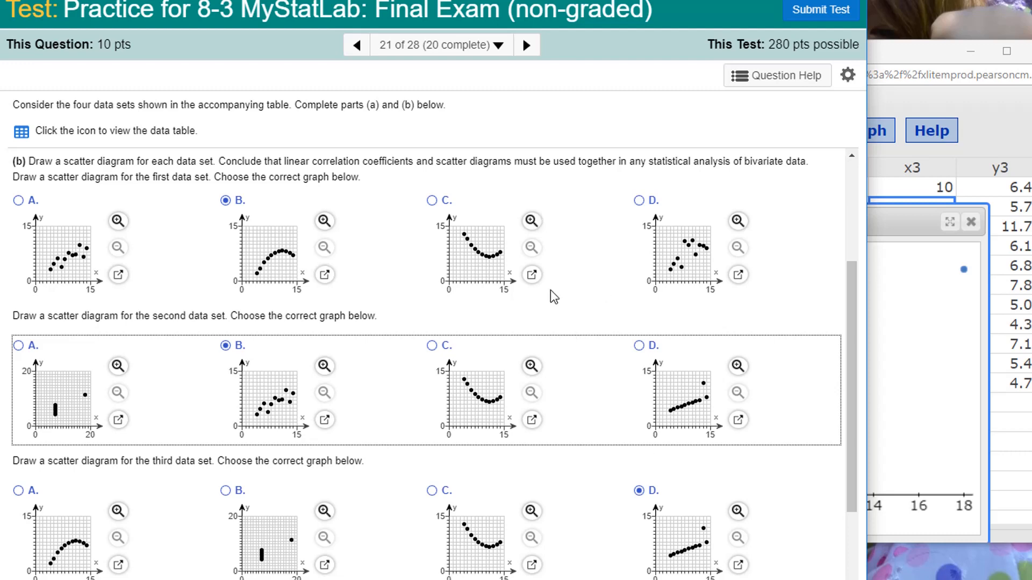
{"action": "scroll", "coordinate": [290, 529], "scroll_direction": "down", "scroll_amount": 3}
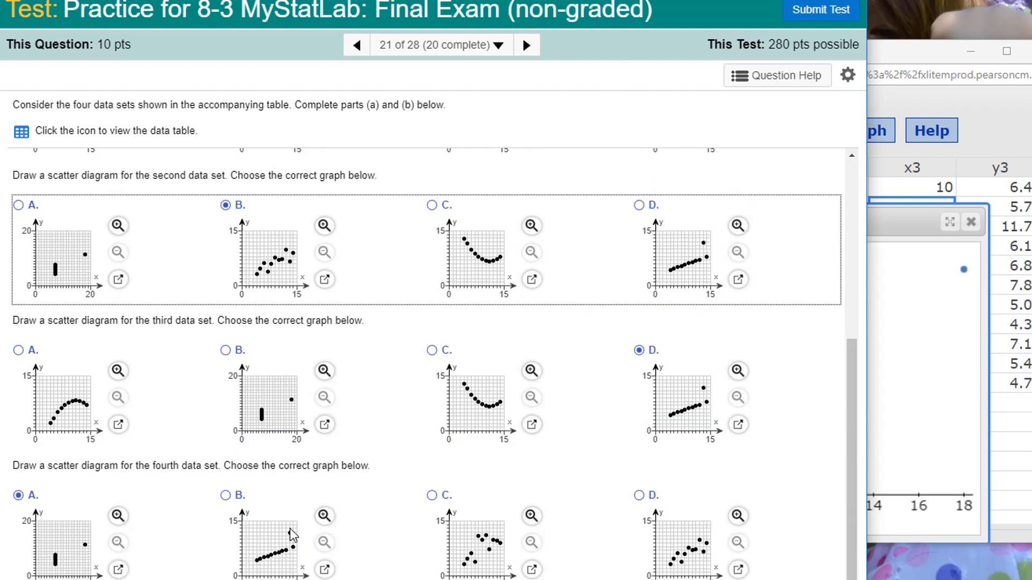
{"action": "scroll", "coordinate": [194, 461], "scroll_direction": "up", "scroll_amount": 7}
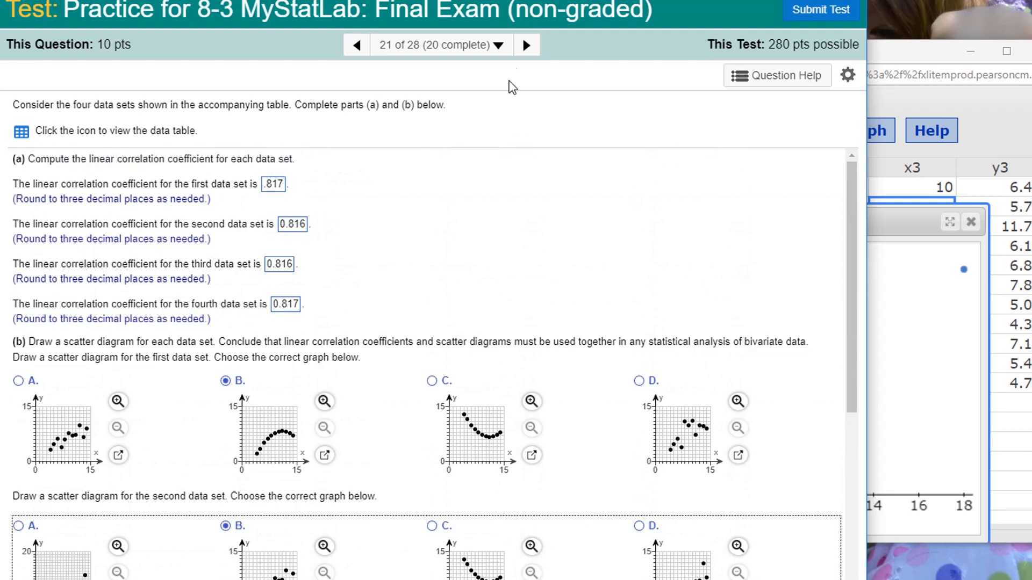